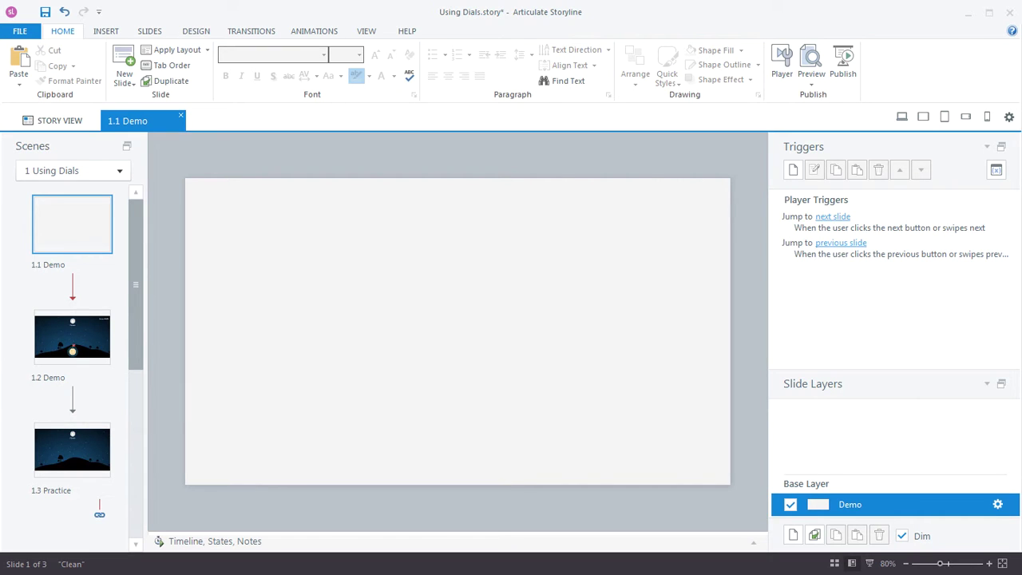
# - Insert a round knob dial of 150 px in the left half of the blank Demo slide
pyautogui.click(106, 30)
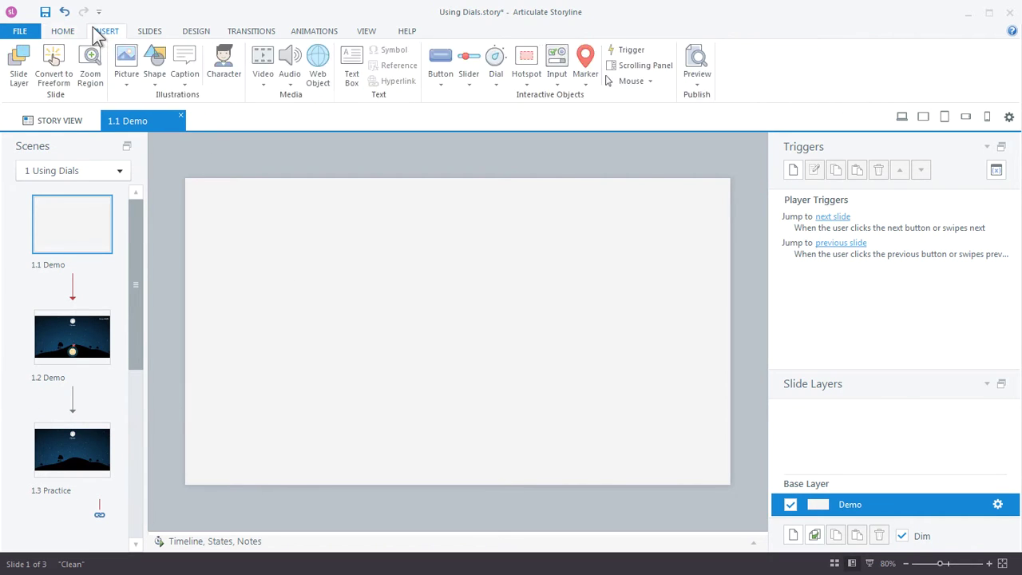
pyautogui.click(495, 57)
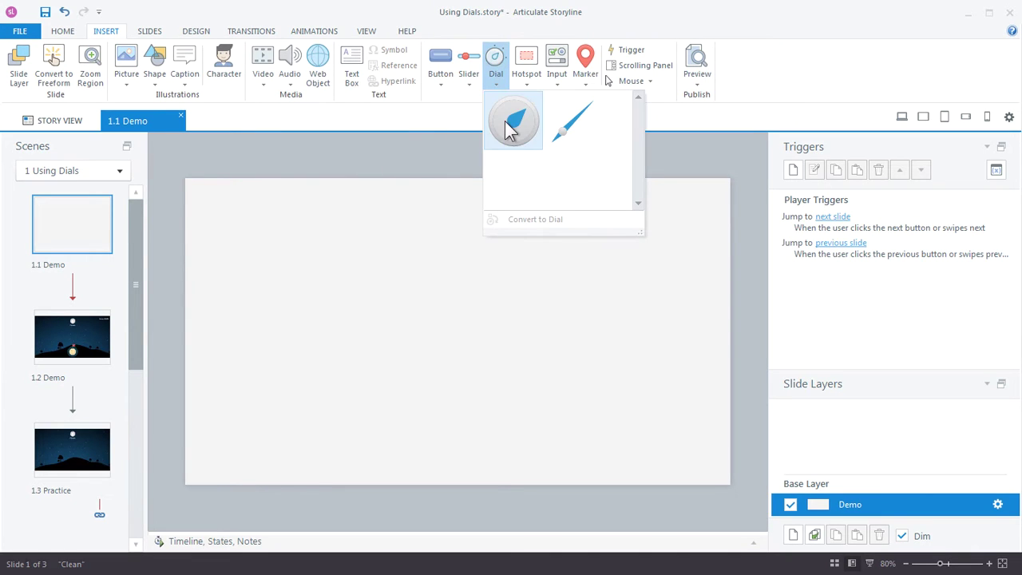
pyautogui.click(517, 126)
pyautogui.click(291, 282)
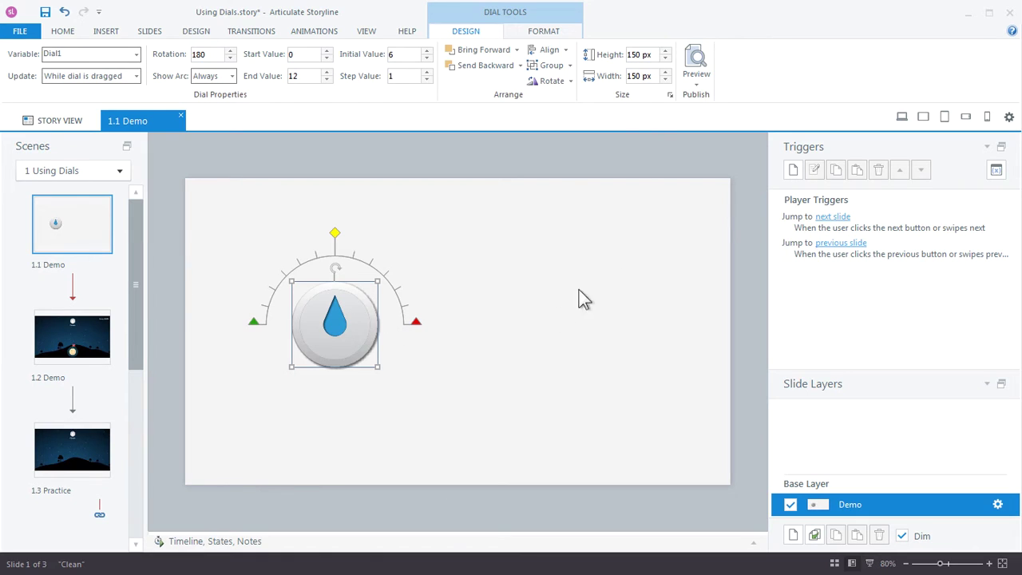
# - Insert a second round knob dial level with the first and rotate it a quarter turn clockwise
pyautogui.click(110, 32)
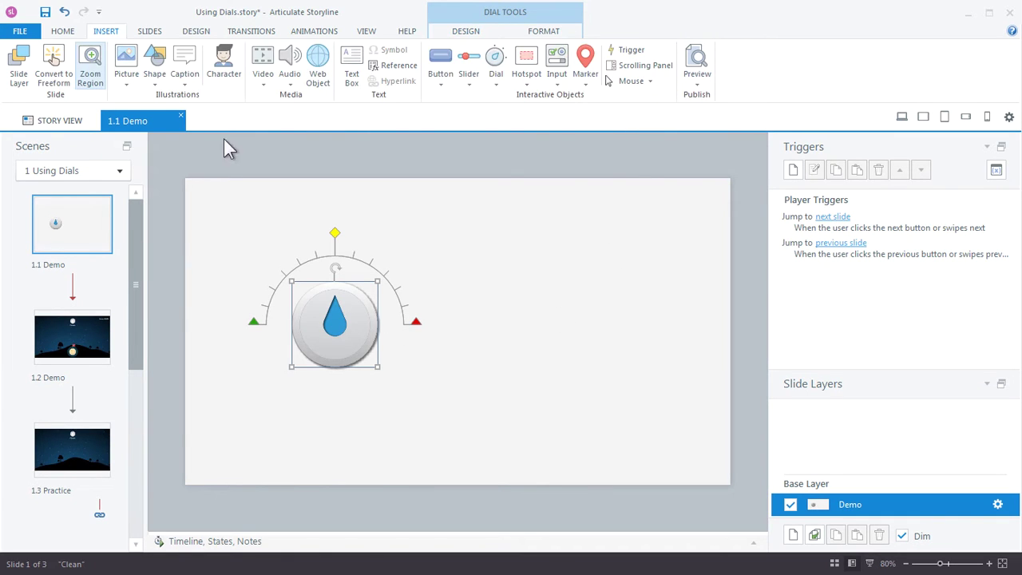
pyautogui.click(499, 63)
pyautogui.click(529, 151)
pyautogui.click(518, 327)
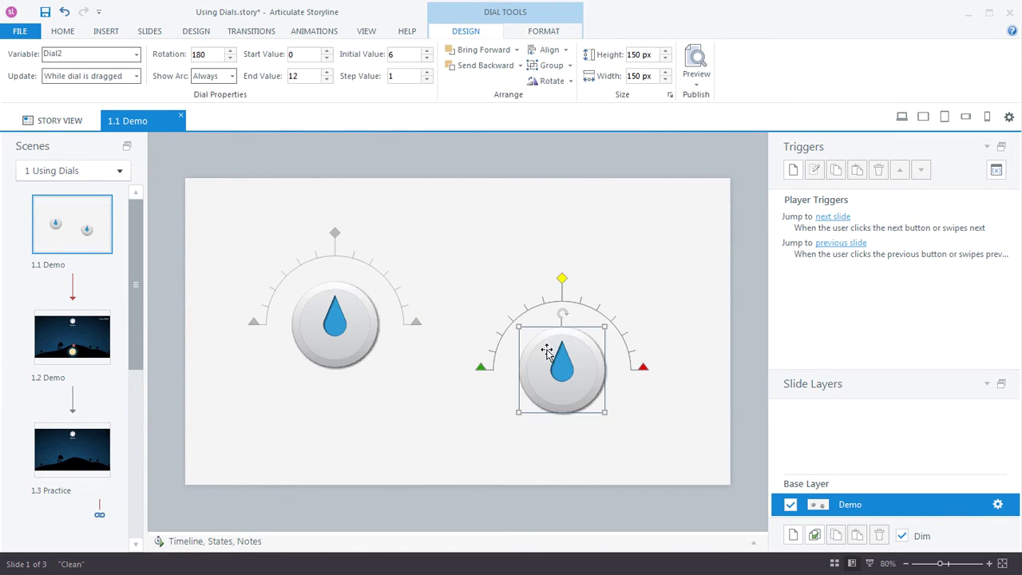
pyautogui.moveTo(551, 361); pyautogui.dragTo(551, 318)
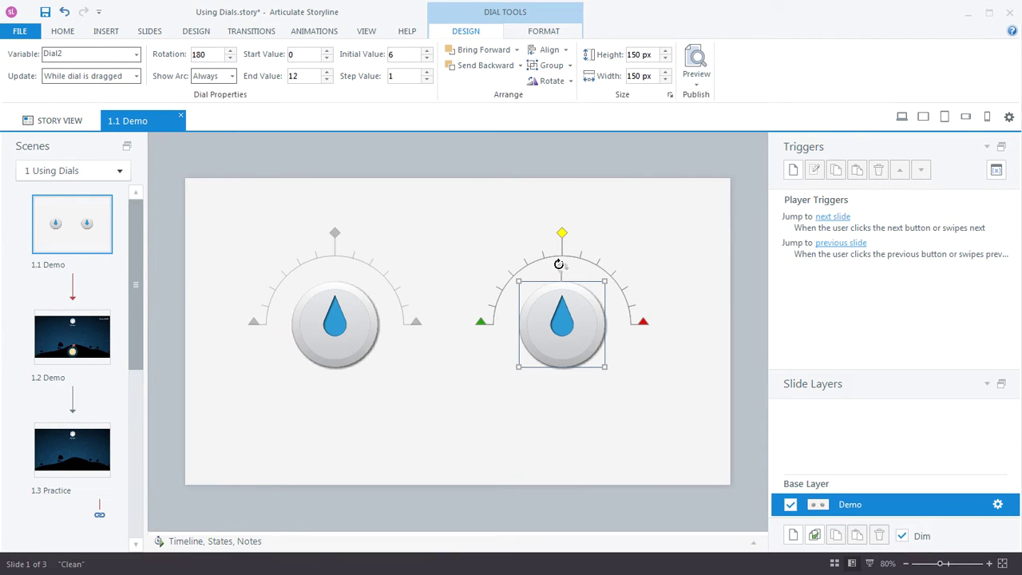
pyautogui.moveTo(562, 269); pyautogui.dragTo(638, 327)
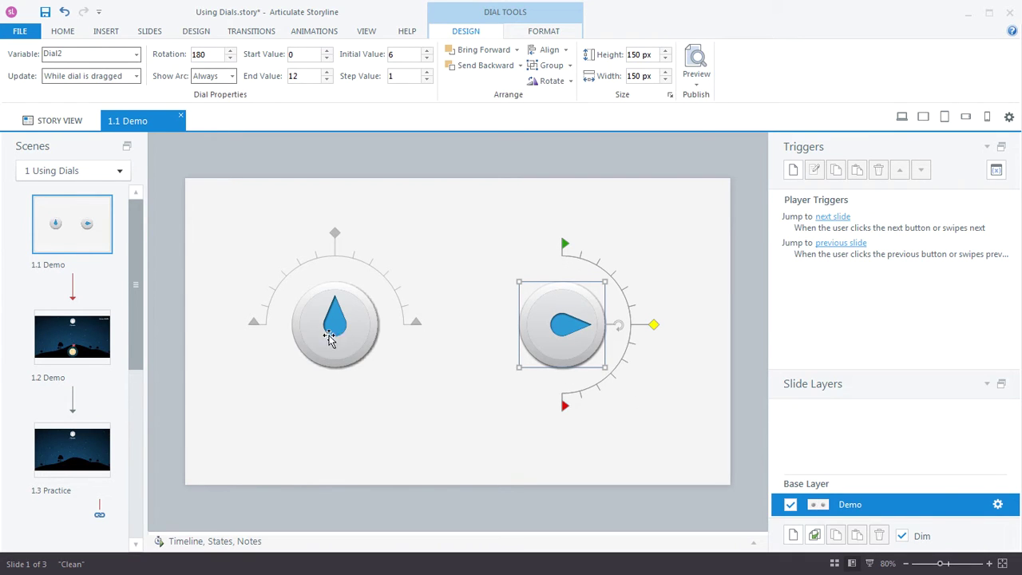
# - Preview the slide, test both dials by turning them, and return to editing
pyautogui.click(697, 88)
pyautogui.click(714, 101)
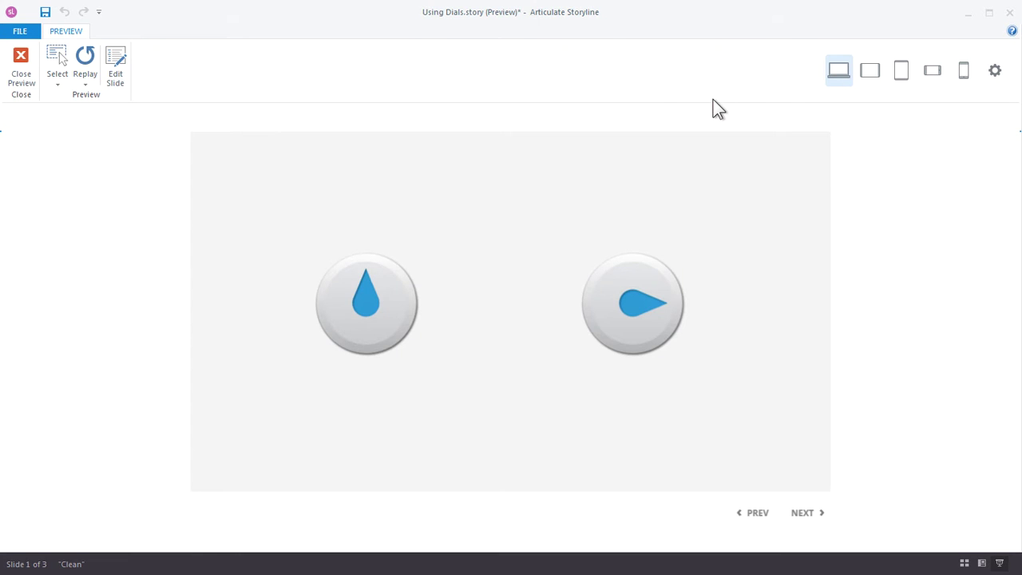
pyautogui.moveTo(676, 283); pyautogui.dragTo(660, 332)
pyautogui.moveTo(395, 315); pyautogui.dragTo(401, 241)
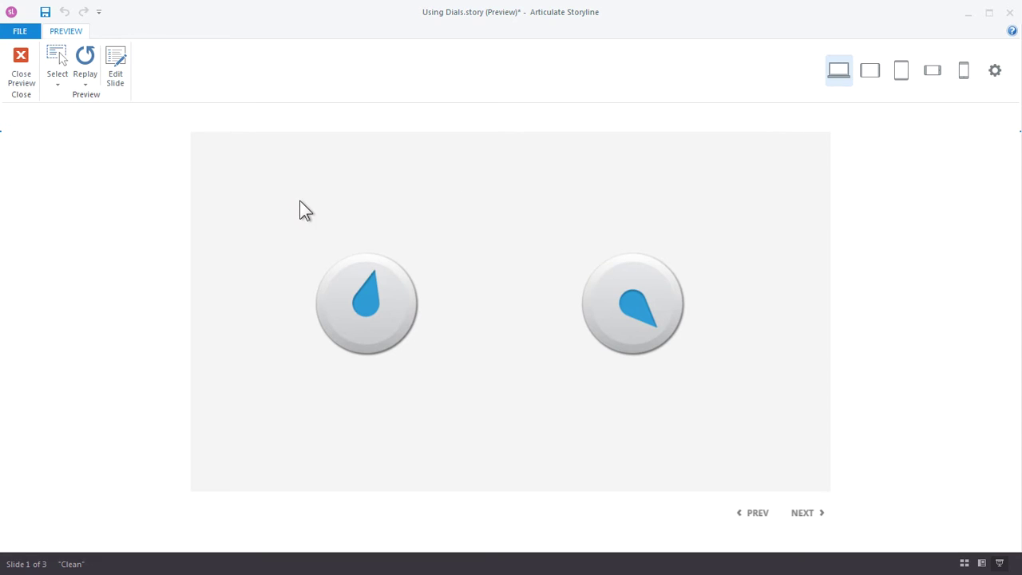
pyautogui.click(23, 74)
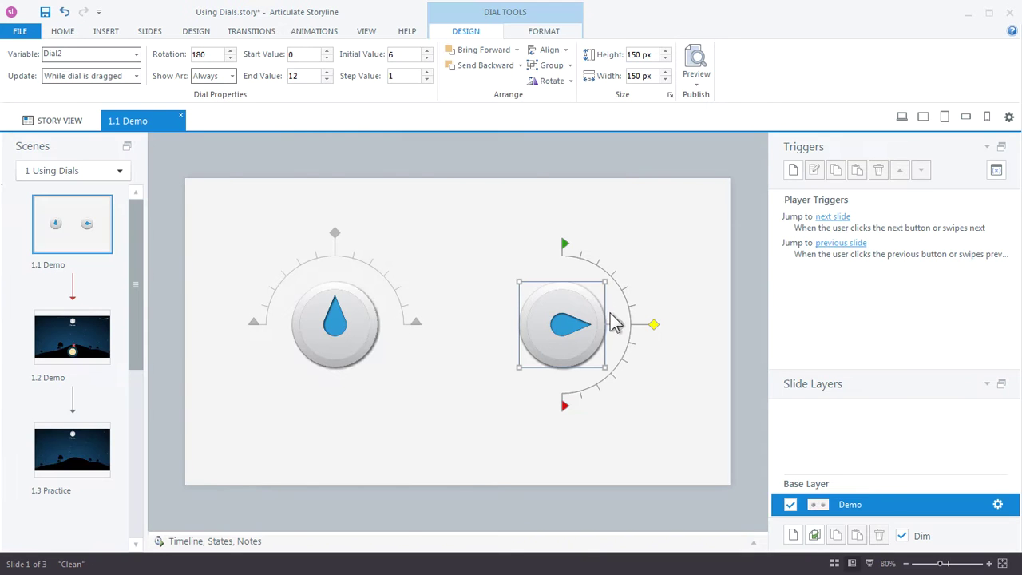
# - Try a rotation range of 360 degrees on the left dial and undo the change
pyautogui.click(372, 332)
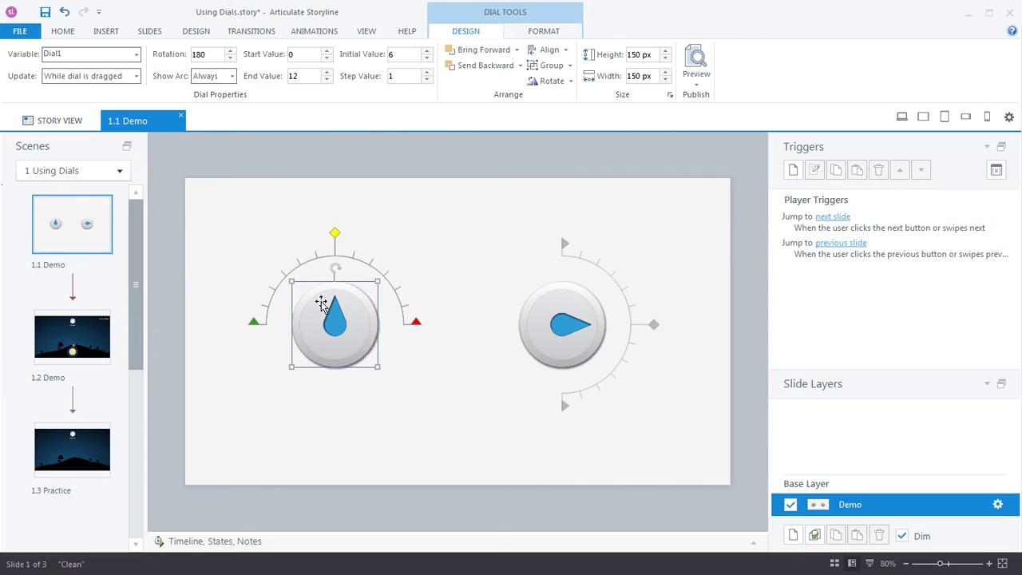
pyautogui.doubleClick(199, 54)
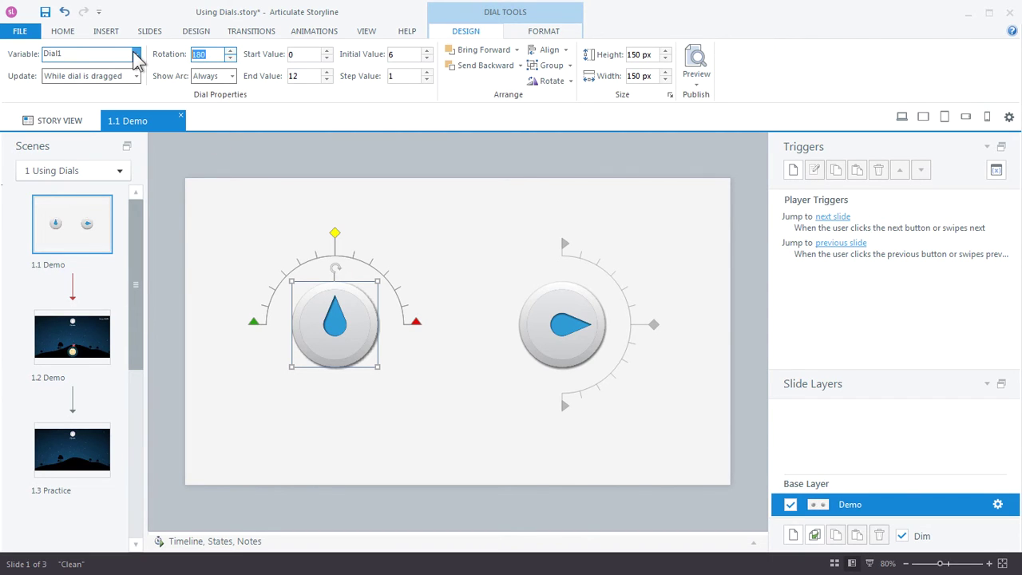
pyautogui.write('360')
pyautogui.press('Return')
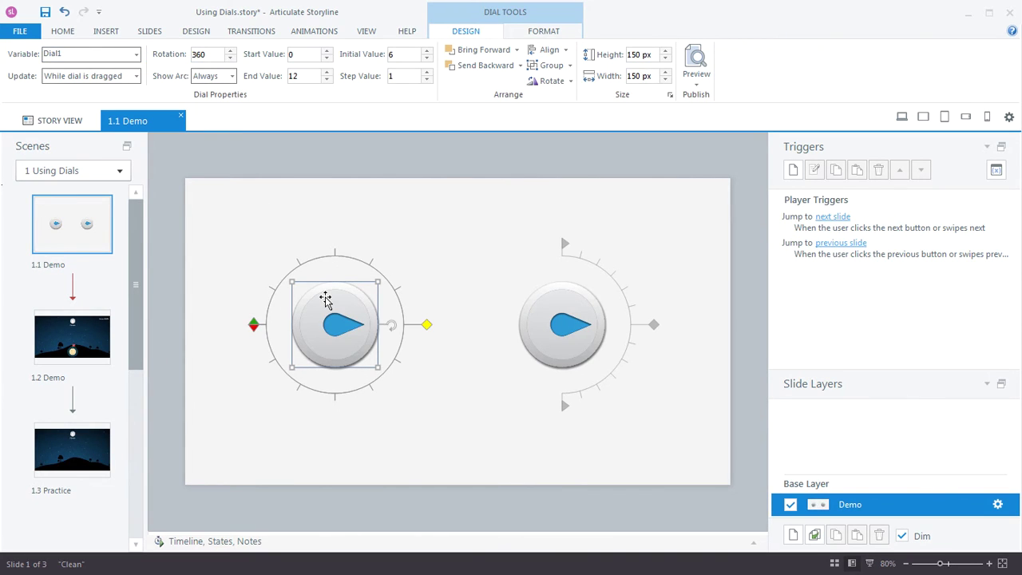
pyautogui.click(65, 12)
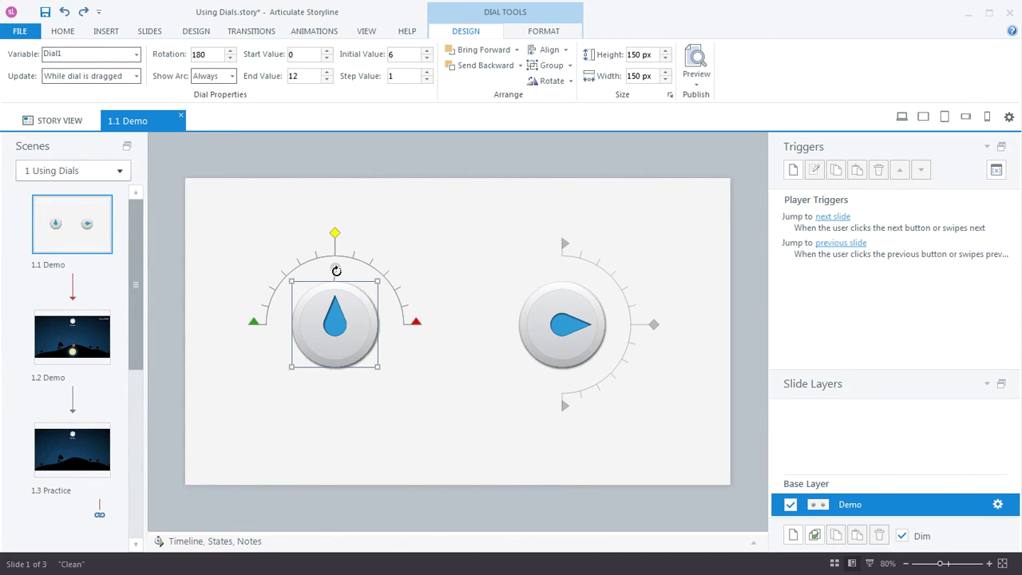
# - Extend the left dial's end marker around to its start marker and set the rotation to 360 degrees
pyautogui.moveTo(415, 322)
pyautogui.mouseDown()
pyautogui.moveTo(411, 348)
pyautogui.moveTo(333, 392)
pyautogui.moveTo(231, 352)
pyautogui.moveTo(231, 326)
pyautogui.moveTo(231, 337)
pyautogui.mouseUp()
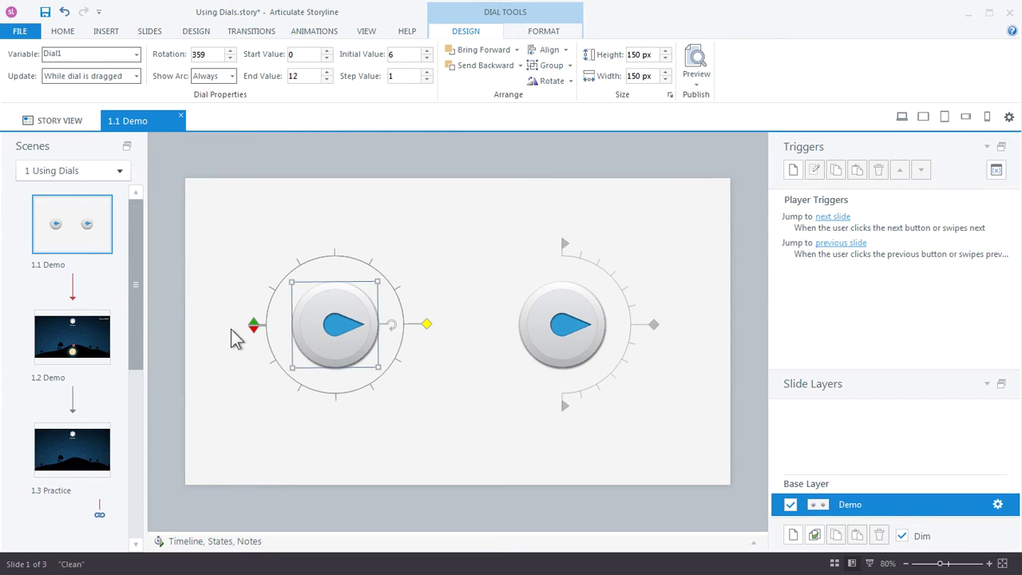
pyautogui.click(230, 51)
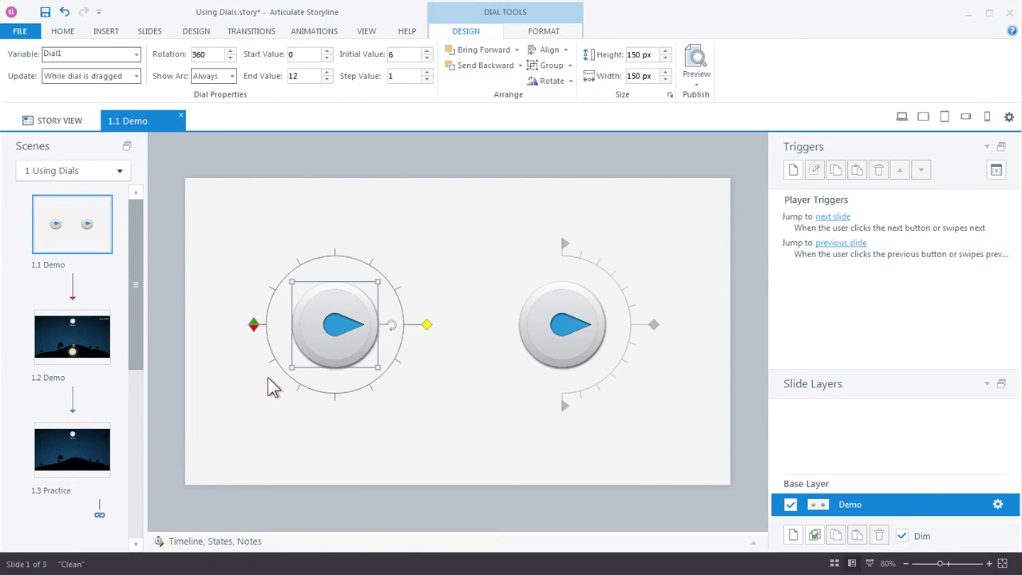
# - Preview the slide, test the left dial through its full rotation, and return to editing
pyautogui.click(693, 80)
pyautogui.click(726, 103)
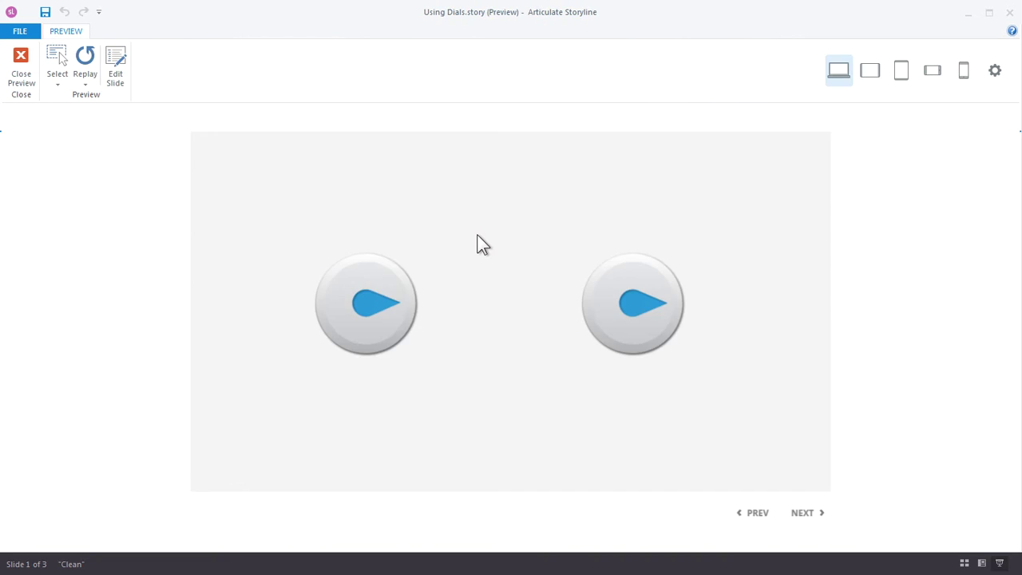
pyautogui.moveTo(415, 312); pyautogui.dragTo(291, 312)
pyautogui.moveTo(344, 288); pyautogui.dragTo(367, 267)
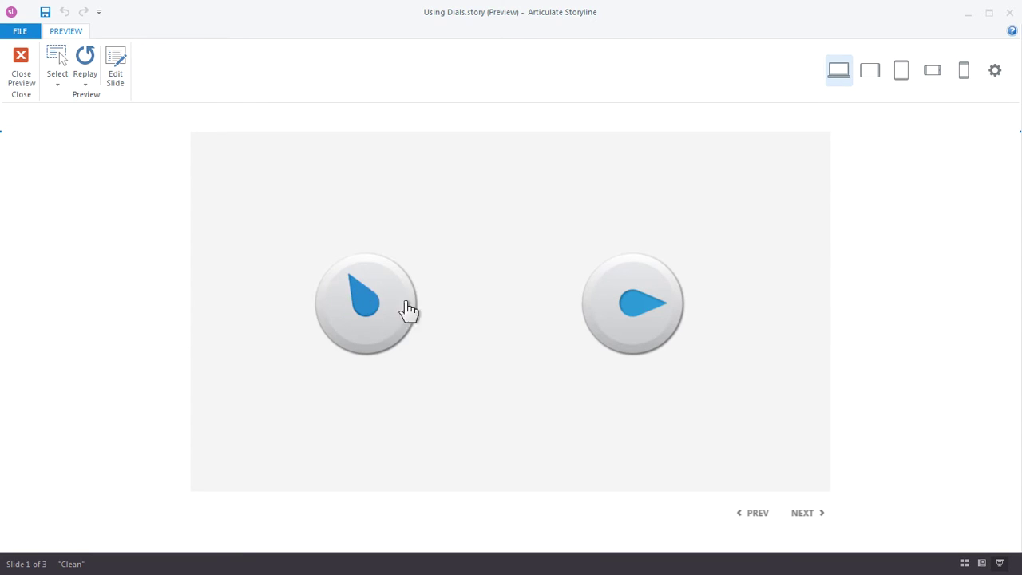
pyautogui.click(20, 70)
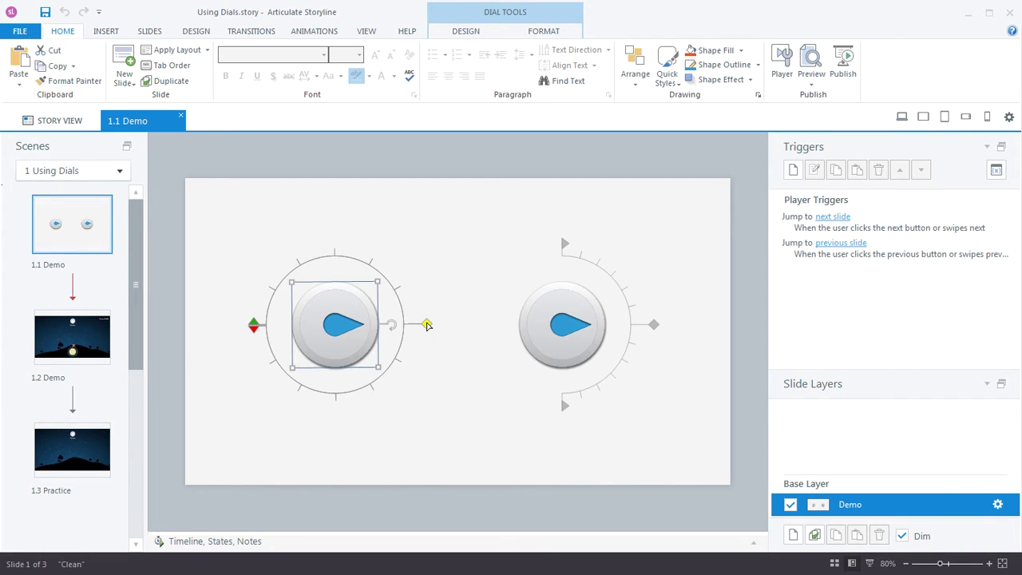
# - Turn the left dial so its start and end markers meet at the top, and move its initial value to 0
pyautogui.click(470, 32)
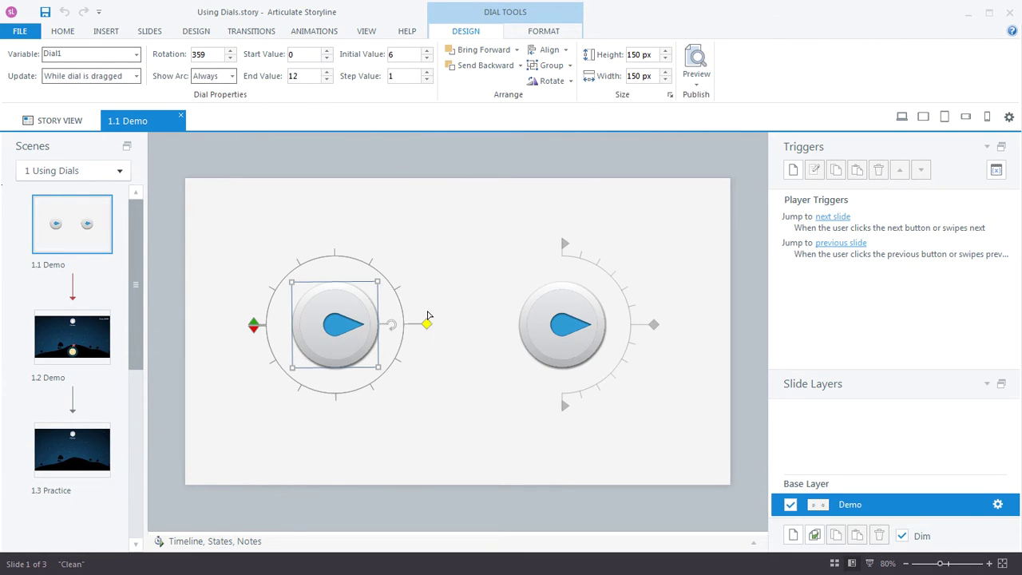
pyautogui.moveTo(427, 323); pyautogui.dragTo(350, 238)
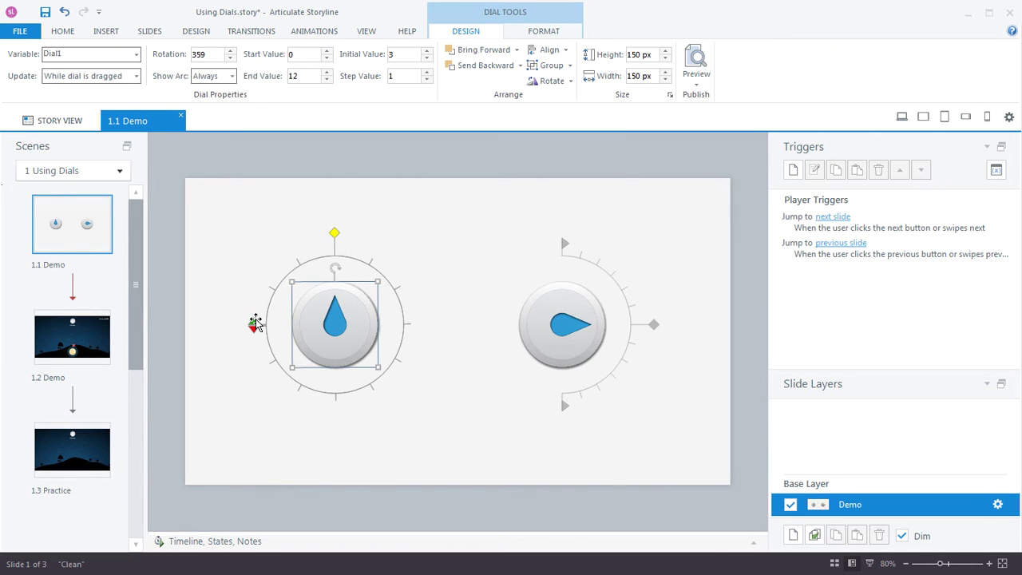
pyautogui.moveTo(256, 322); pyautogui.dragTo(345, 214)
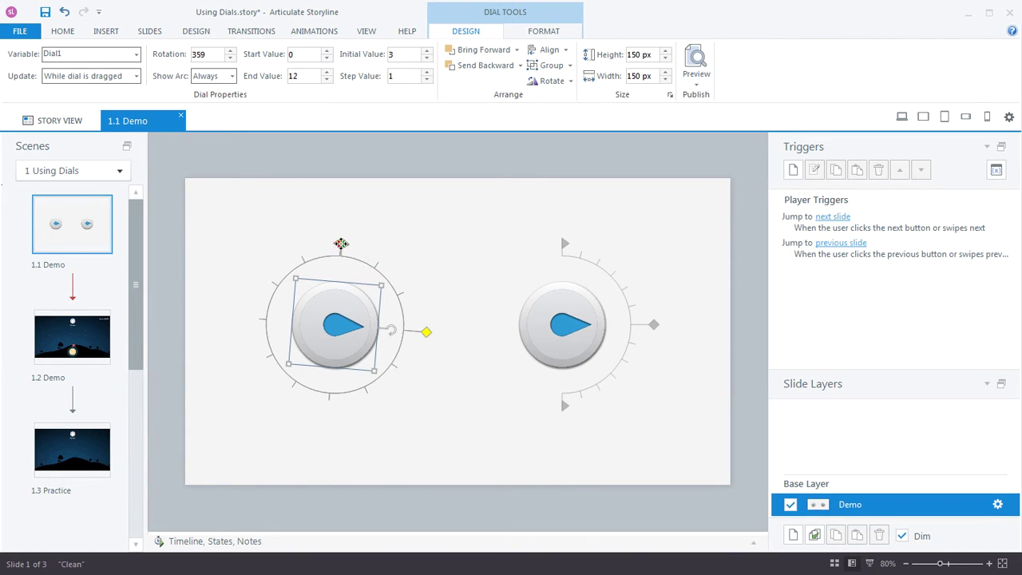
pyautogui.moveTo(341, 243); pyautogui.dragTo(336, 243)
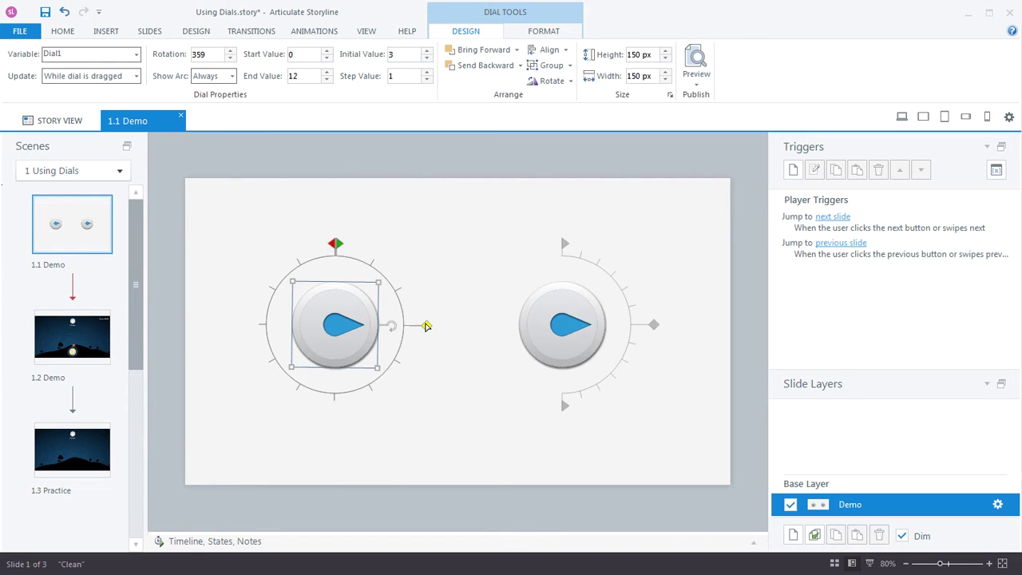
pyautogui.moveTo(425, 326); pyautogui.dragTo(428, 293)
pyautogui.moveTo(392, 260); pyautogui.dragTo(337, 234)
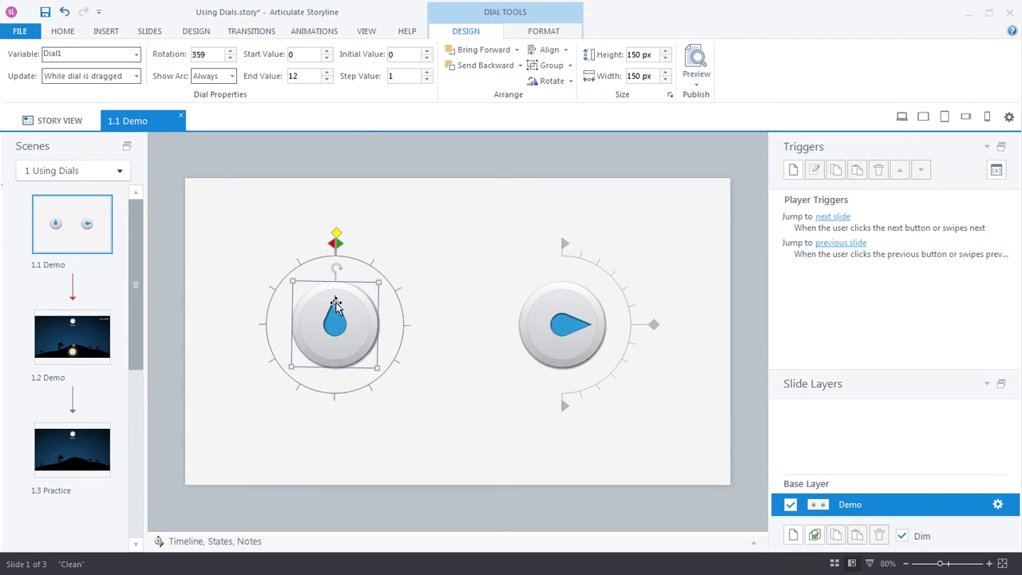
# - Orient the right dial with its start marker at the top and move its initial value to 0
pyautogui.click(564, 345)
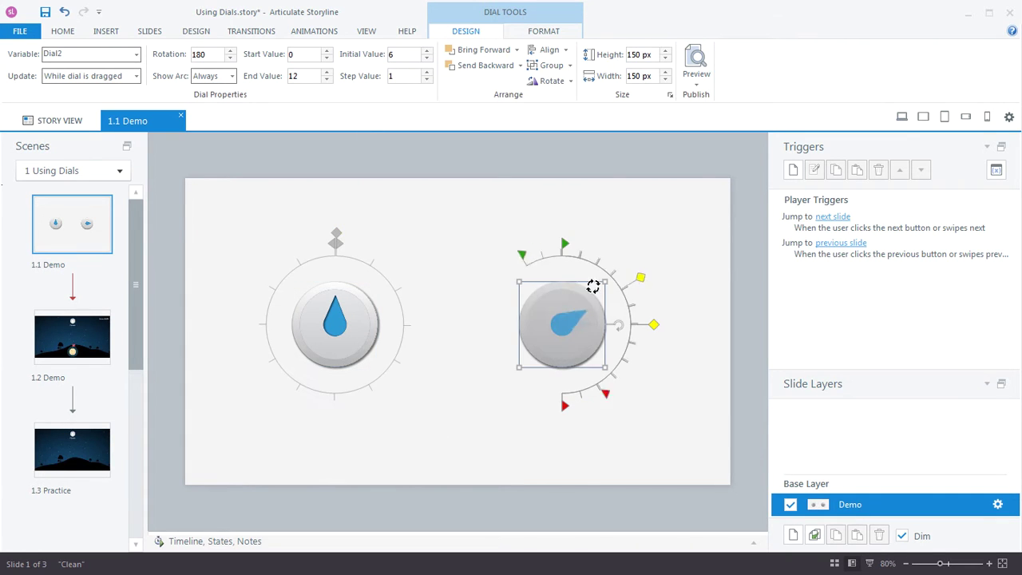
pyautogui.moveTo(618, 324); pyautogui.dragTo(559, 258)
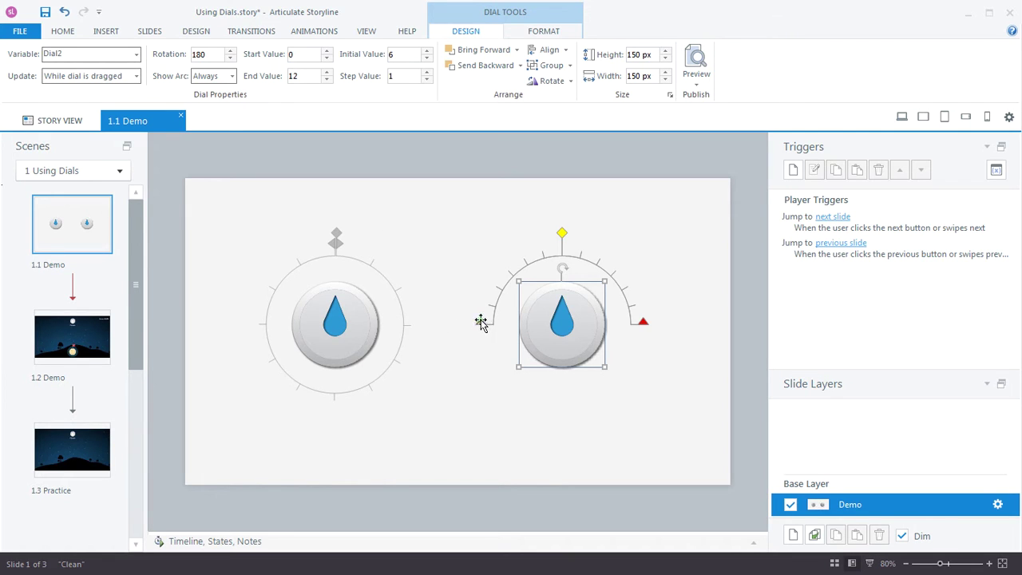
pyautogui.moveTo(481, 322)
pyautogui.mouseDown()
pyautogui.moveTo(500, 240)
pyautogui.moveTo(562, 206)
pyautogui.mouseUp()
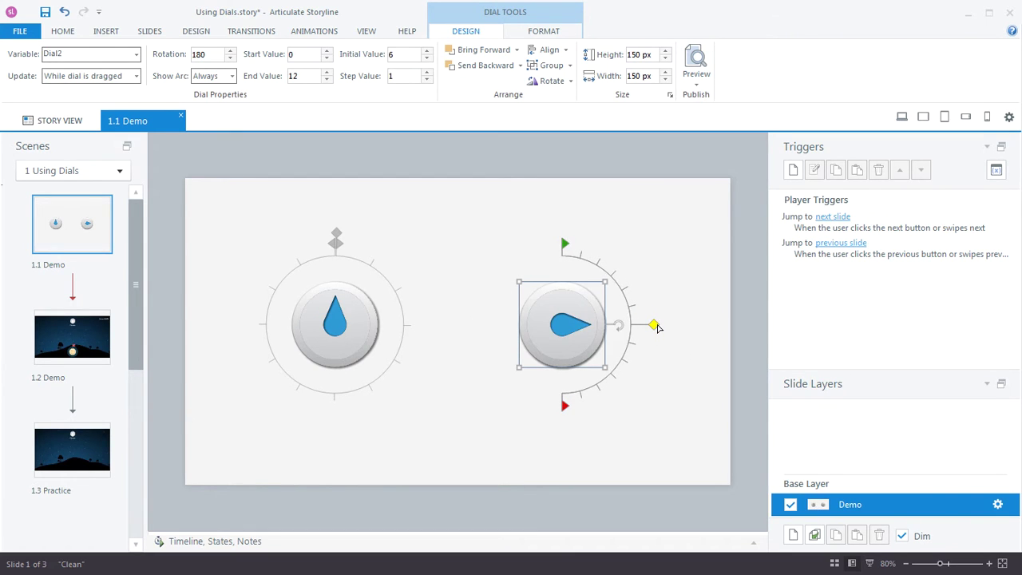
pyautogui.moveTo(657, 324); pyautogui.dragTo(562, 233)
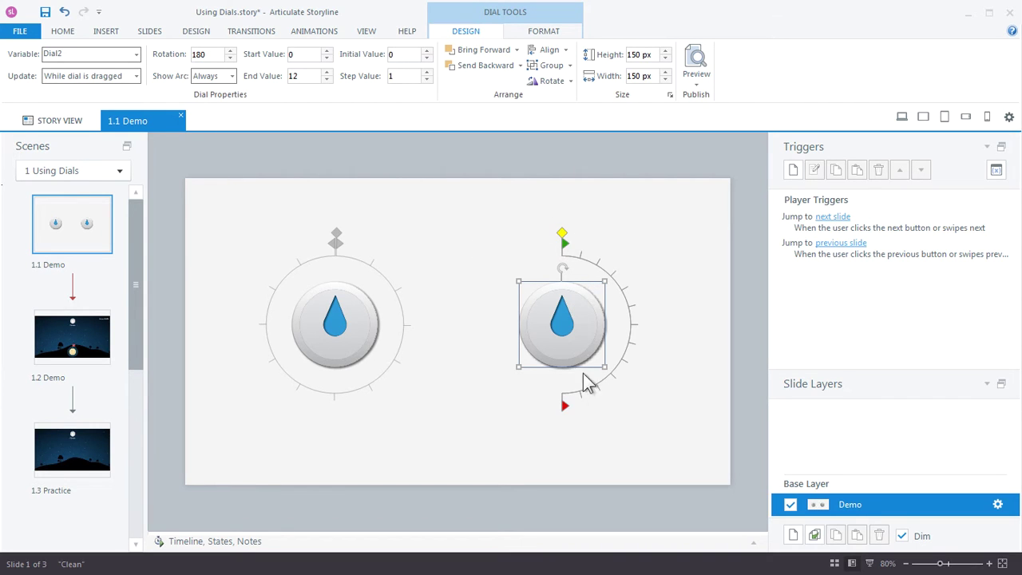
# - Shorten the right dial's rotation range to 90 degrees and extend it to about 275 degrees by its end marker
pyautogui.moveTo(570, 404); pyautogui.dragTo(654, 324)
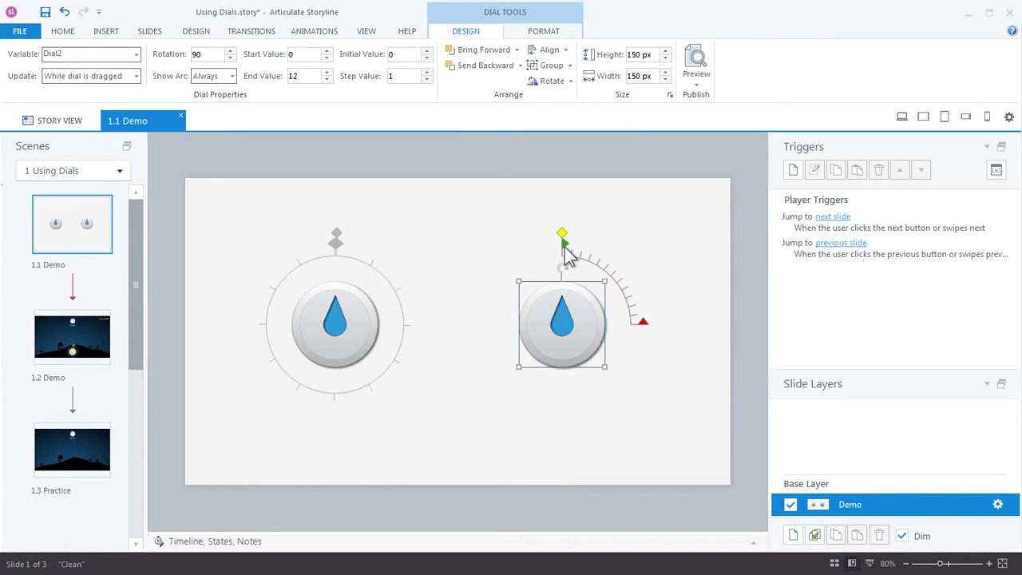
pyautogui.moveTo(644, 325); pyautogui.dragTo(479, 319)
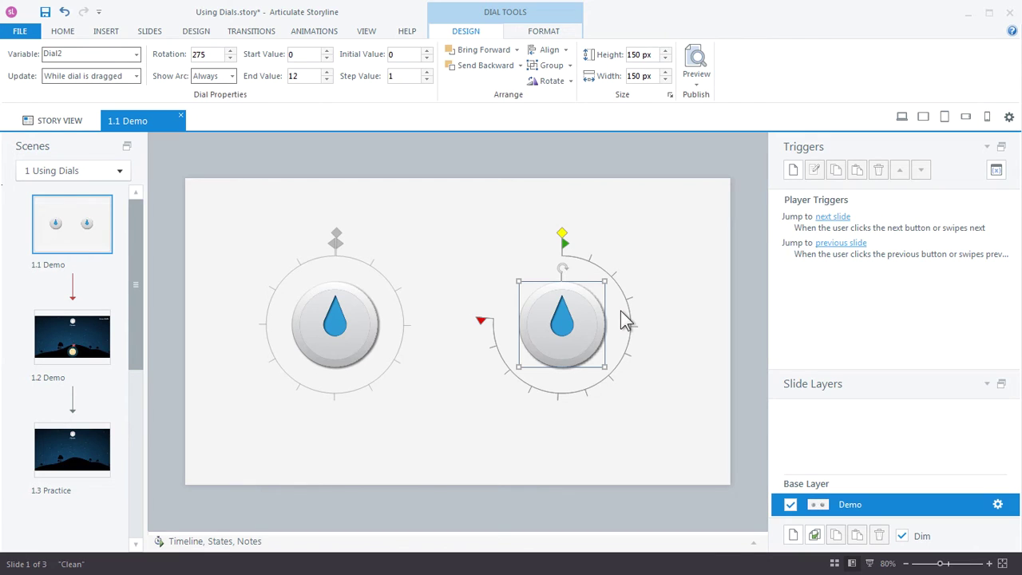
# - Select both dials on the slide together and delete them
pyautogui.click(243, 206)
pyautogui.rightClick(104, 227)
pyautogui.click(235, 191)
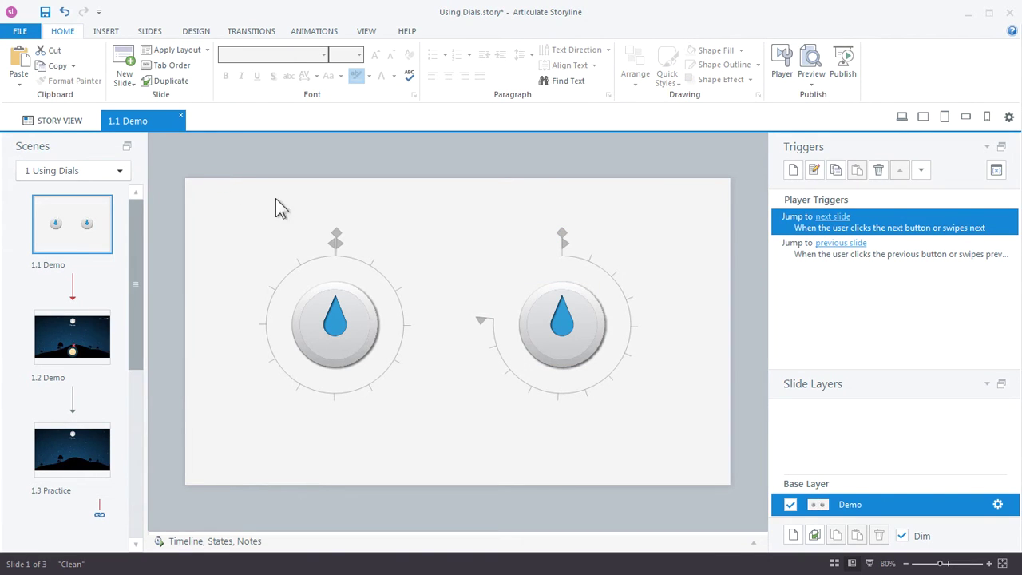
pyautogui.moveTo(209, 171); pyautogui.dragTo(675, 443)
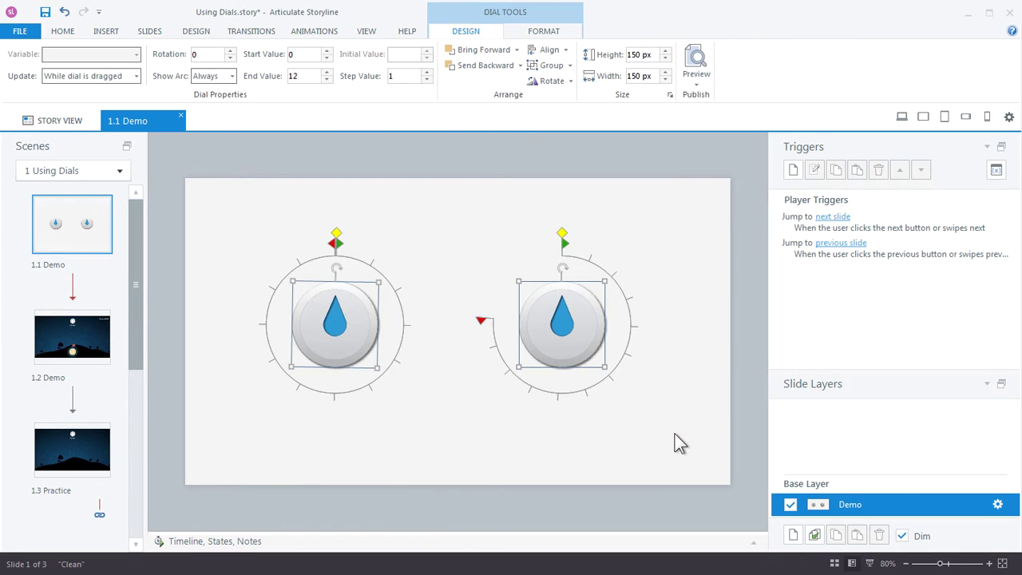
pyautogui.press('Delete')
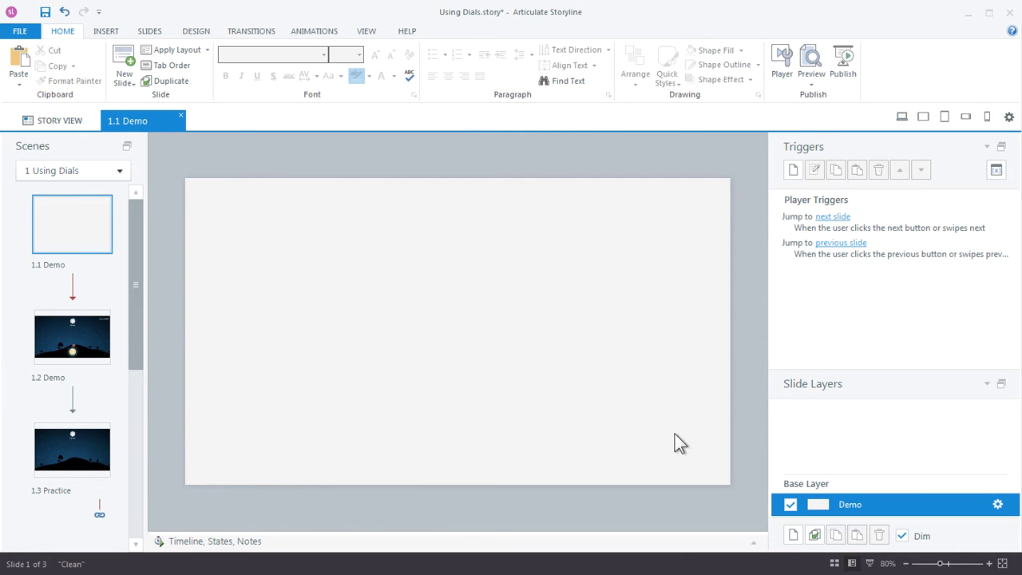
# - Insert the illustrated character Lily on the empty Demo slide
pyautogui.click(106, 32)
pyautogui.click(220, 88)
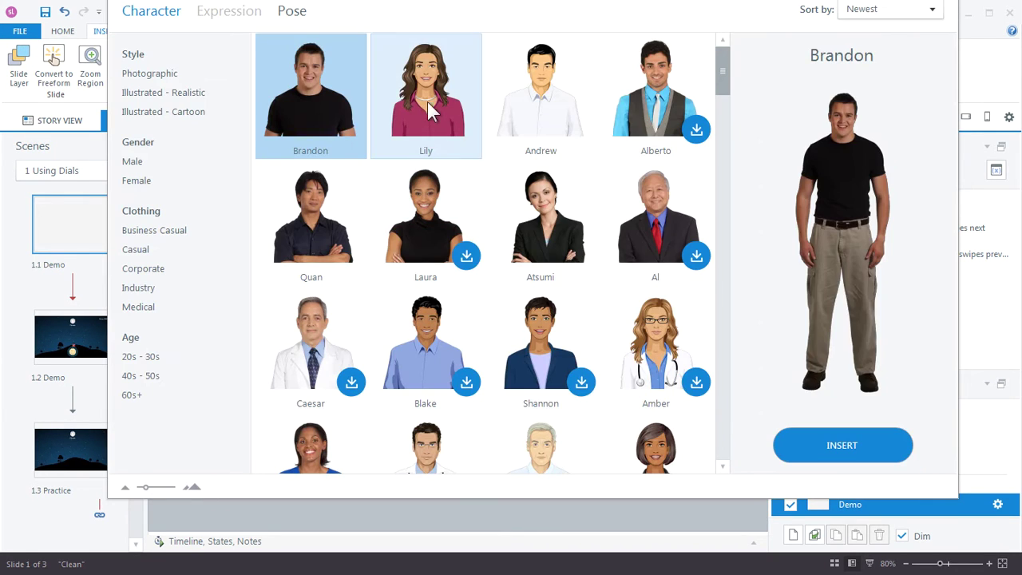
pyautogui.click(427, 96)
pyautogui.click(833, 446)
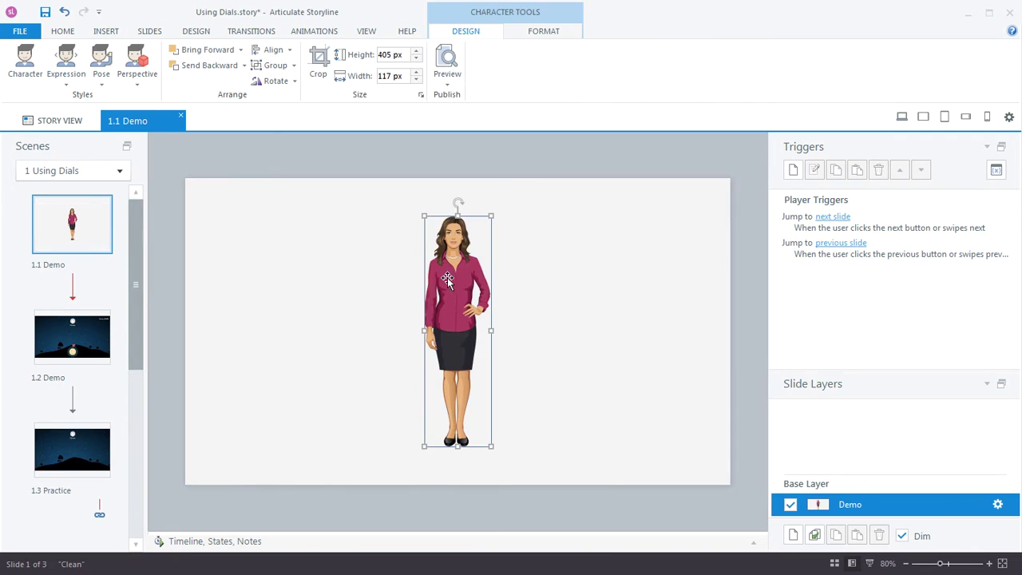
# - Move the character to the left side of the slide and place a tall up arrow shape beside it
pyautogui.moveTo(452, 319); pyautogui.dragTo(285, 320)
pyautogui.click(106, 31)
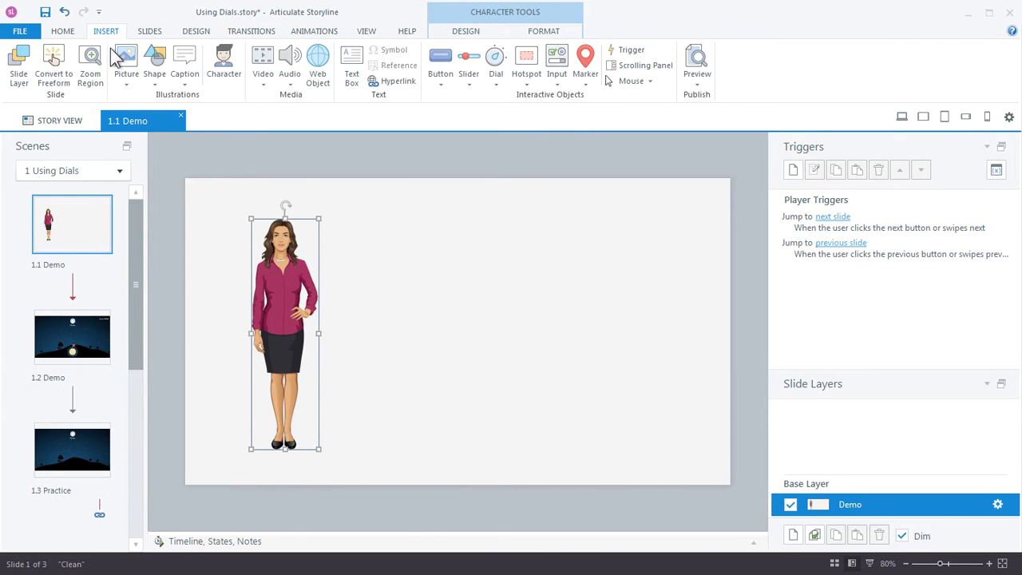
pyautogui.click(155, 64)
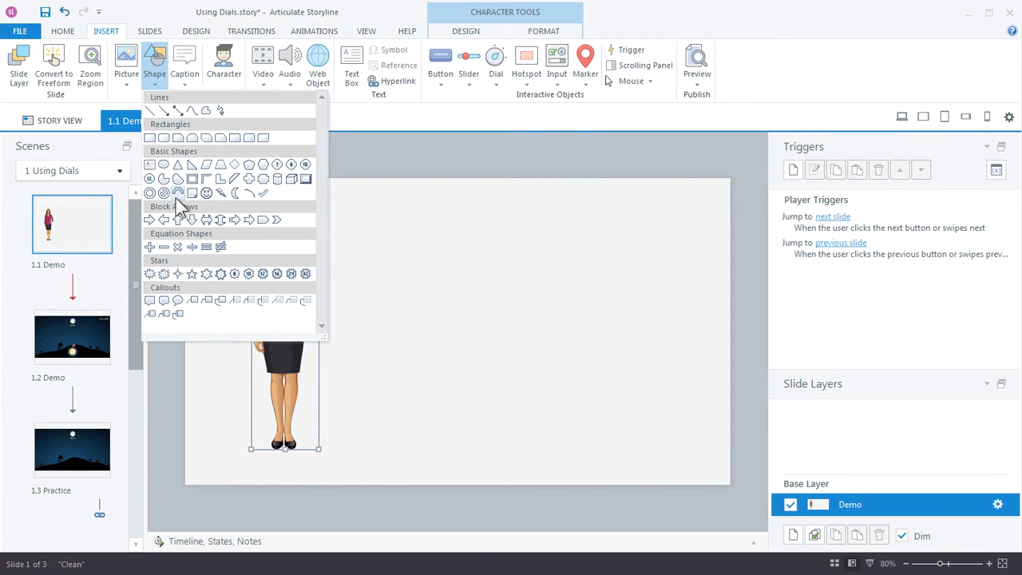
pyautogui.click(179, 221)
pyautogui.moveTo(374, 258); pyautogui.dragTo(441, 380)
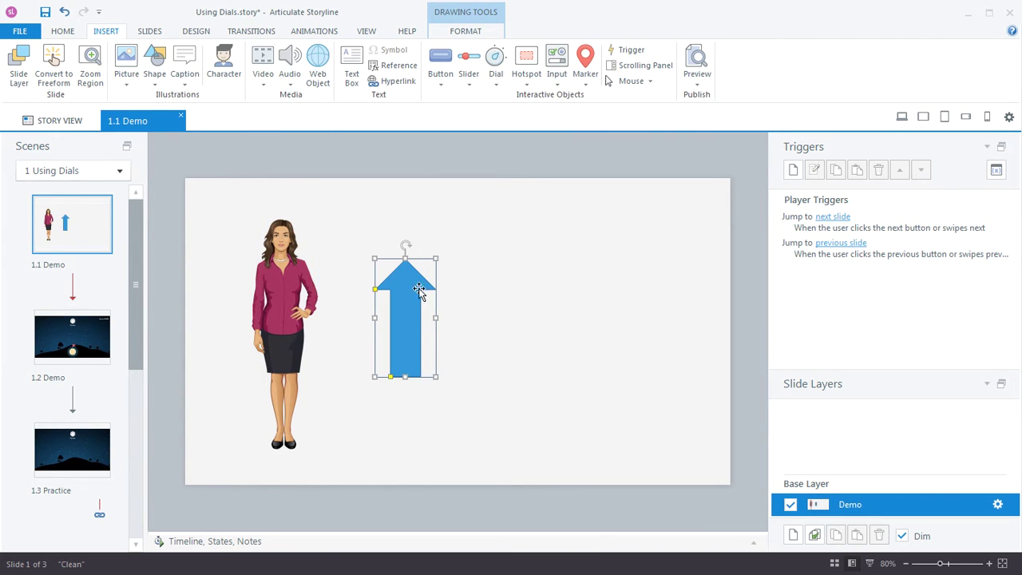
pyautogui.moveTo(415, 289); pyautogui.dragTo(409, 279)
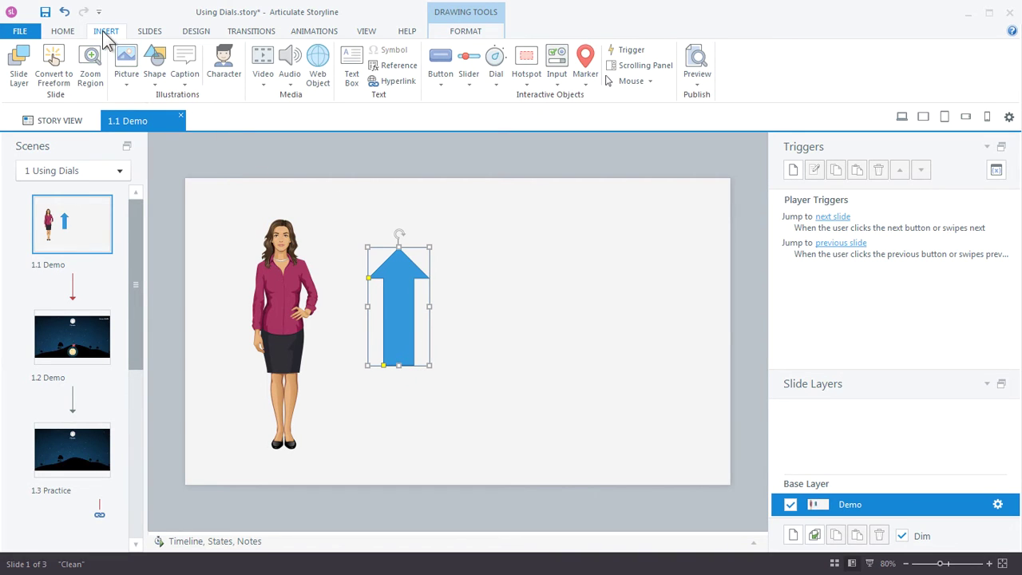
# - Compare the availability of Convert to Dial with the arrow selected and with nothing selected
pyautogui.click(496, 84)
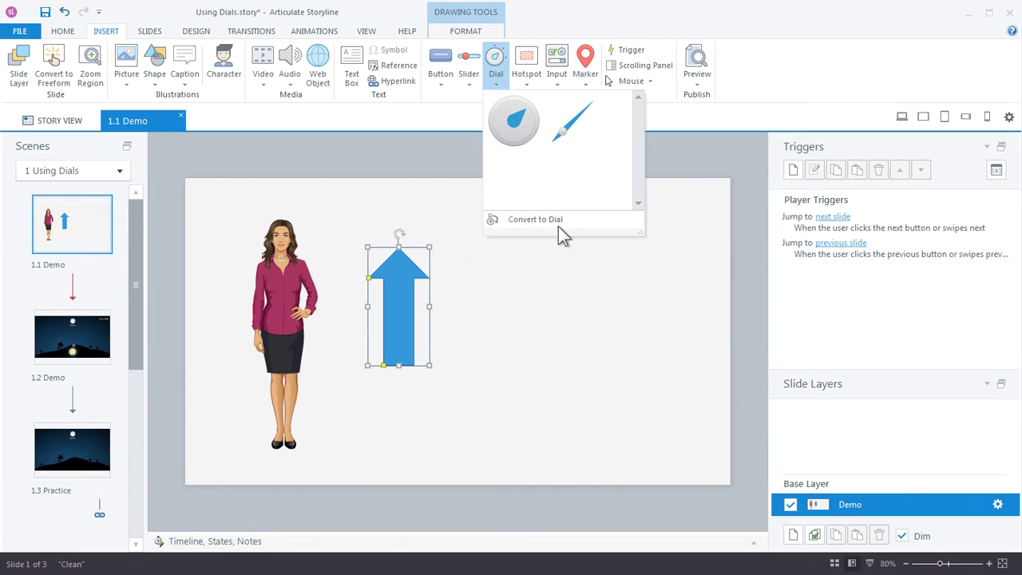
pyautogui.click(502, 294)
pyautogui.click(502, 294)
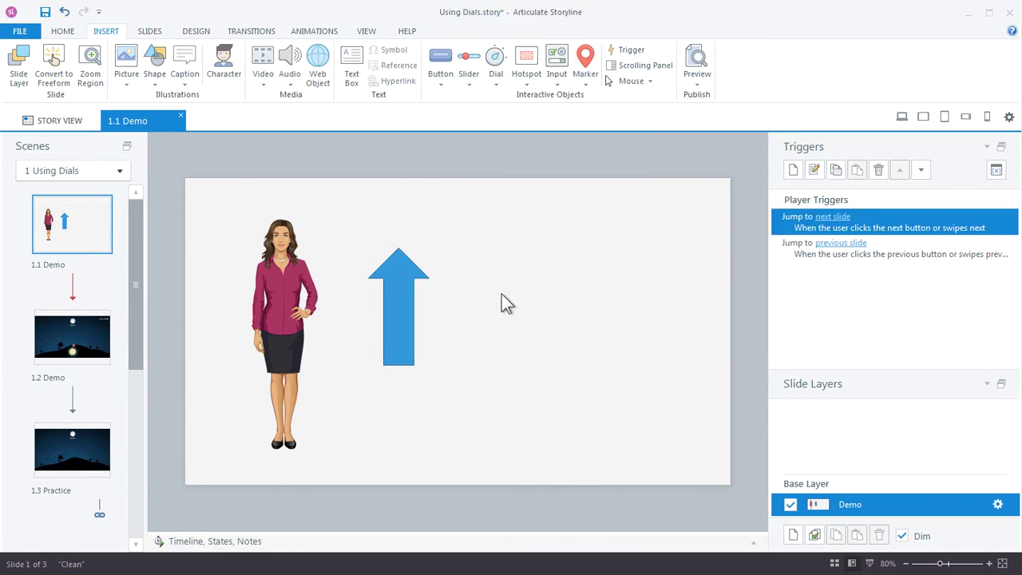
pyautogui.click(496, 80)
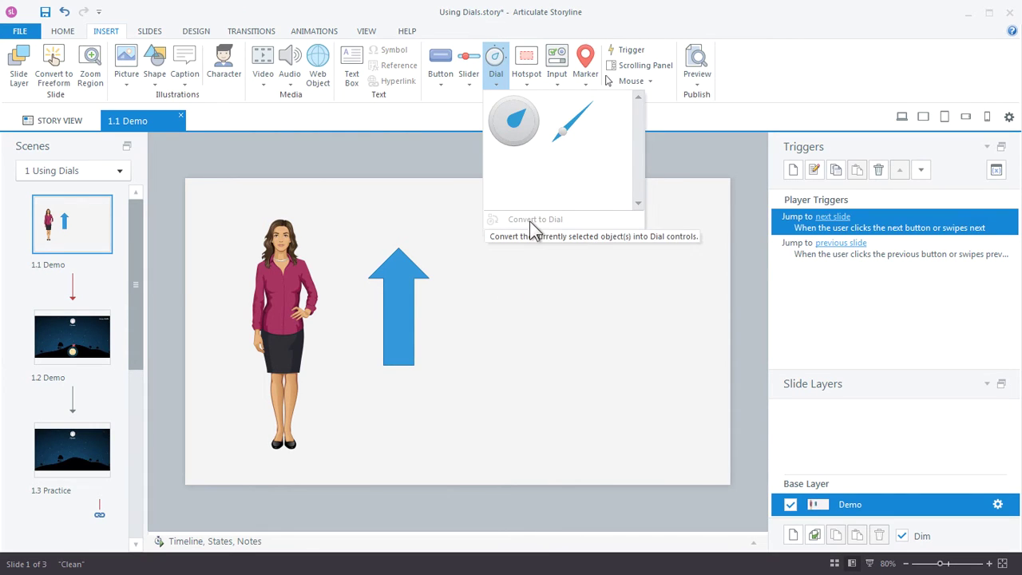
pyautogui.click(411, 290)
pyautogui.click(411, 289)
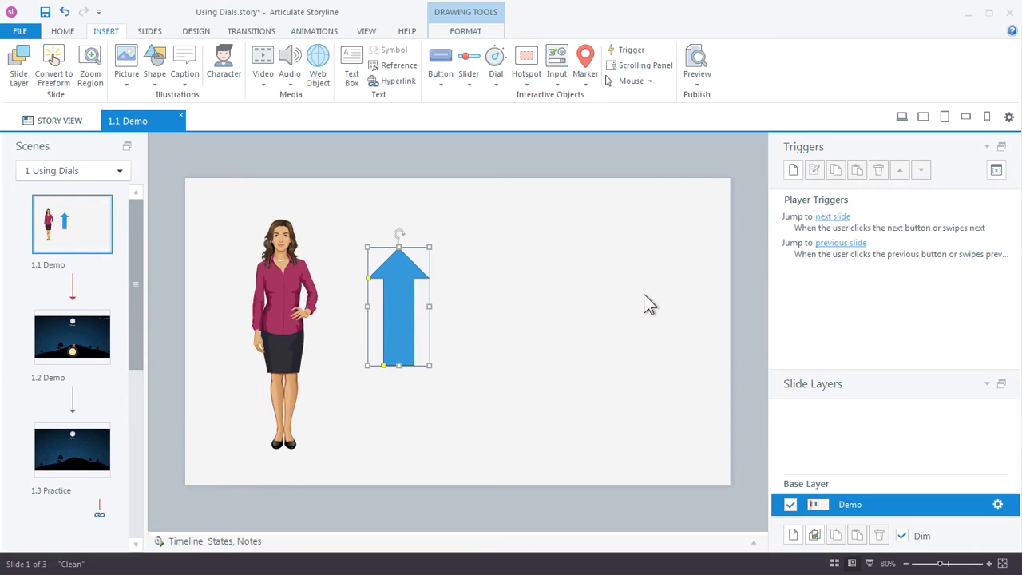
# - Duplicate the arrow to the right and convert the original arrow to a dial
pyautogui.keyDown('ctrl'); pyautogui.moveTo(404, 286); pyautogui.dragTo(545, 281); pyautogui.keyUp('ctrl')
pyautogui.click(404, 280)
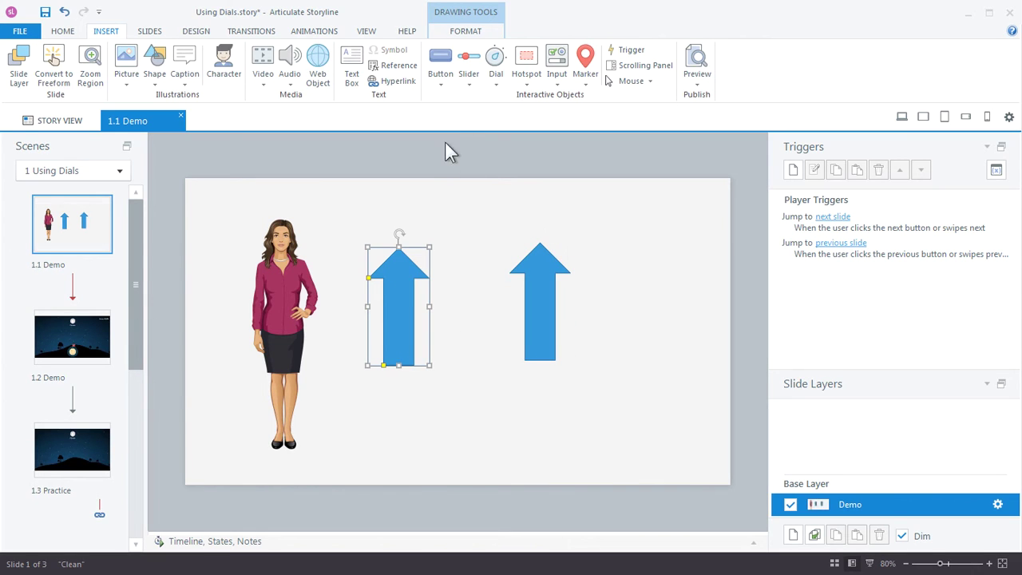
pyautogui.click(493, 80)
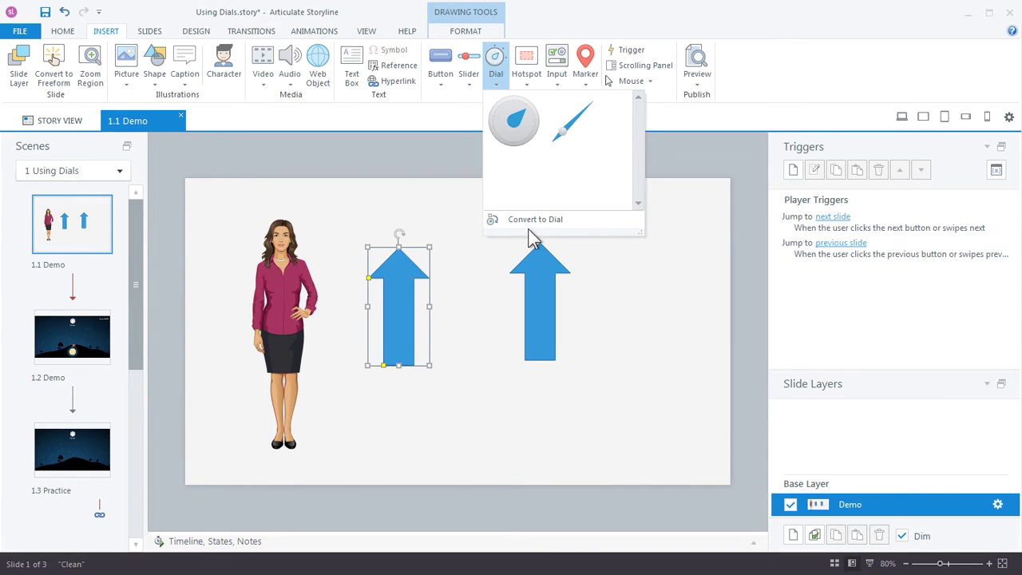
pyautogui.click(535, 219)
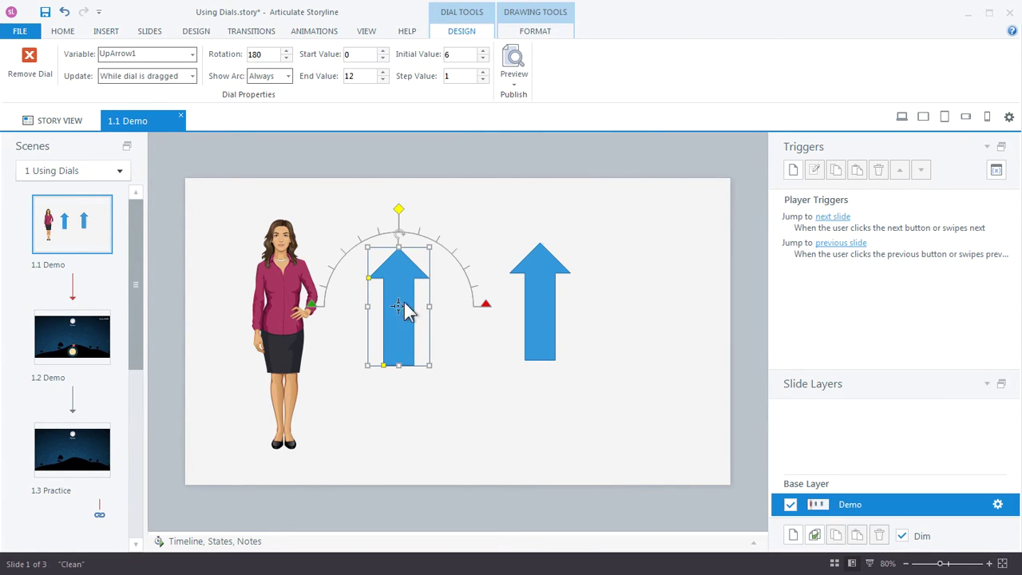
# - Move the character farther left, away from the arrow dial, and convert it to a dial
pyautogui.keyDown('shift'); pyautogui.click(251, 283); pyautogui.keyUp('shift')
pyautogui.moveTo(284, 288); pyautogui.dragTo(252, 288)
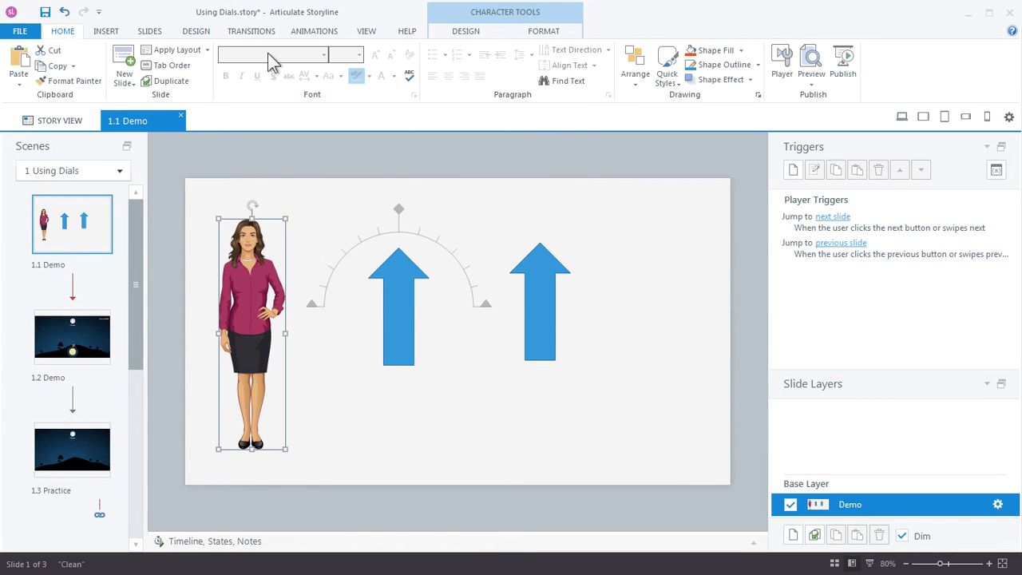
pyautogui.click(115, 32)
pyautogui.click(495, 70)
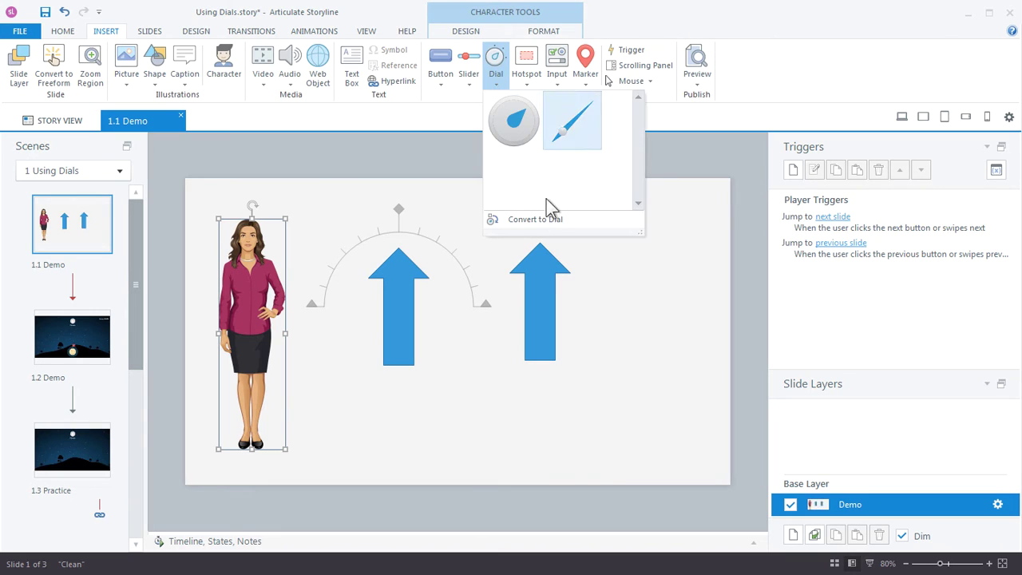
pyautogui.click(553, 223)
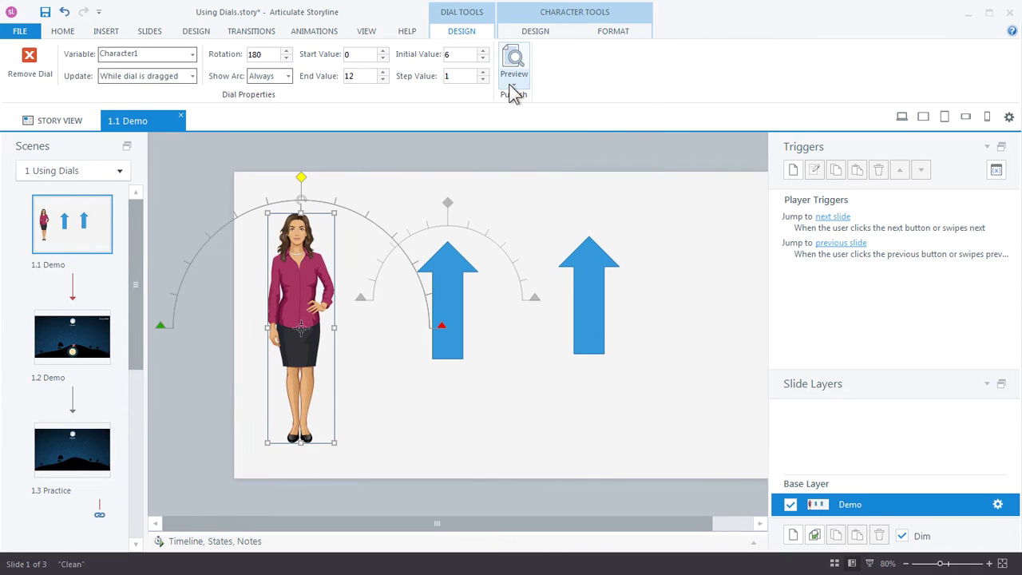
# - Preview this slide, try rotating the character and the arrow beside it, and return to editing
pyautogui.click(512, 86)
pyautogui.click(541, 99)
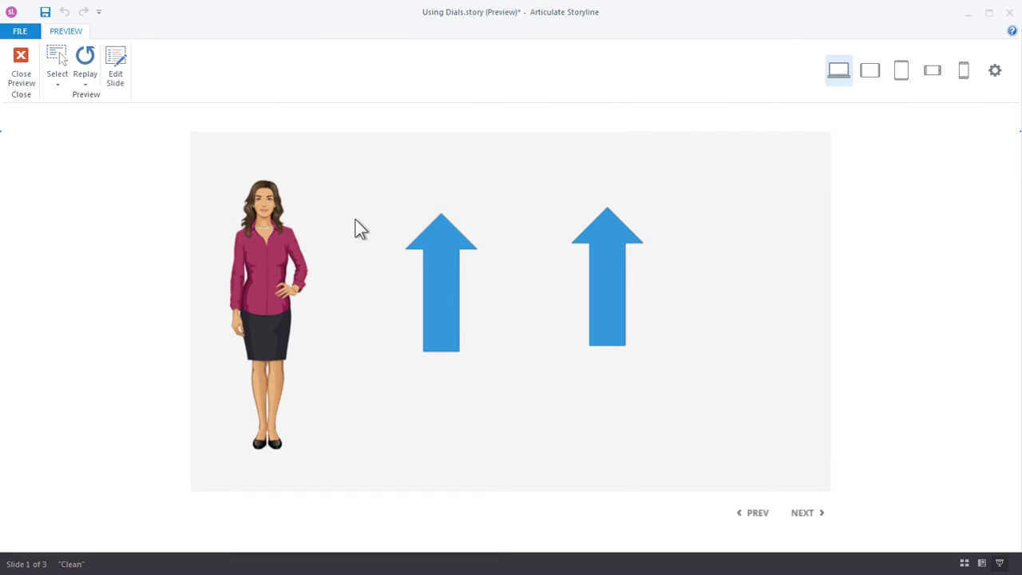
pyautogui.moveTo(333, 185); pyautogui.dragTo(319, 206)
pyautogui.moveTo(452, 218); pyautogui.dragTo(501, 227)
pyautogui.click(21, 68)
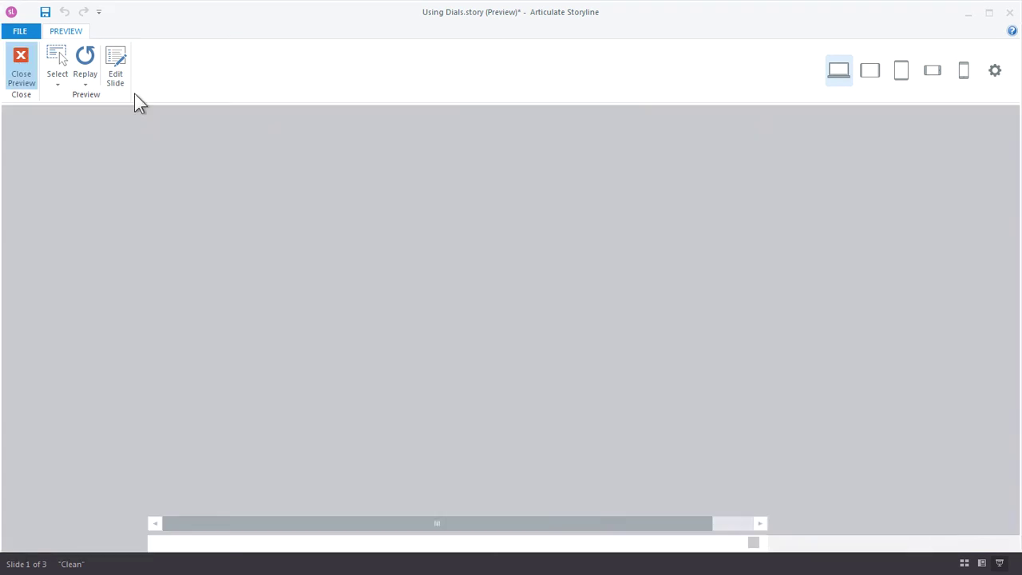
# - Delete the character from the slide and move the arrow dial into the slide's left half
pyautogui.rightClick(288, 270)
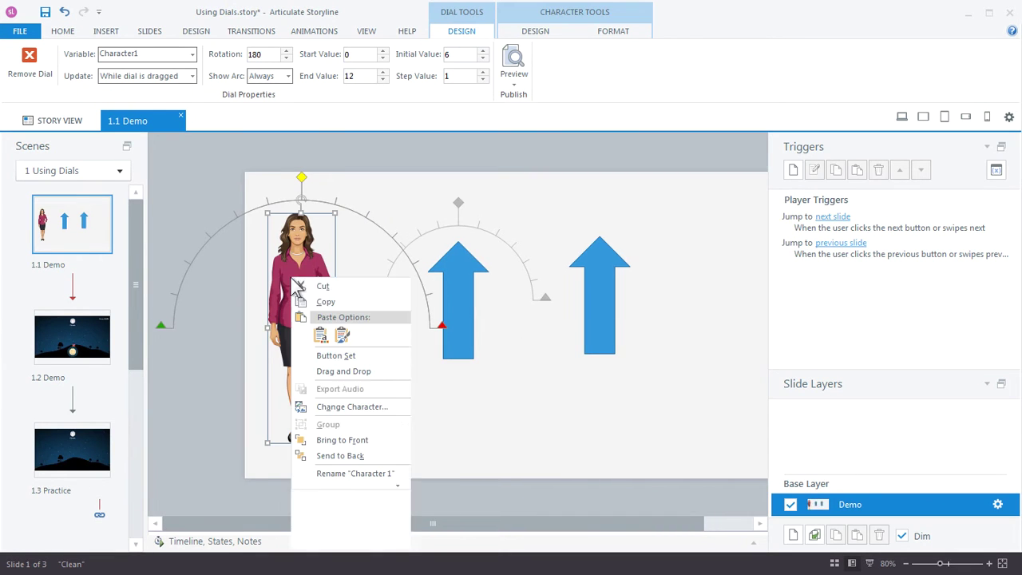
pyautogui.press('Escape')
pyautogui.press('Delete')
pyautogui.click(439, 267)
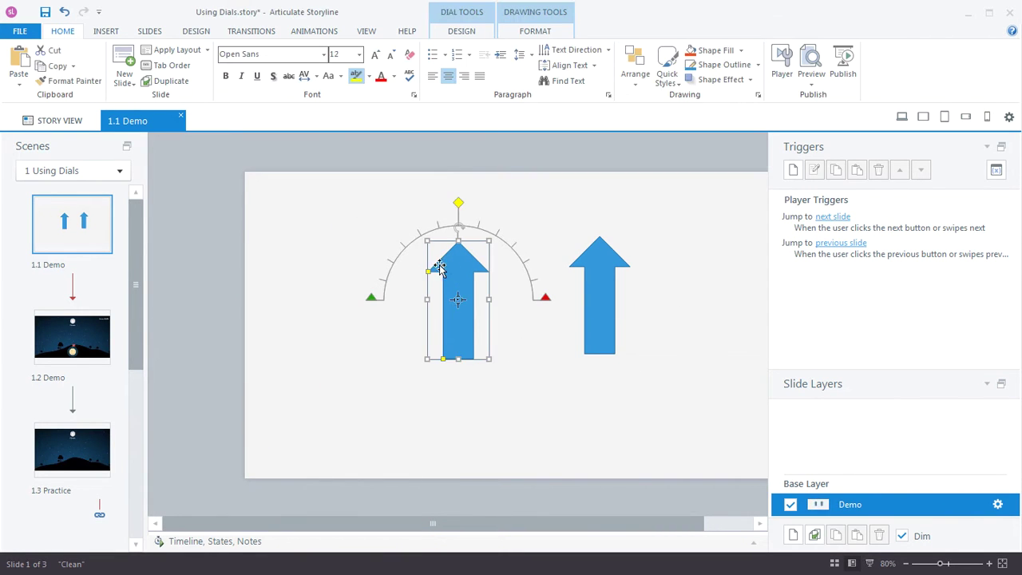
pyautogui.moveTo(458, 268); pyautogui.dragTo(363, 280)
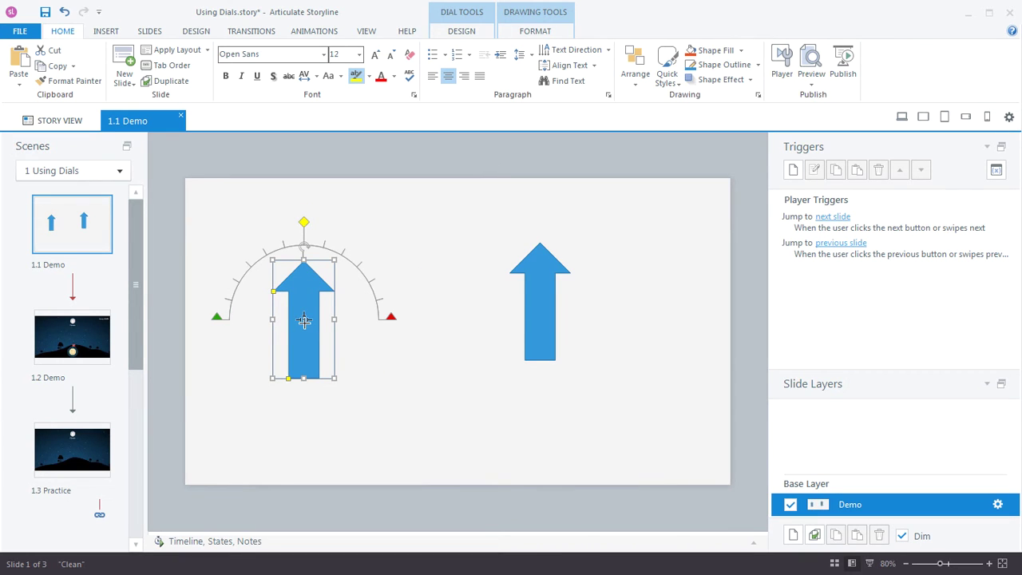
# - Convert the plain arrow on the right of the slide to a dial
pyautogui.click(546, 290)
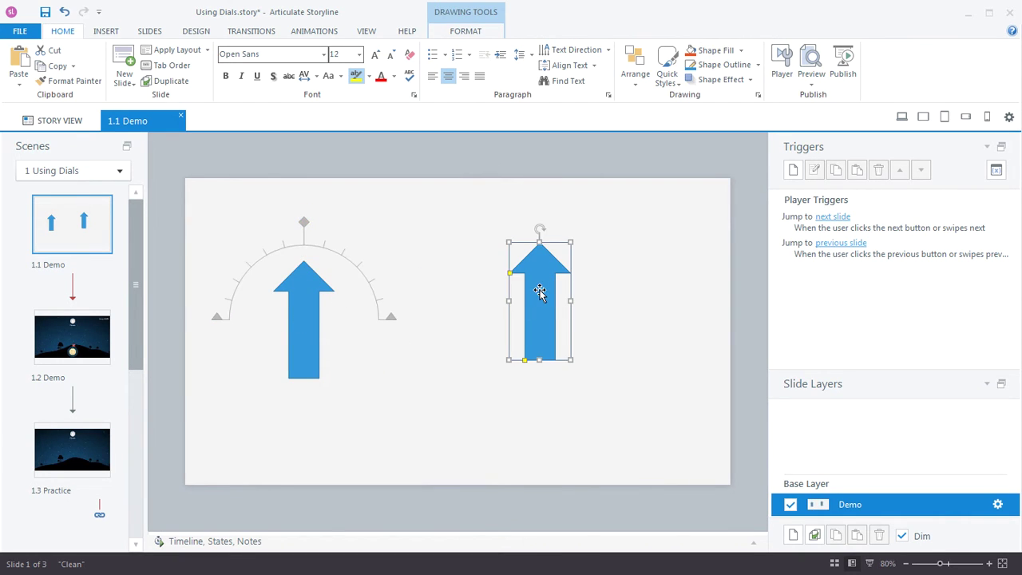
pyautogui.click(297, 295)
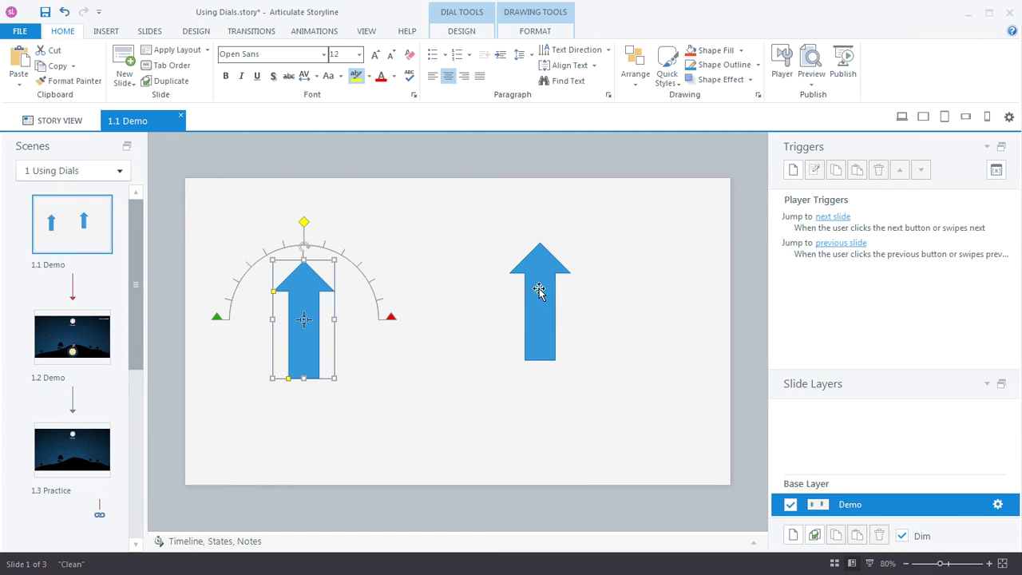
pyautogui.click(540, 292)
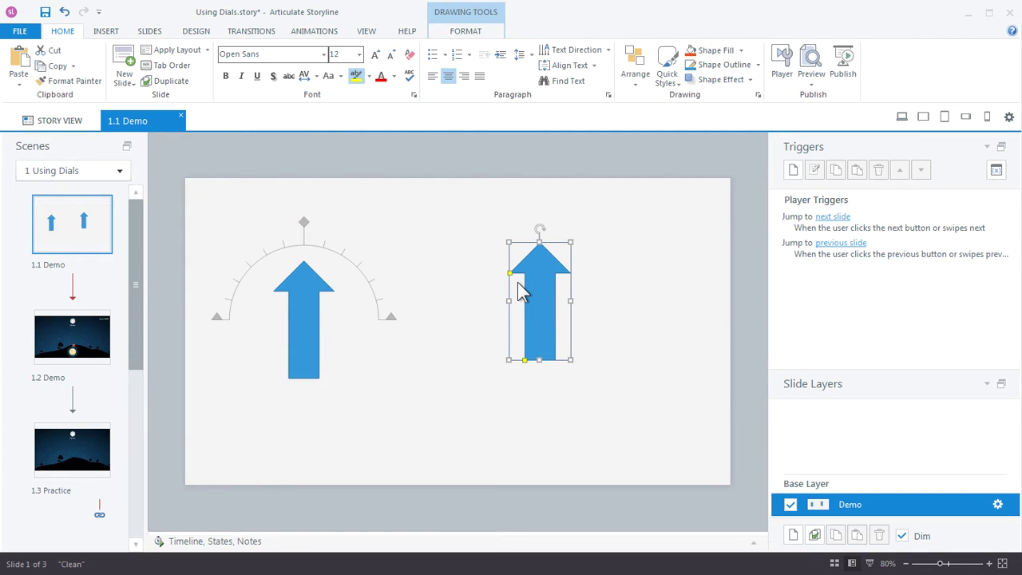
pyautogui.click(195, 31)
pyautogui.click(107, 31)
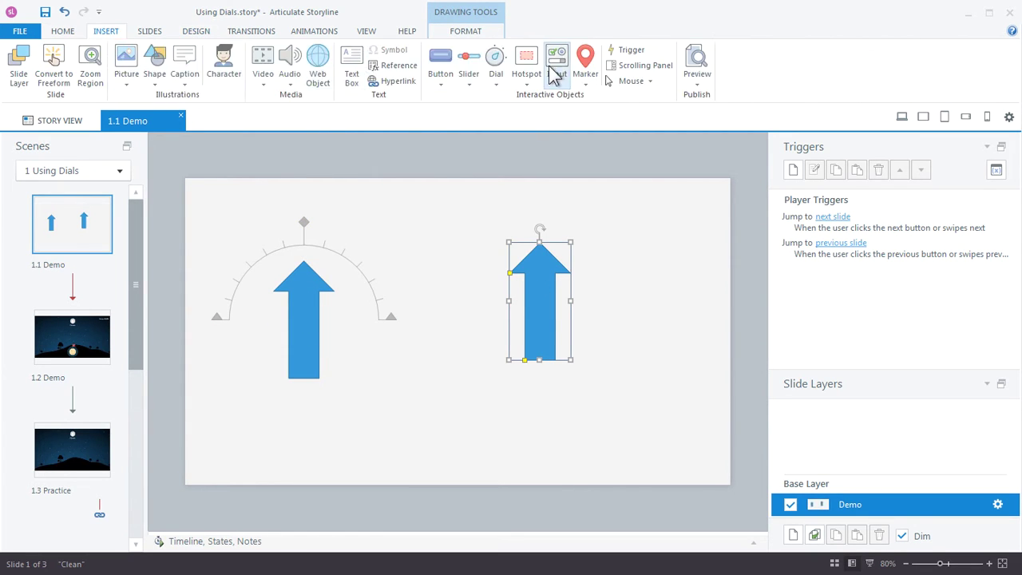
pyautogui.click(496, 64)
pyautogui.click(533, 219)
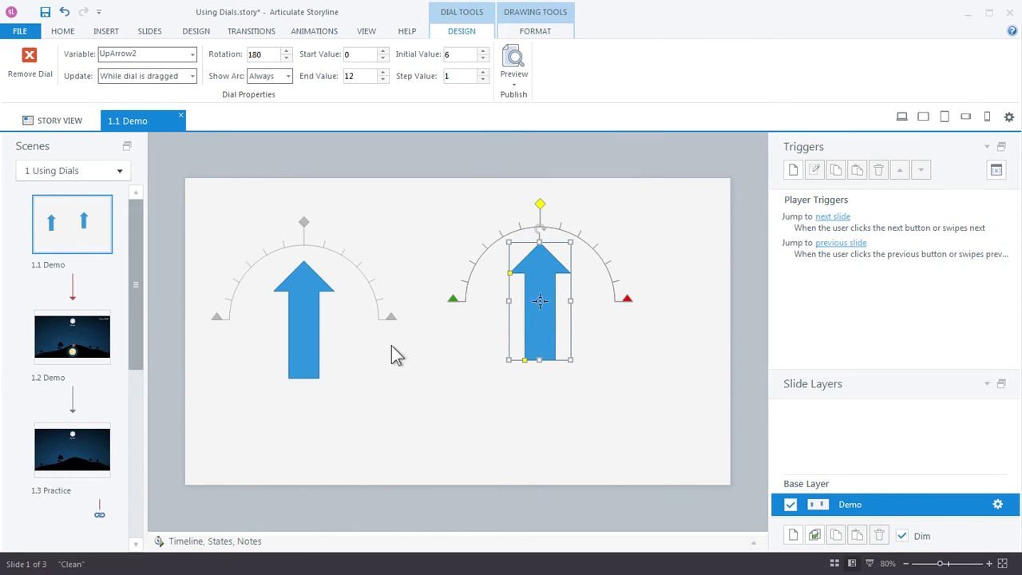
# - Move the right arrow dial's rotation point from the arrow's centre to the middle of its bottom edge
pyautogui.click(307, 322)
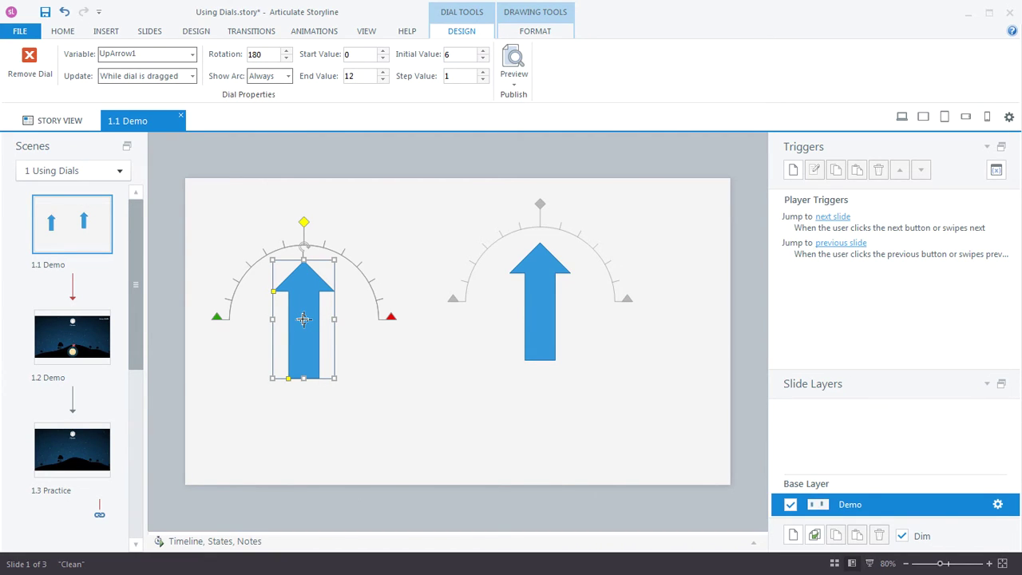
pyautogui.click(542, 293)
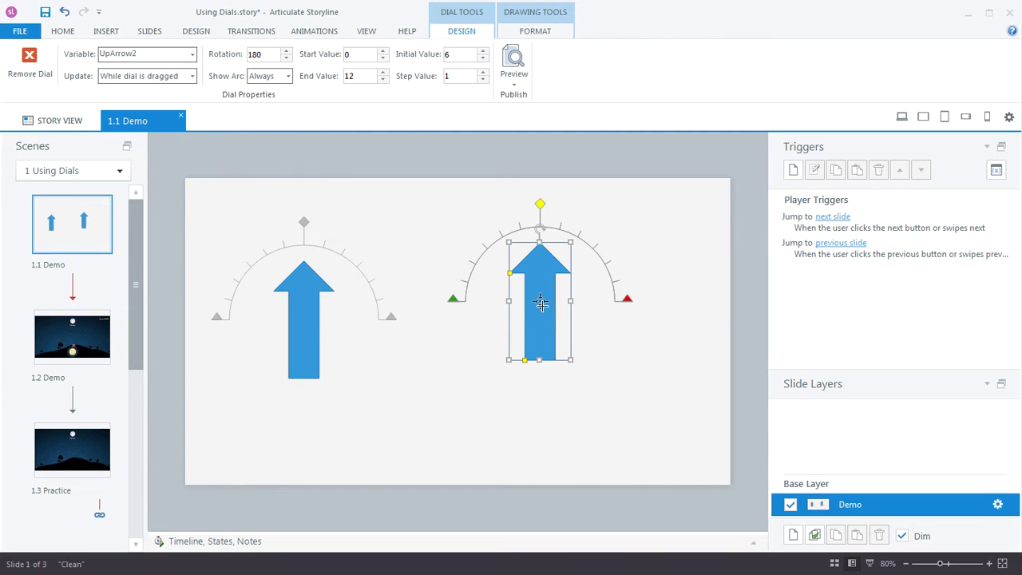
pyautogui.moveTo(541, 301); pyautogui.dragTo(539, 359)
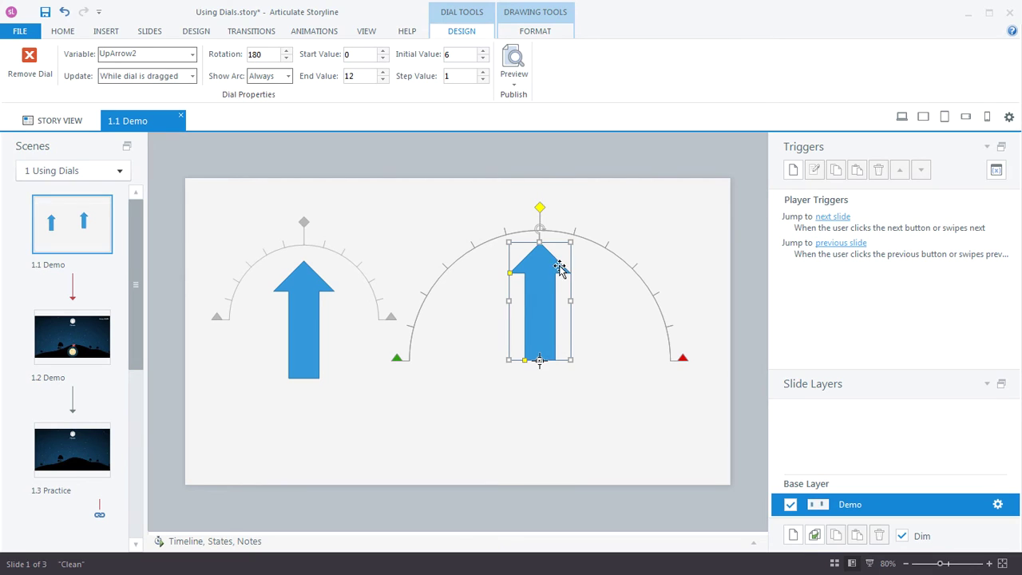
pyautogui.click(303, 331)
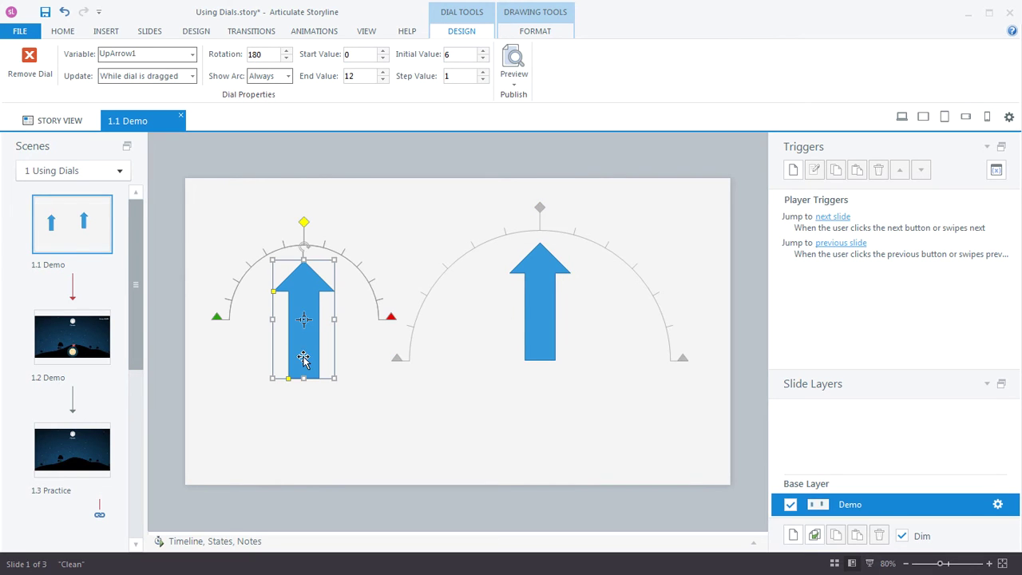
# - Preview this slide, rotate both arrow dials to compare their pivot points, and return to editing
pyautogui.click(514, 93)
pyautogui.click(547, 102)
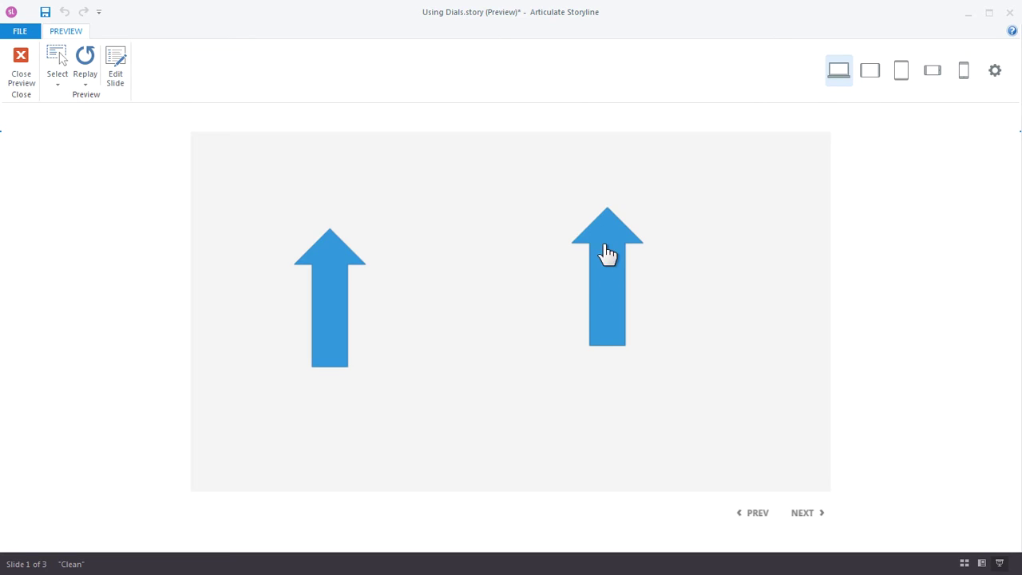
pyautogui.moveTo(607, 254); pyautogui.dragTo(543, 324)
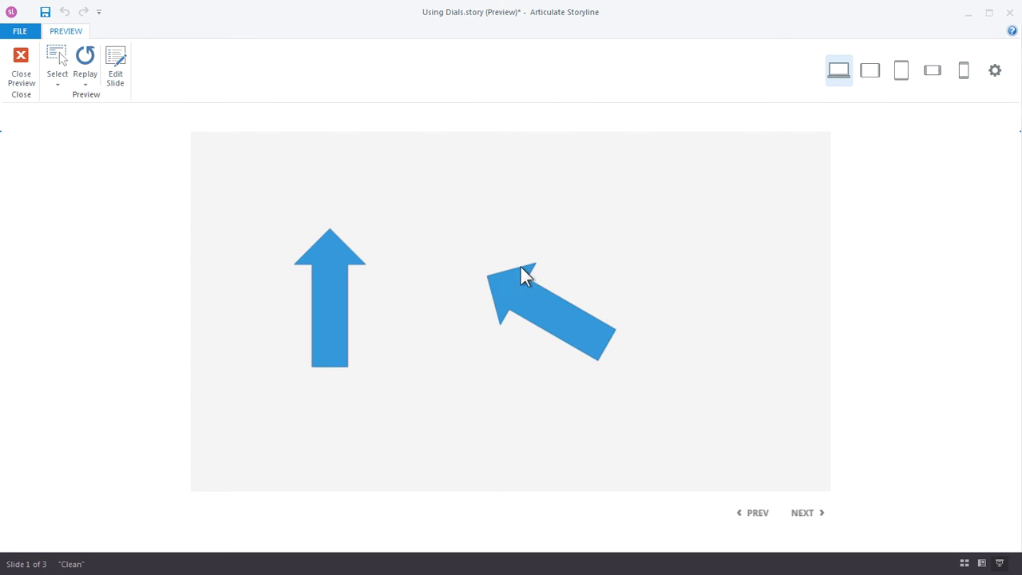
pyautogui.moveTo(522, 282); pyautogui.dragTo(687, 262)
pyautogui.moveTo(398, 271); pyautogui.dragTo(355, 228)
pyautogui.moveTo(673, 251); pyautogui.dragTo(612, 235)
pyautogui.click(21, 68)
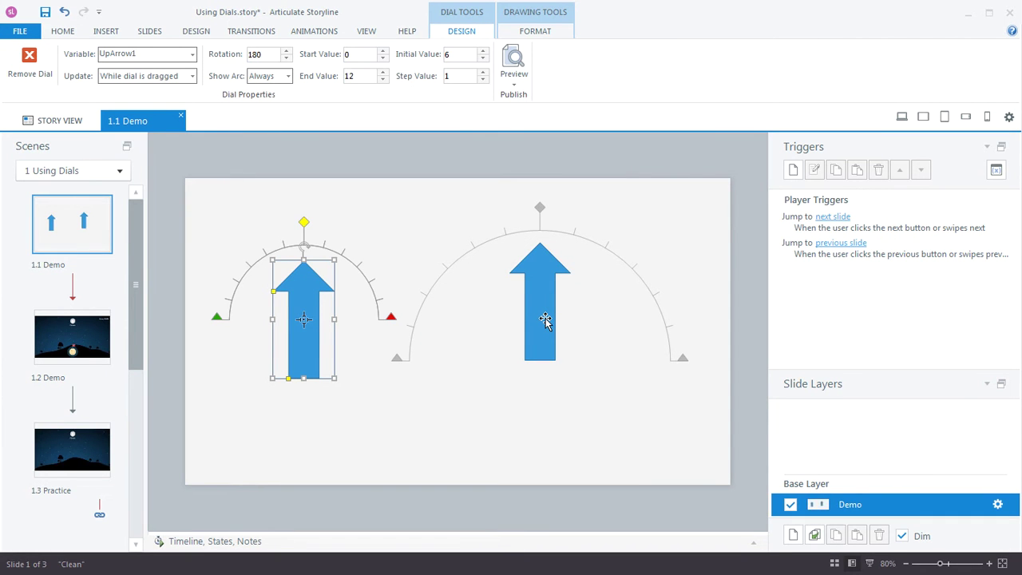
# - Open slide 1.2 Demo with the moon dial and preview only that slide
pyautogui.click(477, 376)
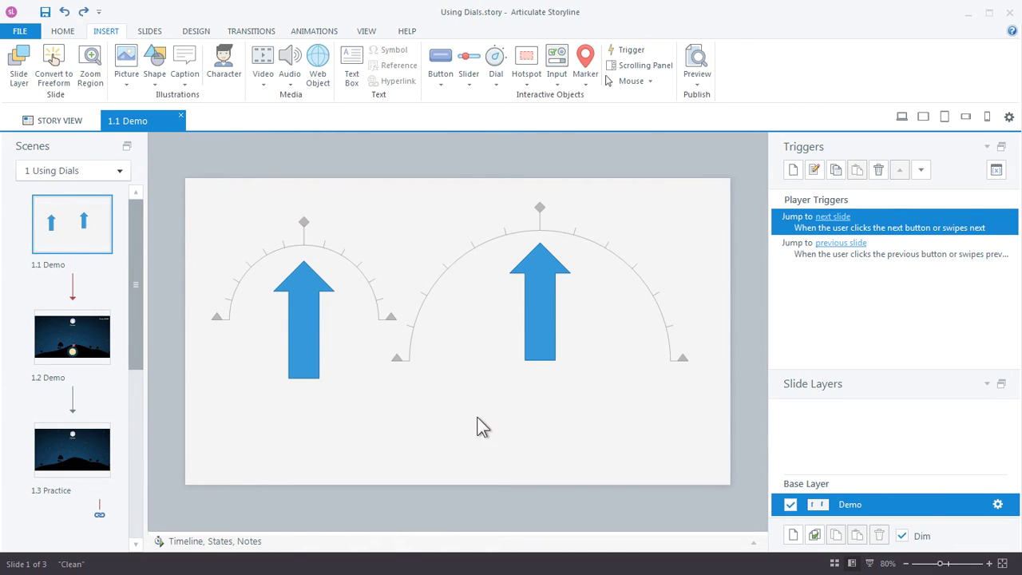
pyautogui.click(73, 343)
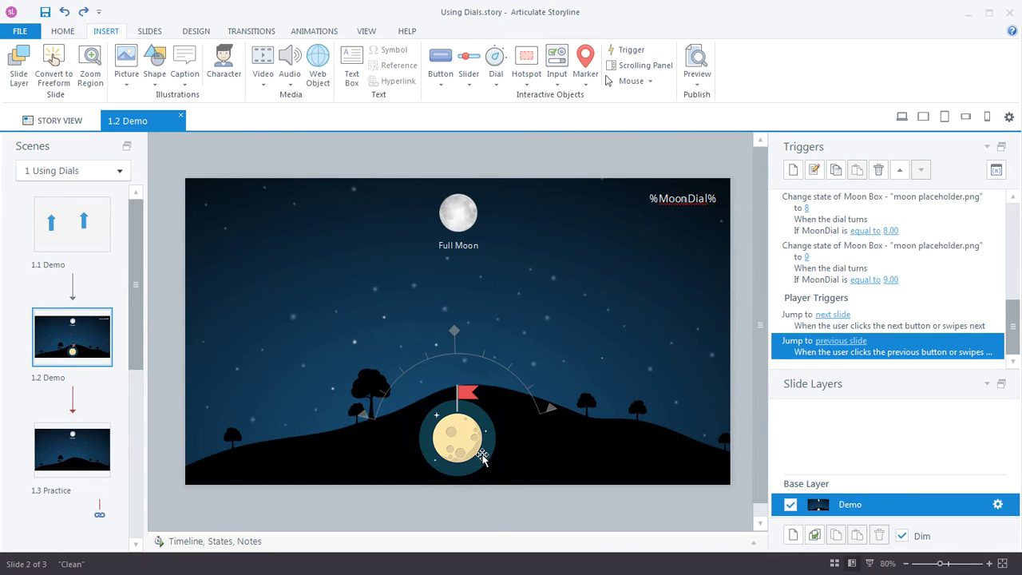
pyautogui.click(699, 80)
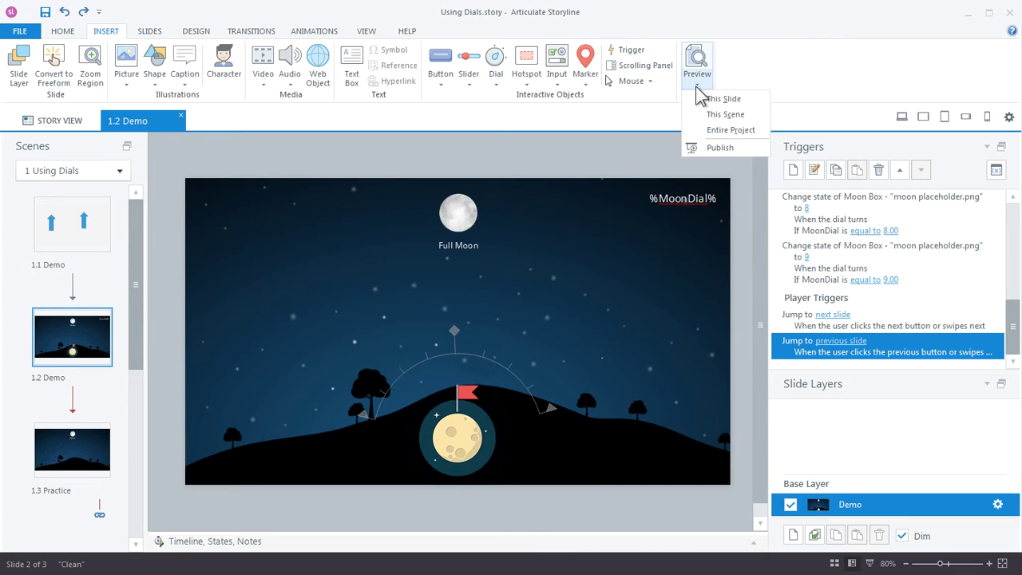
pyautogui.click(711, 98)
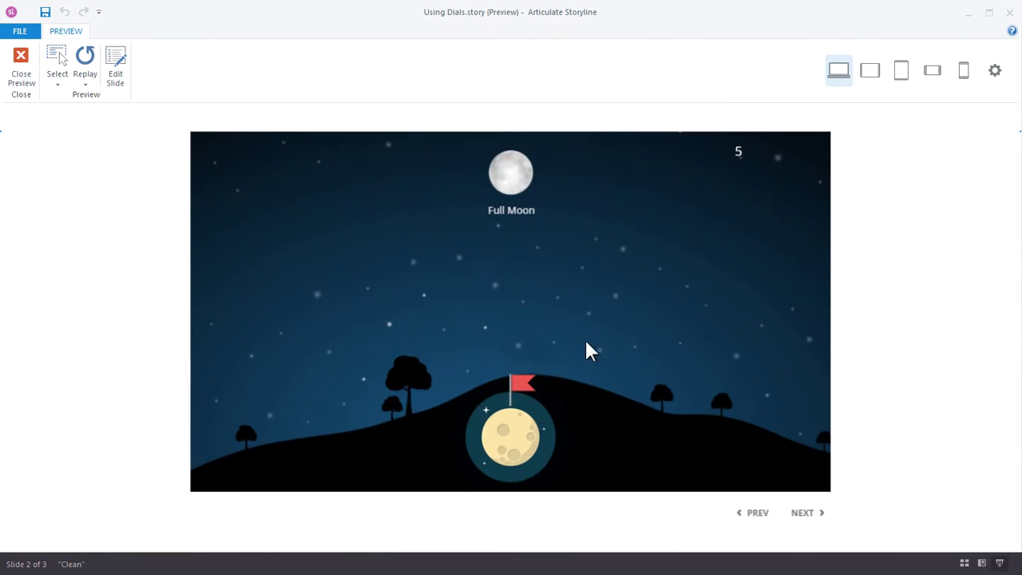
# - Rotate the moon dial in the preview to change the moon phase, close the preview and open slide 1.3 Practice
pyautogui.moveTo(534, 390); pyautogui.dragTo(539, 413)
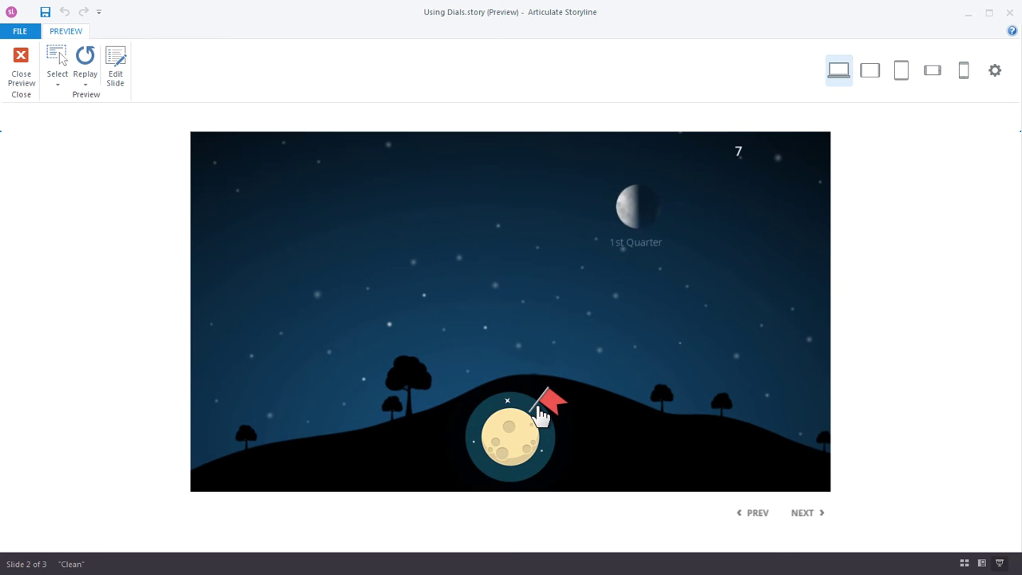
pyautogui.click(21, 65)
pyautogui.click(72, 450)
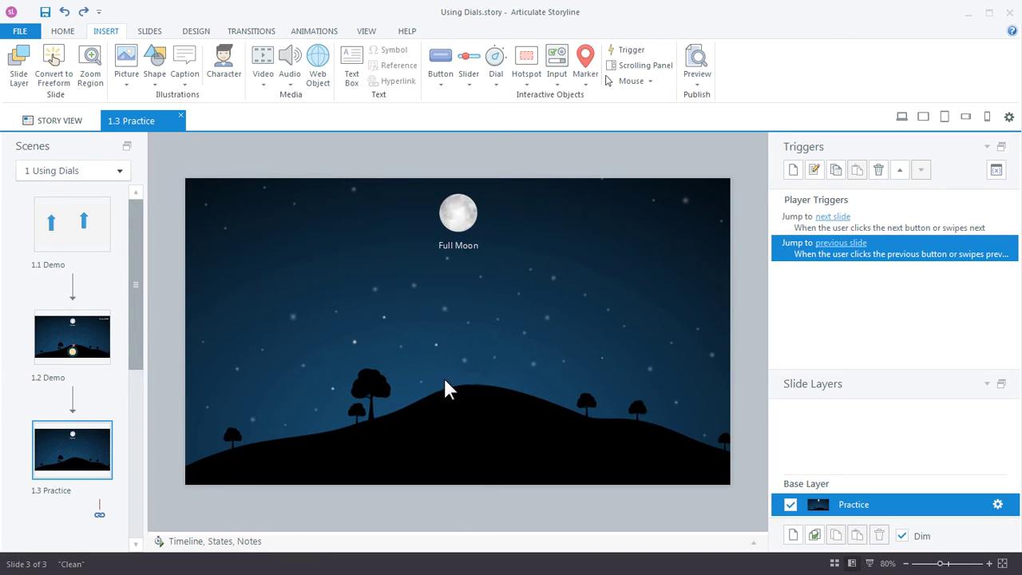
# - Examine the numbered moon-phase states of the full moon picture on the Practice slide
pyautogui.click(459, 214)
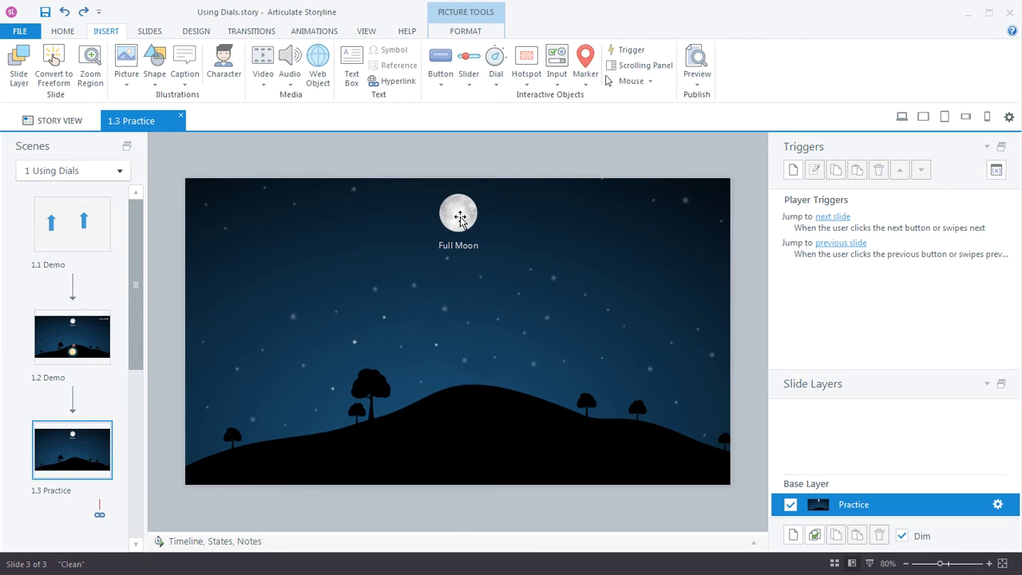
pyautogui.click(200, 542)
pyautogui.click(242, 411)
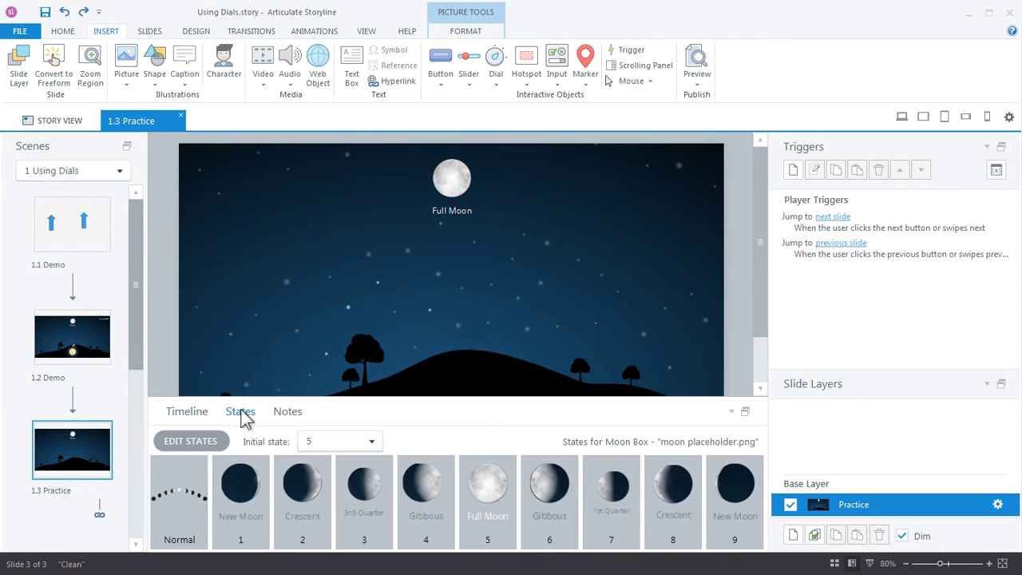
pyautogui.moveTo(276, 397); pyautogui.dragTo(275, 424)
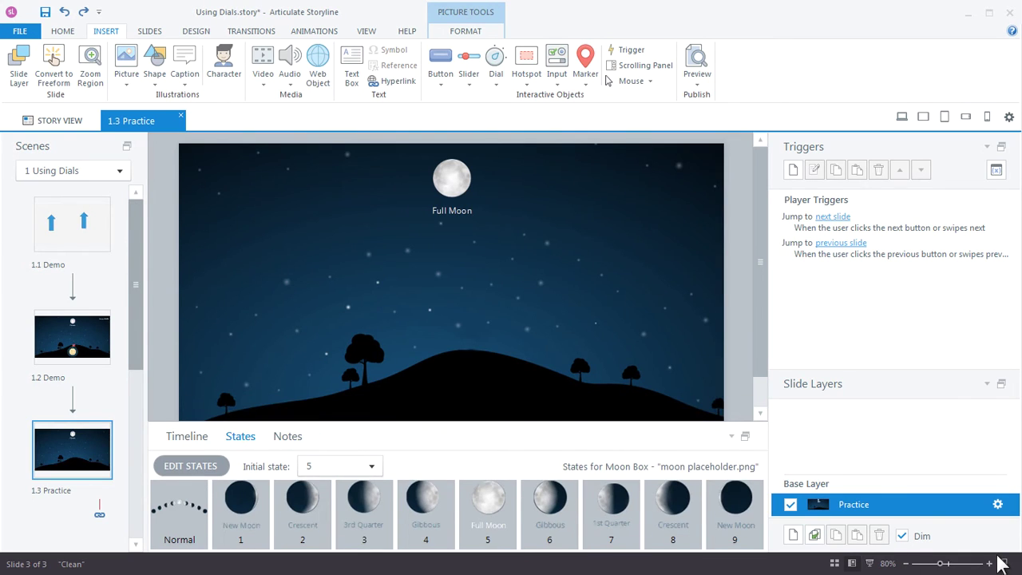
pyautogui.click(240, 511)
pyautogui.click(179, 511)
pyautogui.click(194, 438)
pyautogui.click(729, 438)
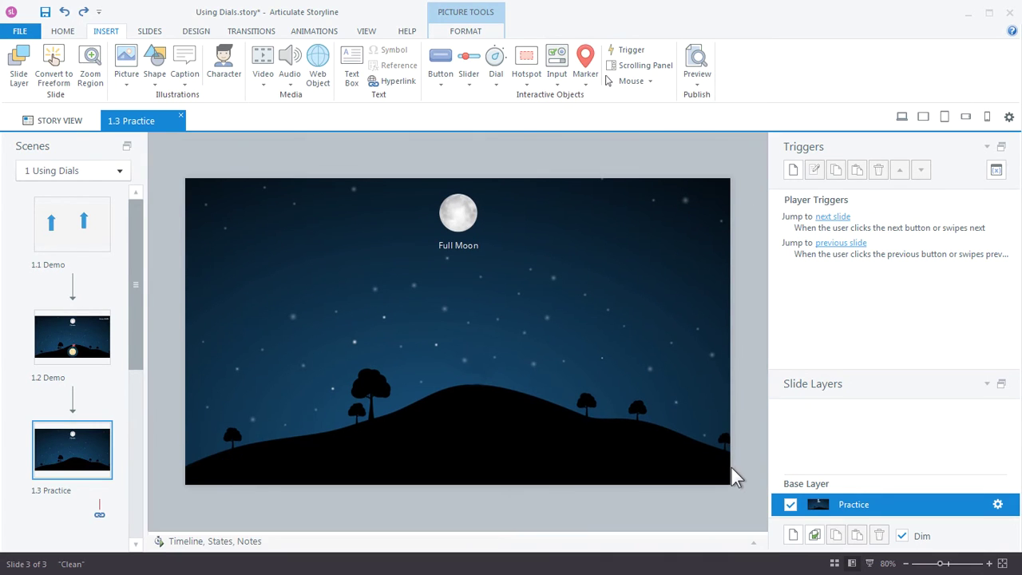
# - Insert the Moon-Flag picture from the Images folder and move it onto the black hill below the full moon
pyautogui.moveTo(382, 364); pyautogui.dragTo(523, 441)
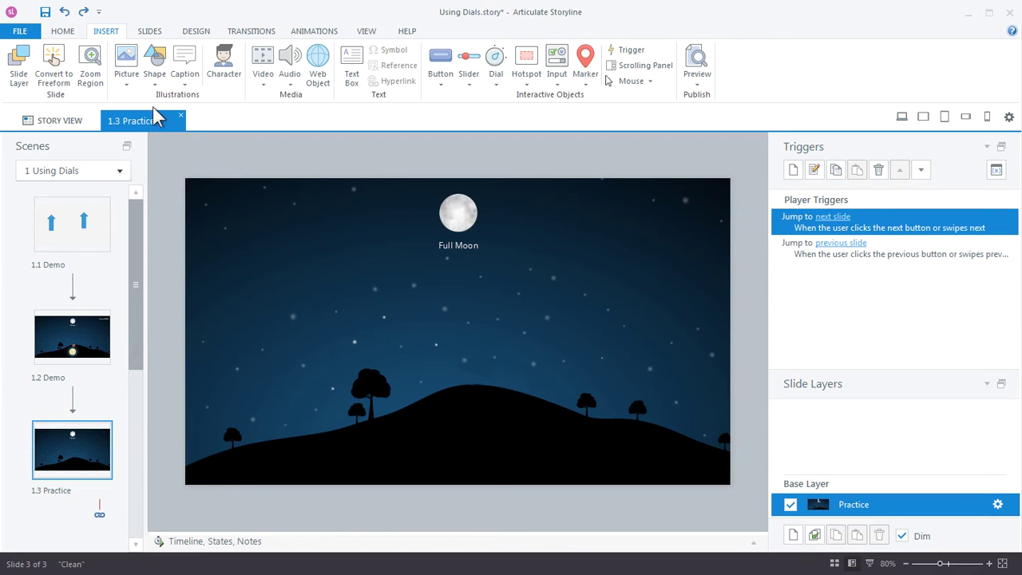
pyautogui.click(126, 62)
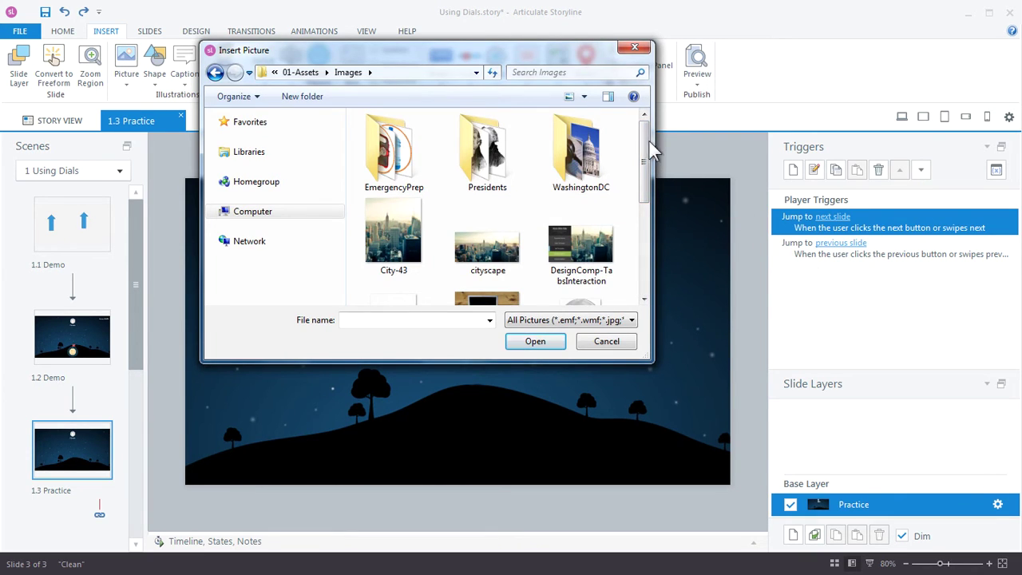
pyautogui.moveTo(648, 144); pyautogui.dragTo(648, 221)
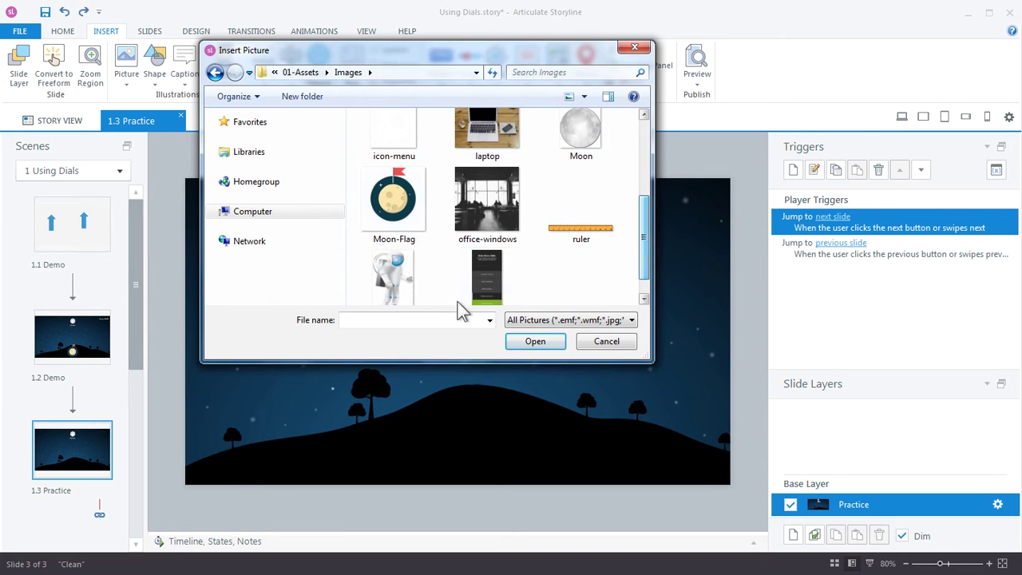
pyautogui.doubleClick(395, 201)
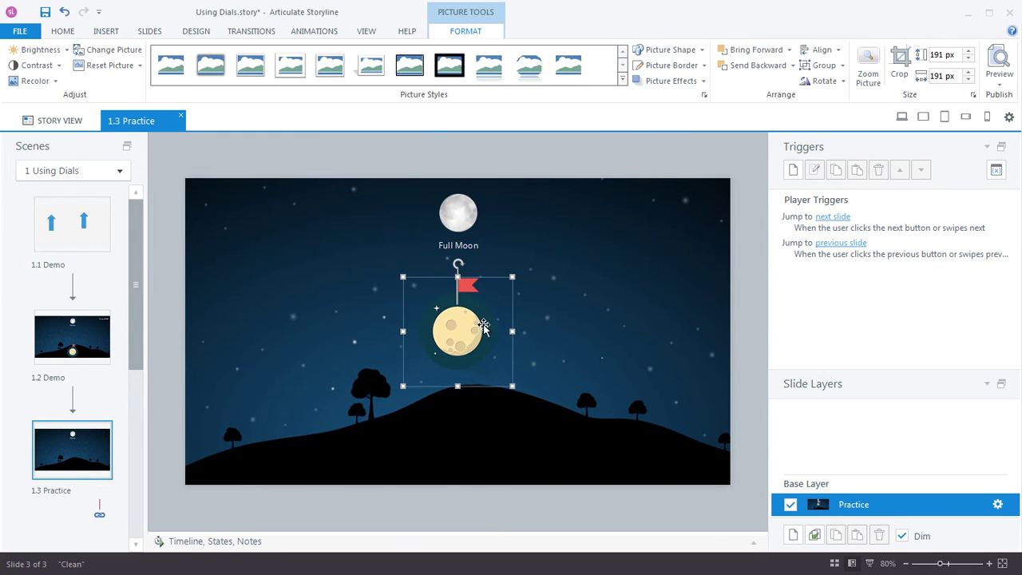
pyautogui.moveTo(480, 323); pyautogui.dragTo(493, 423)
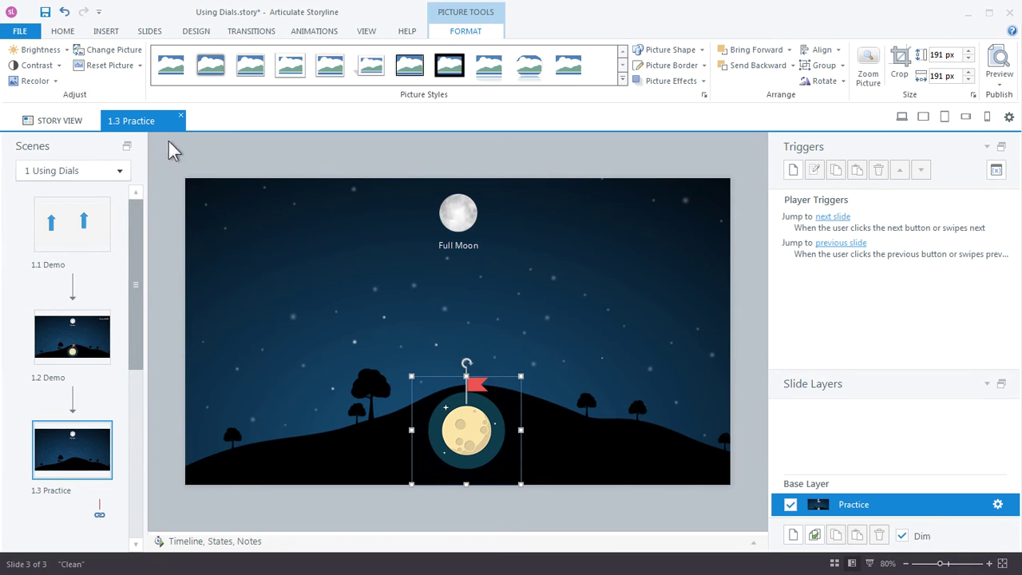
# - Convert the Moon-Flag picture to a dial
pyautogui.click(105, 31)
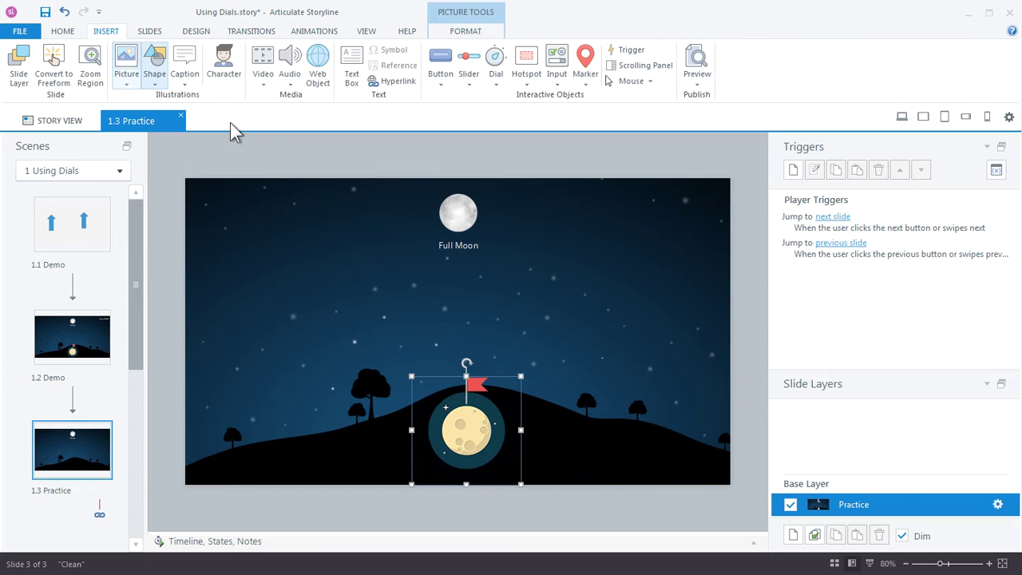
pyautogui.click(496, 80)
pyautogui.click(566, 225)
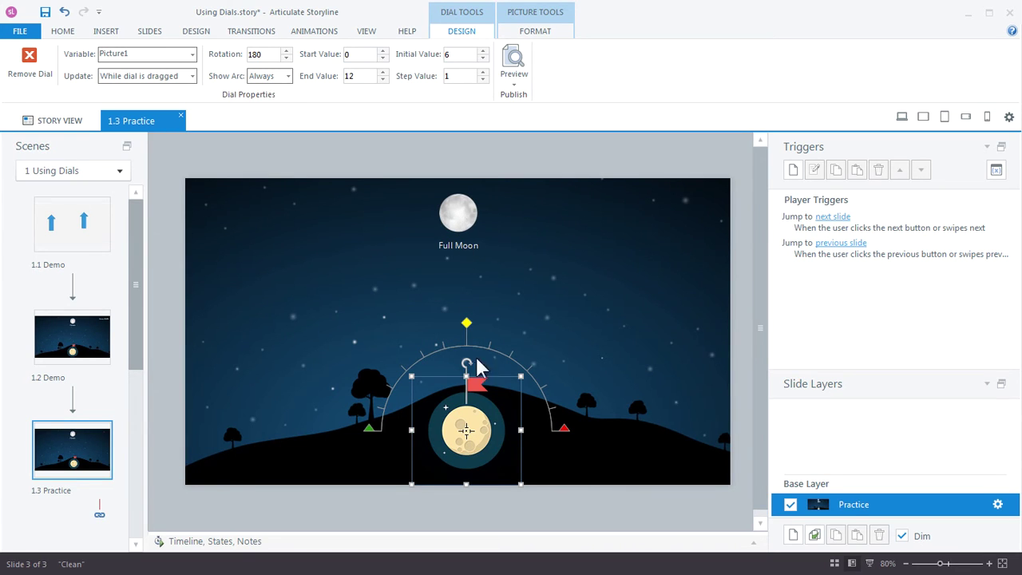
# - Nudge the moon-flag dial slightly left and up, and center it horizontally on the slide
pyautogui.moveTo(489, 424); pyautogui.dragTo(483, 424)
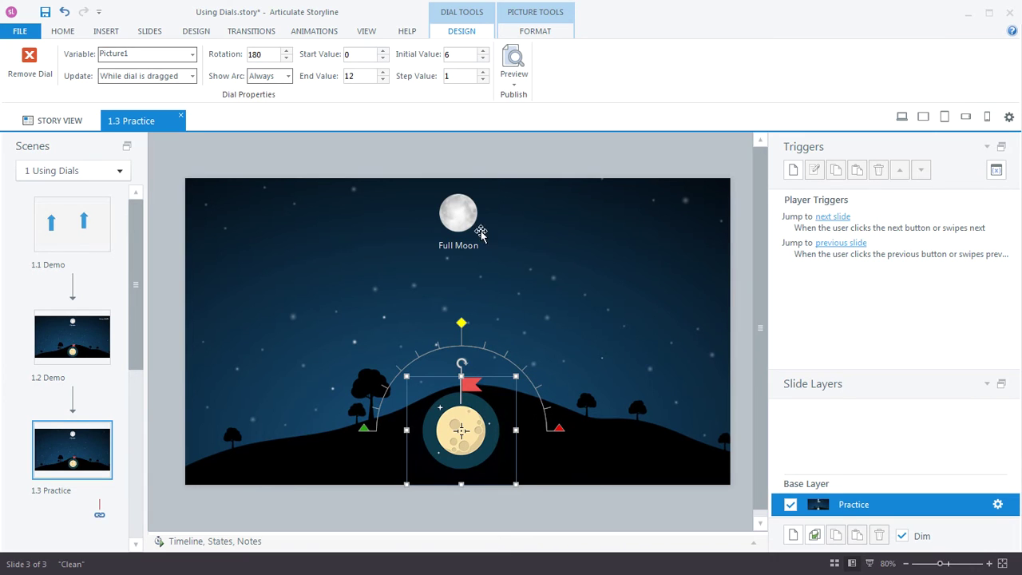
pyautogui.moveTo(475, 450); pyautogui.dragTo(476, 448)
pyautogui.click(477, 448)
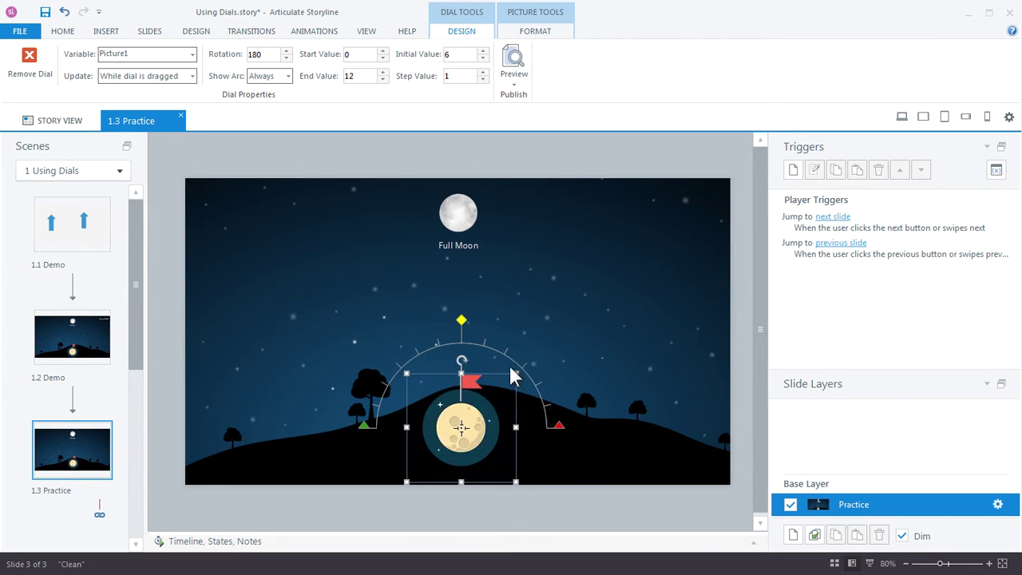
pyautogui.click(547, 34)
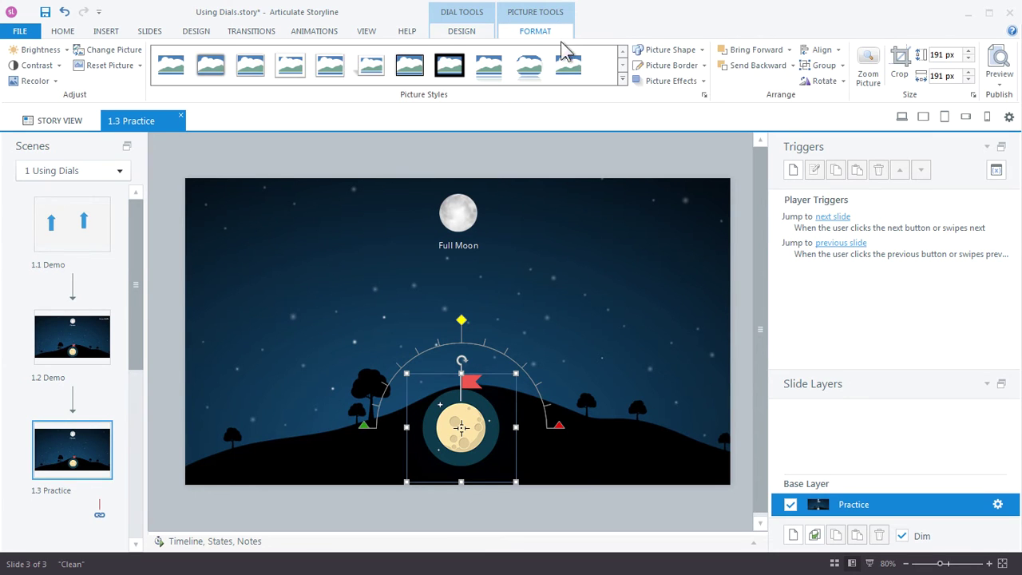
pyautogui.click(819, 50)
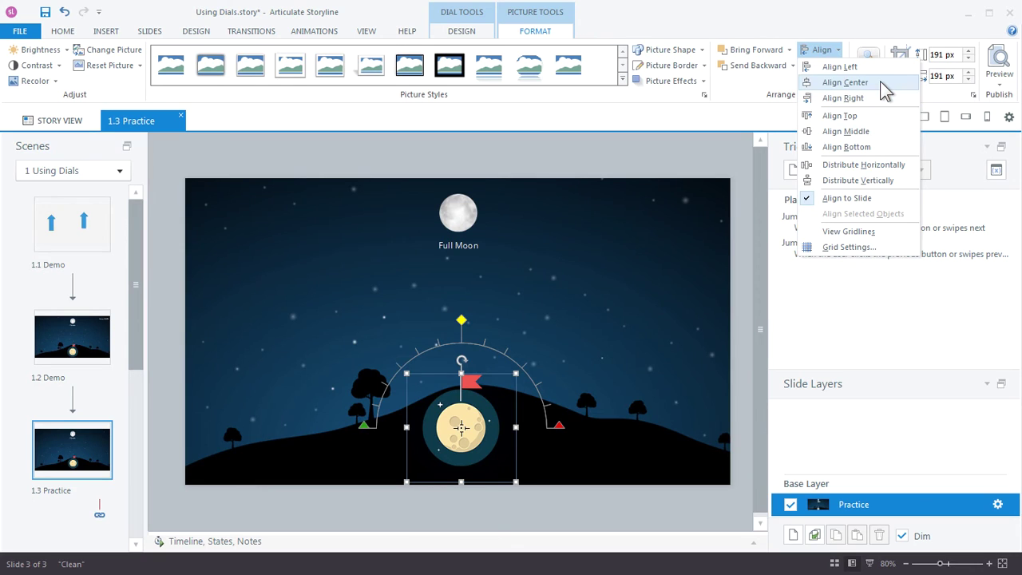
pyautogui.click(845, 83)
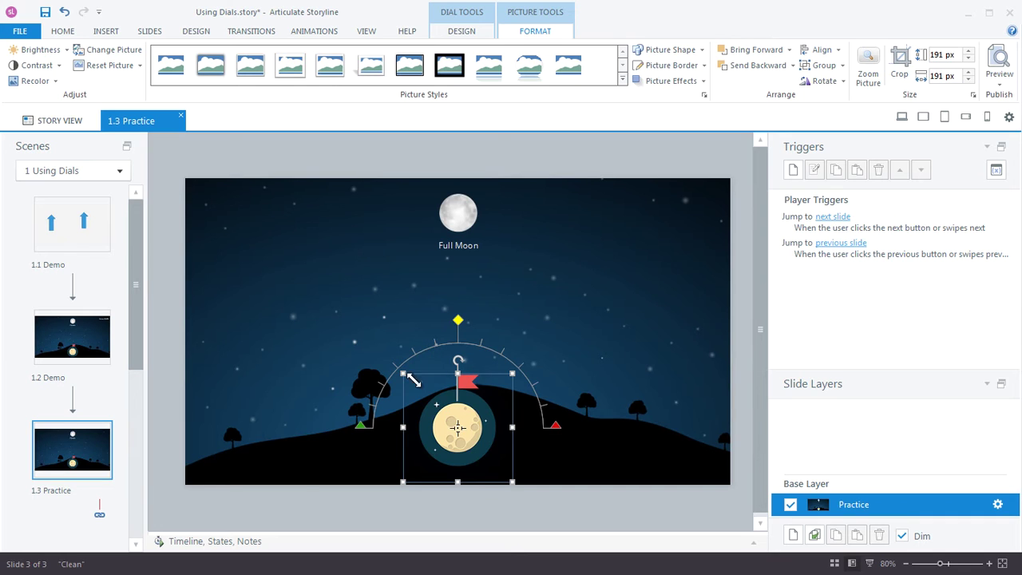
# - Check the full moon picture's numbered states and set the moon-flag dial's end value to 9
pyautogui.click(459, 223)
pyautogui.click(222, 543)
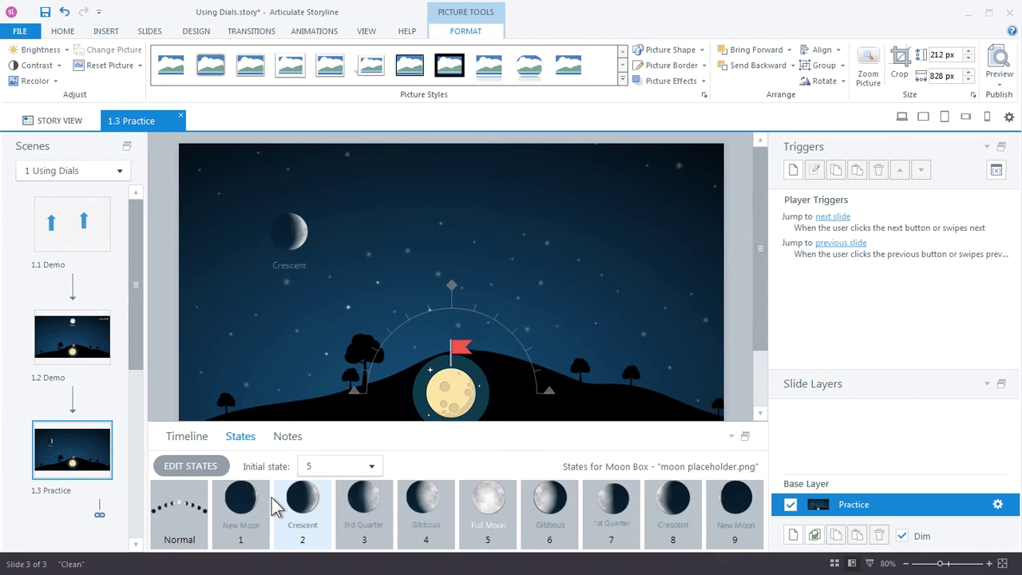
pyautogui.click(732, 436)
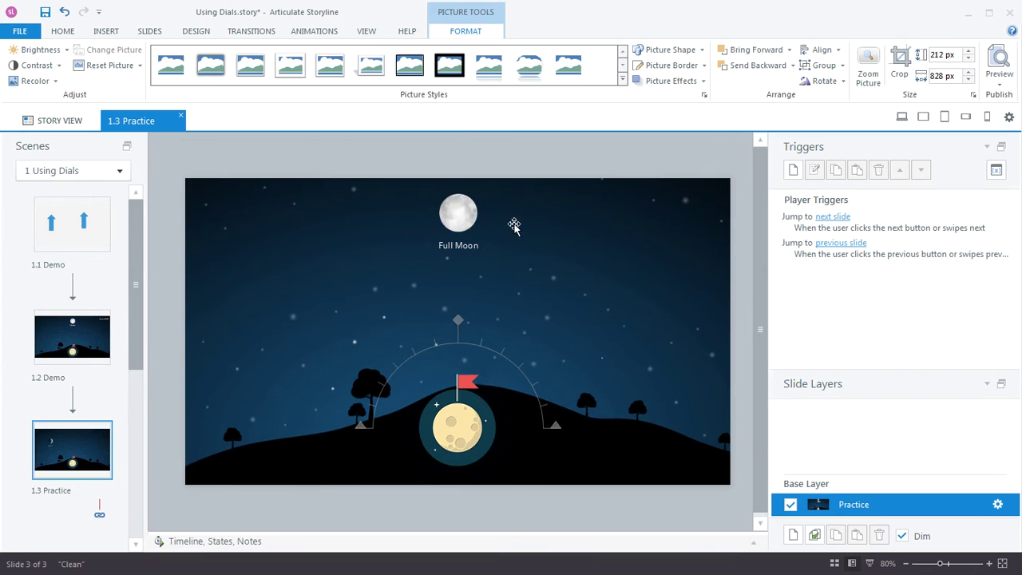
pyautogui.click(480, 415)
pyautogui.click(461, 31)
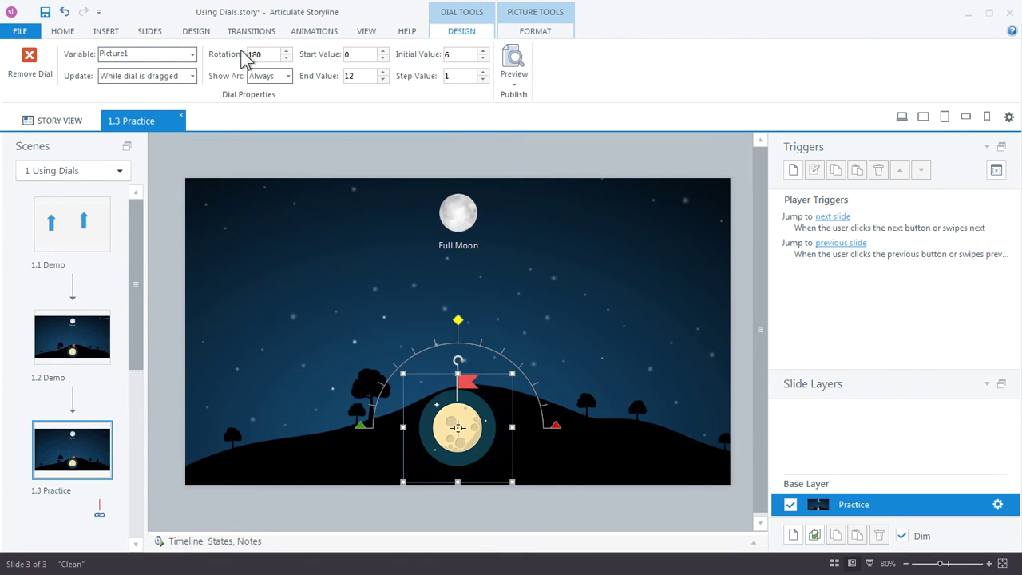
pyautogui.click(354, 54)
pyautogui.click(361, 76)
pyautogui.moveTo(361, 76); pyautogui.dragTo(336, 73)
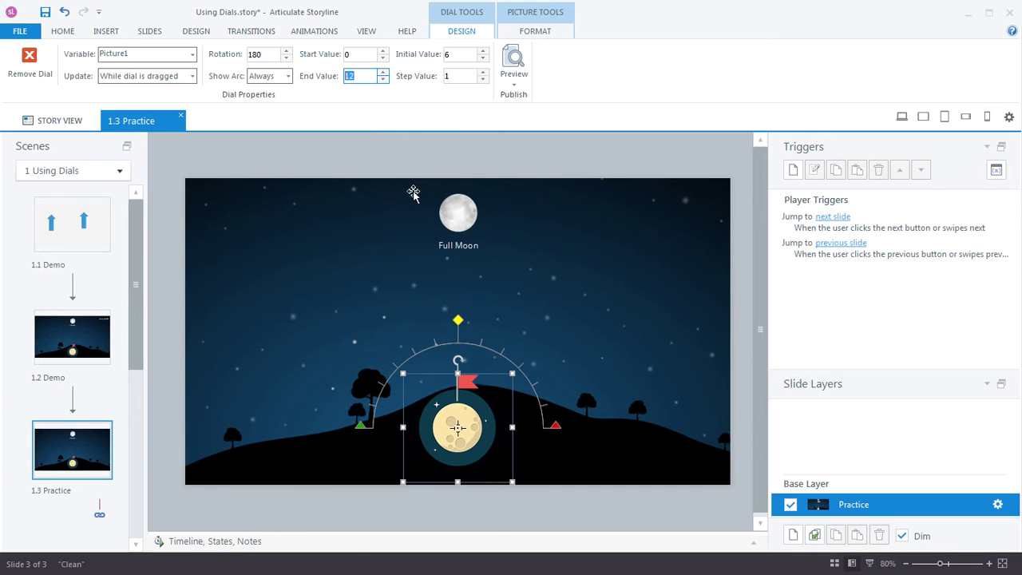
pyautogui.write('9')
# - Set the moon-flag dial's start value to 1 and rotate its initial-value marker to 5 at the middle of the arc
pyautogui.click(351, 54)
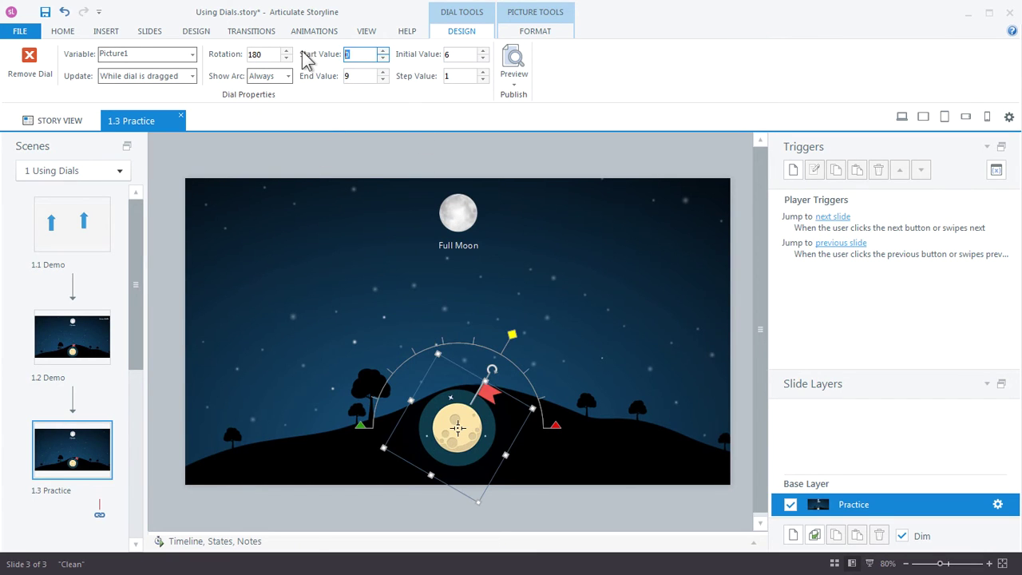
pyautogui.write('1')
pyautogui.press('Tab')
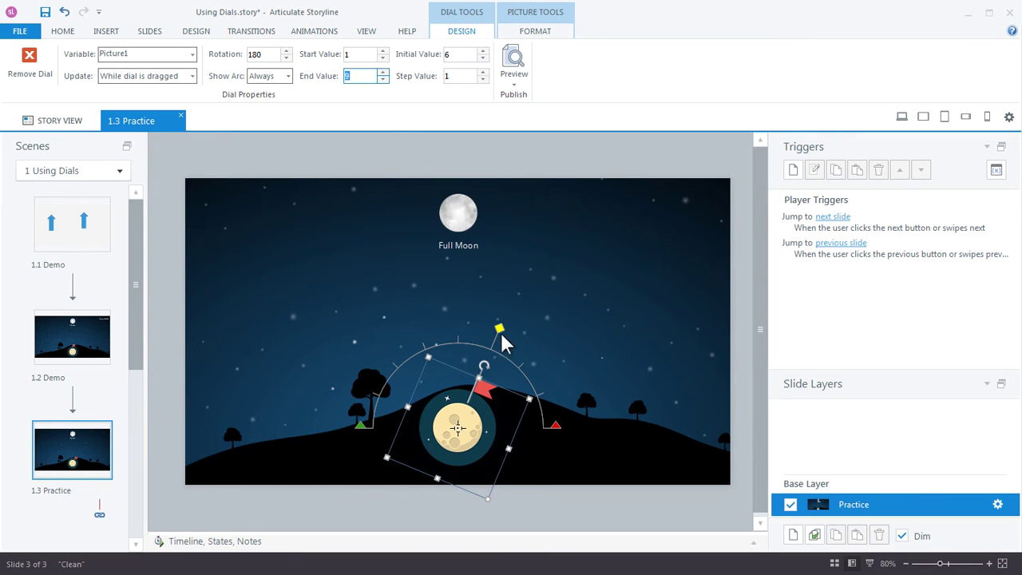
pyautogui.write('9')
pyautogui.doubleClick(361, 55)
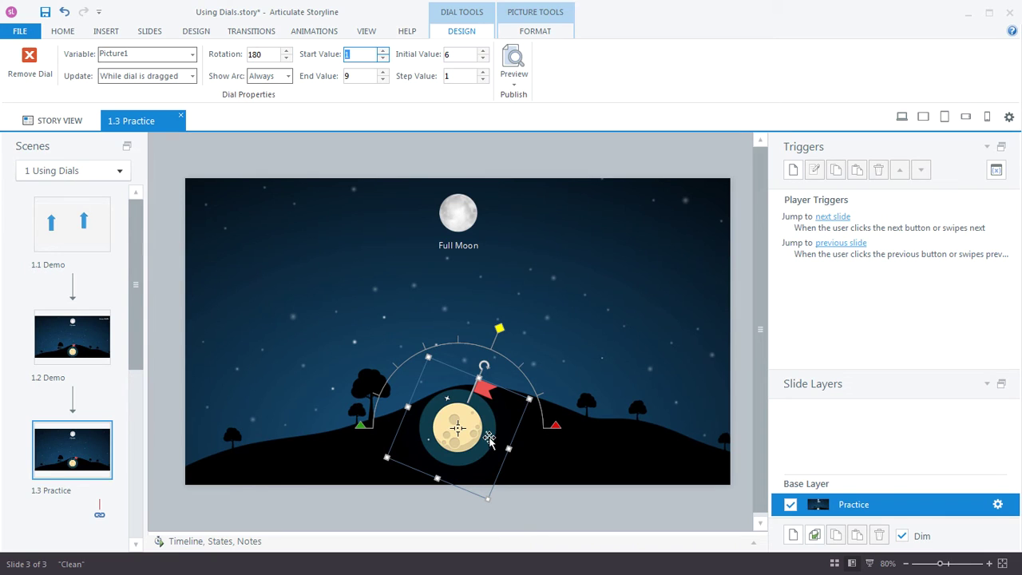
pyautogui.click(498, 400)
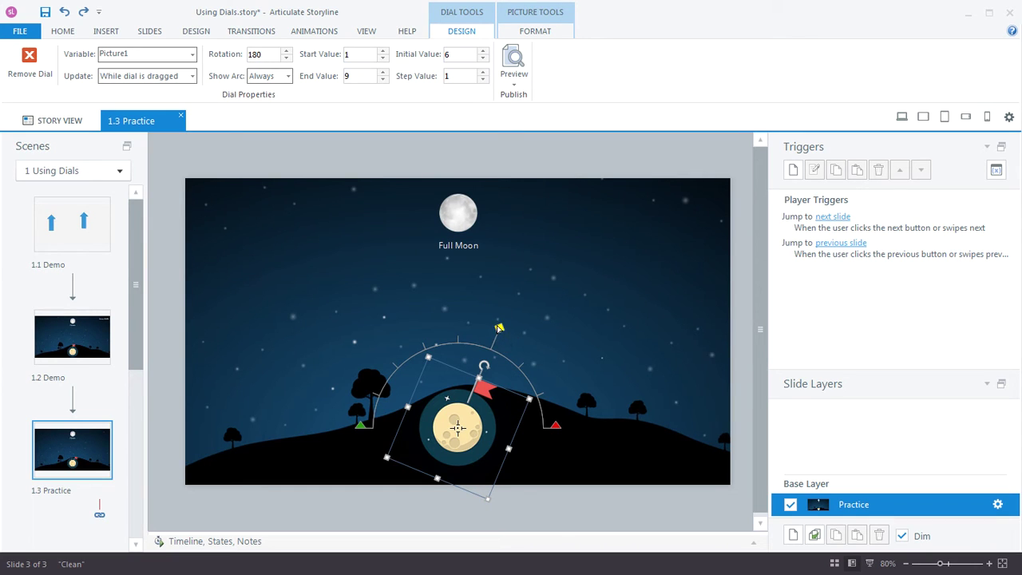
pyautogui.moveTo(499, 328); pyautogui.dragTo(468, 321)
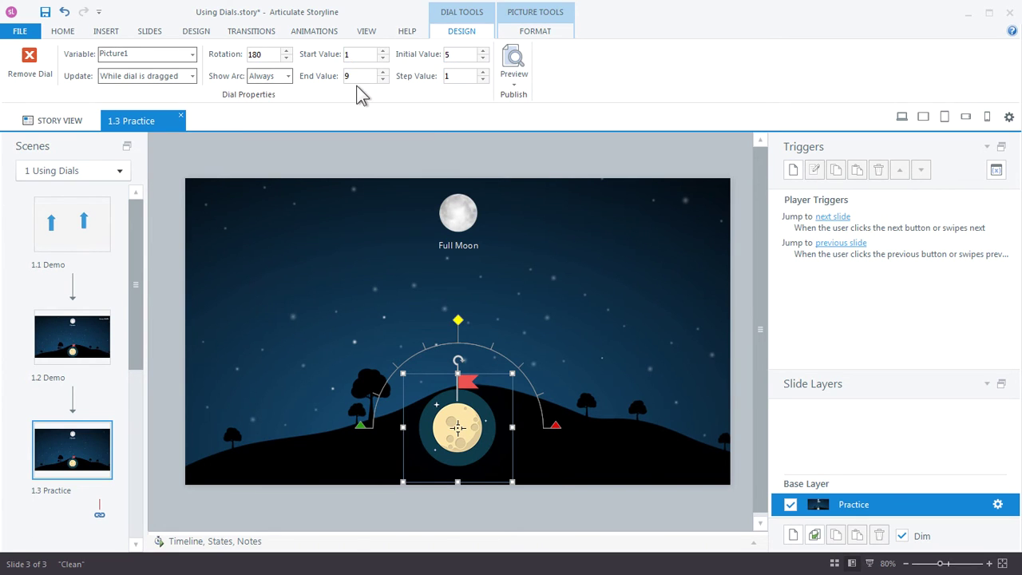
# - Review the full moon picture's states and the slide's timeline objects, and check the moon-flag dial's properties
pyautogui.click(463, 211)
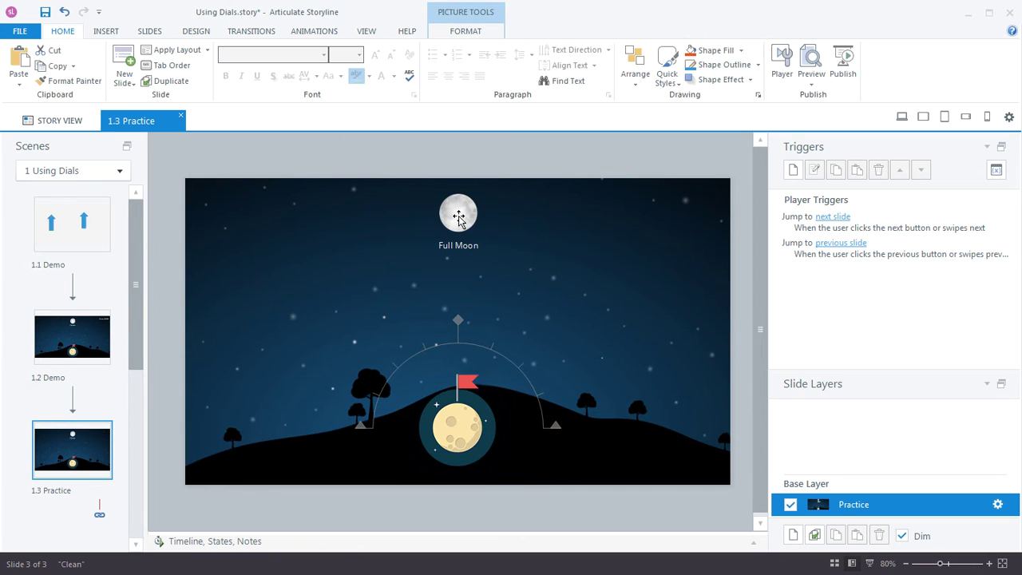
pyautogui.click(223, 543)
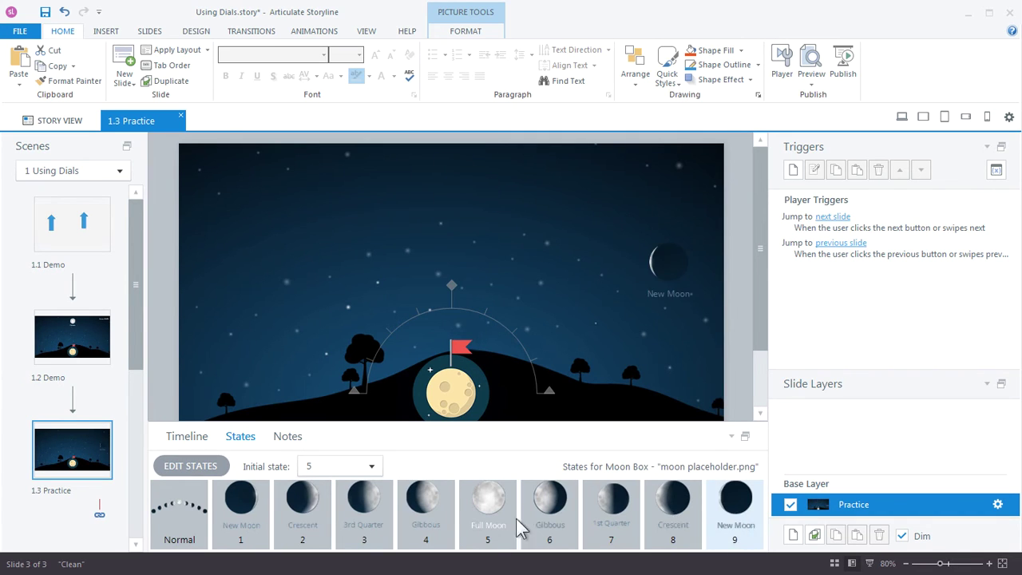
pyautogui.click(179, 439)
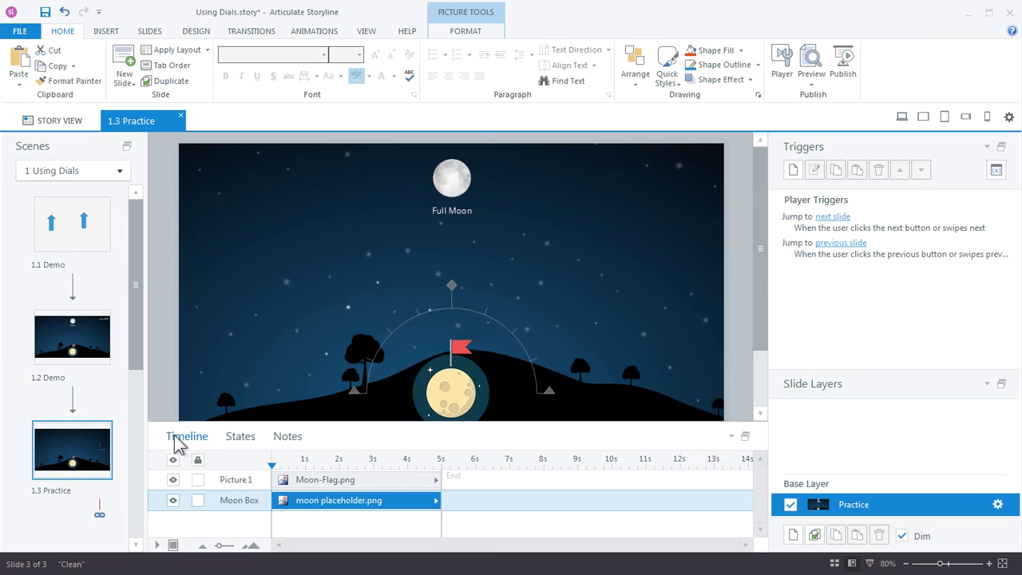
pyautogui.click(729, 437)
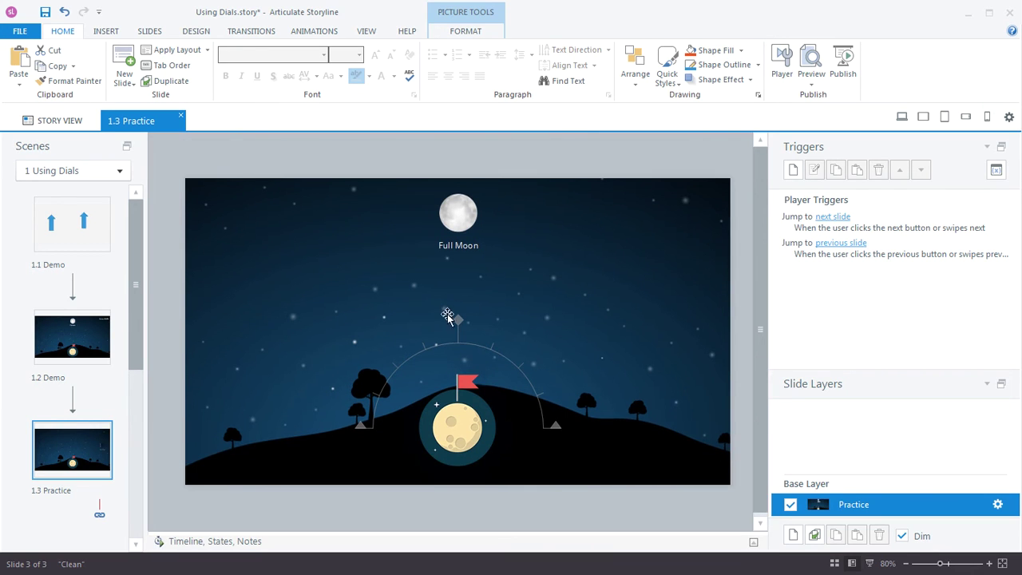
pyautogui.click(459, 344)
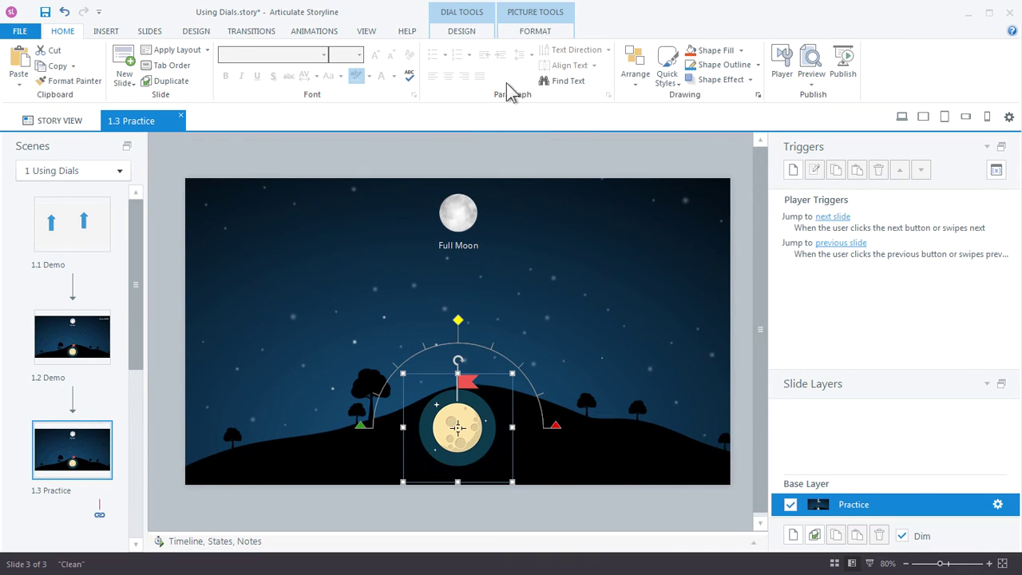
pyautogui.click(462, 32)
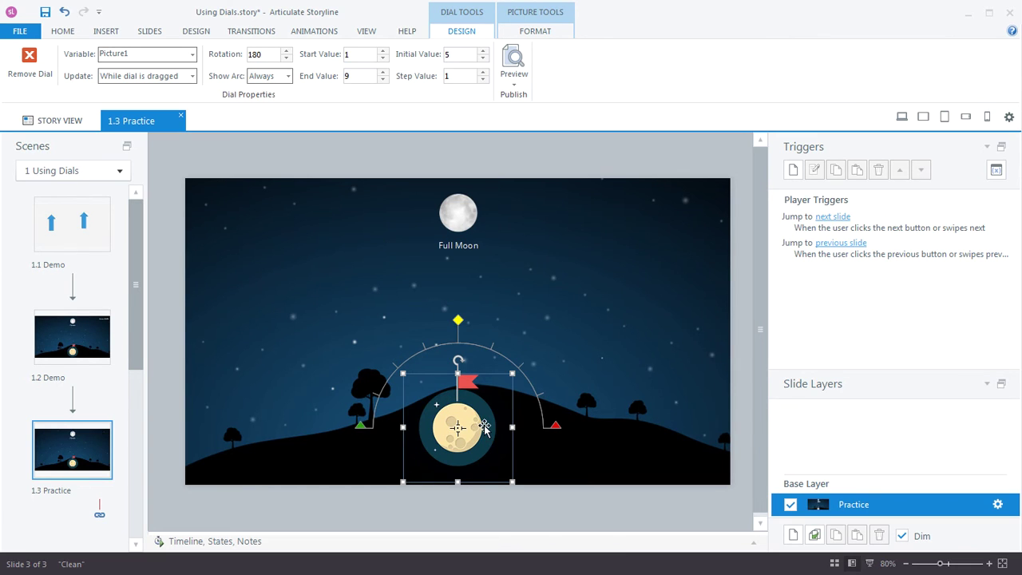
# - Start a new trigger for the moon-flag dial that changes the state of Moon Box to 1
pyautogui.click(793, 171)
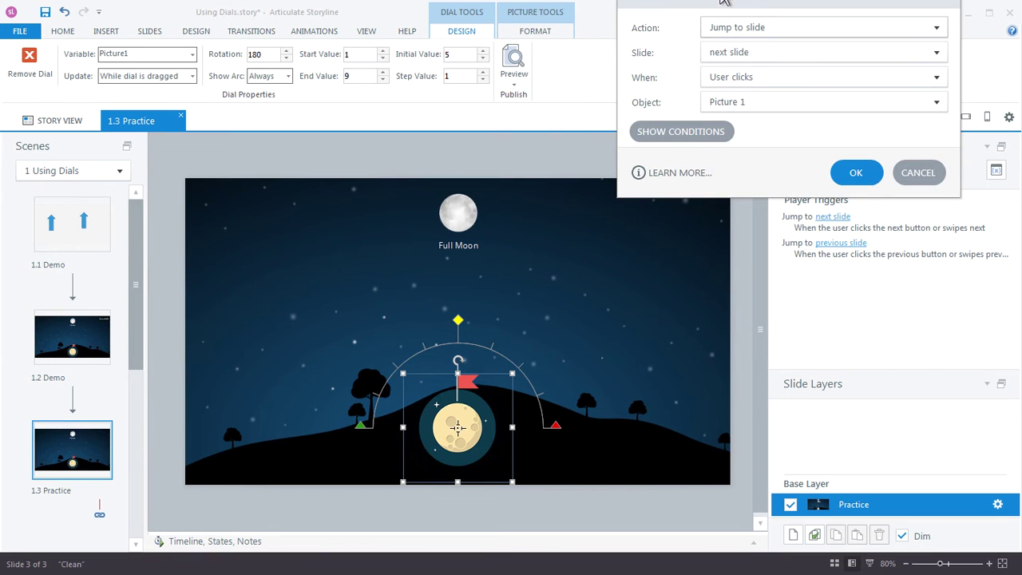
pyautogui.moveTo(732, 5); pyautogui.dragTo(731, 48)
pyautogui.click(757, 80)
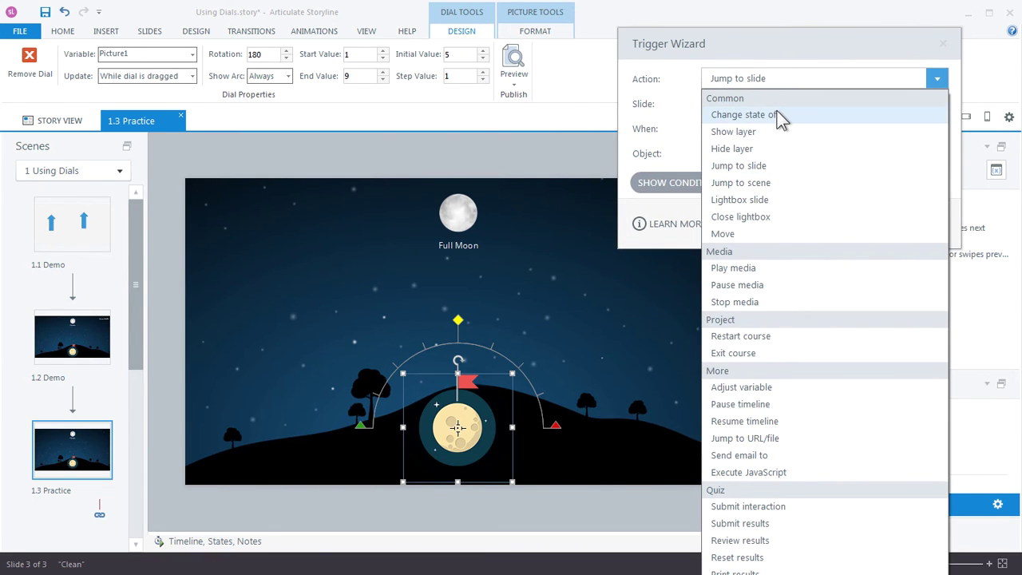
pyautogui.click(775, 116)
pyautogui.click(754, 105)
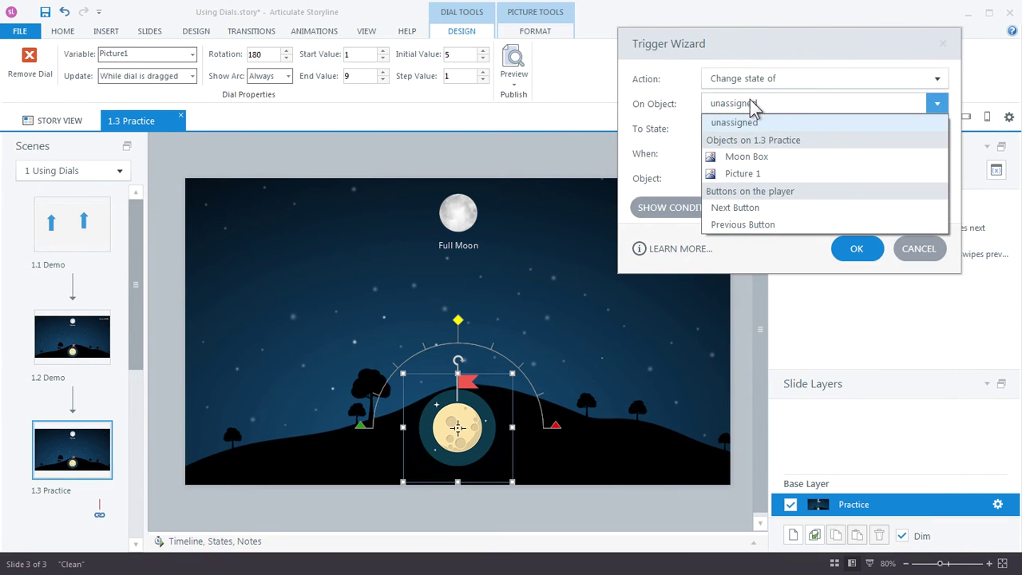
pyautogui.click(768, 158)
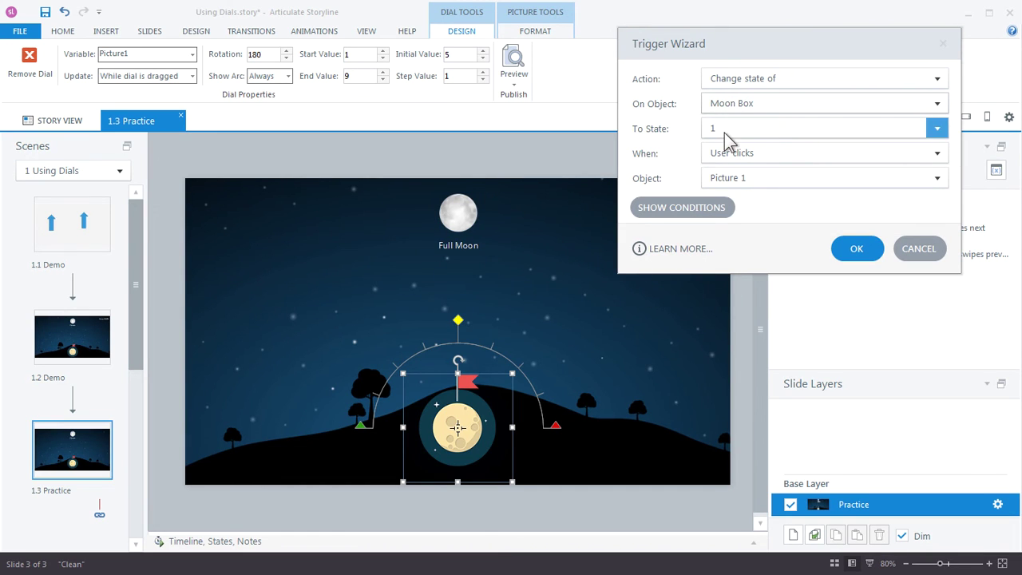
# - Make the trigger fire when the Picture 1 dial turns and its value is equal to 1, and save it
pyautogui.click(741, 156)
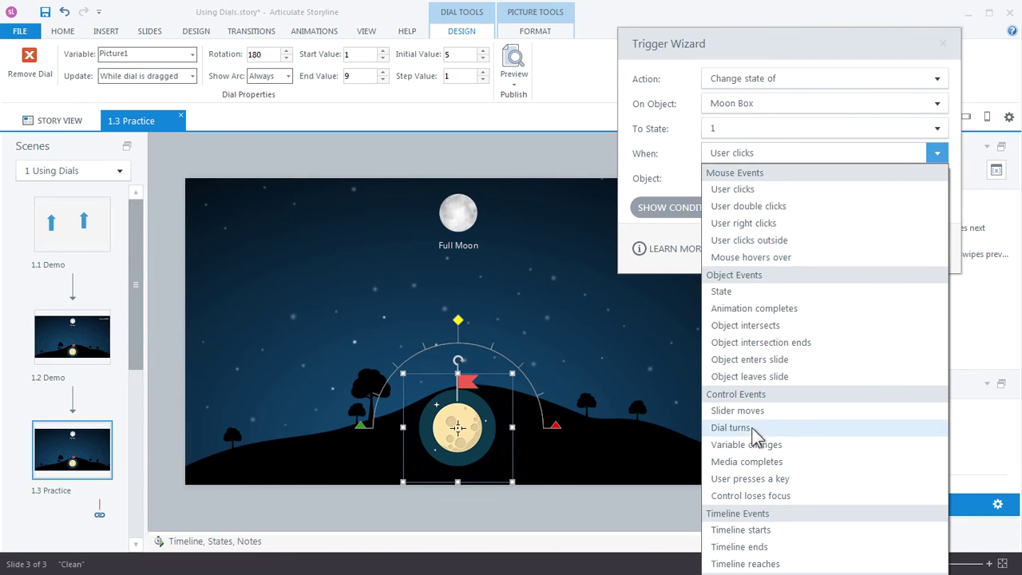
pyautogui.click(752, 428)
pyautogui.click(736, 182)
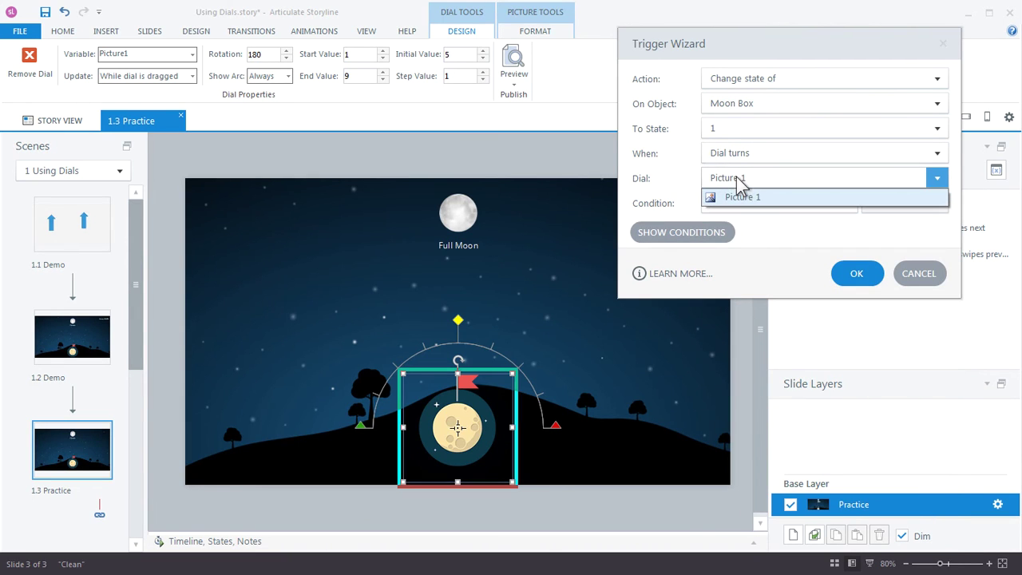
pyautogui.click(733, 194)
pyautogui.click(768, 205)
pyautogui.click(761, 301)
pyautogui.click(871, 204)
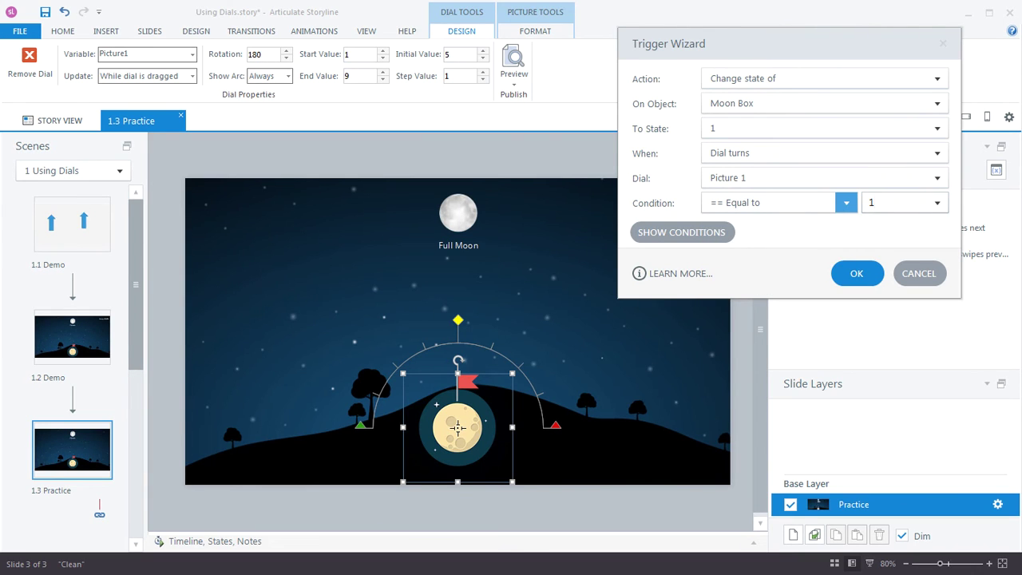
pyautogui.write('1')
pyautogui.click(860, 283)
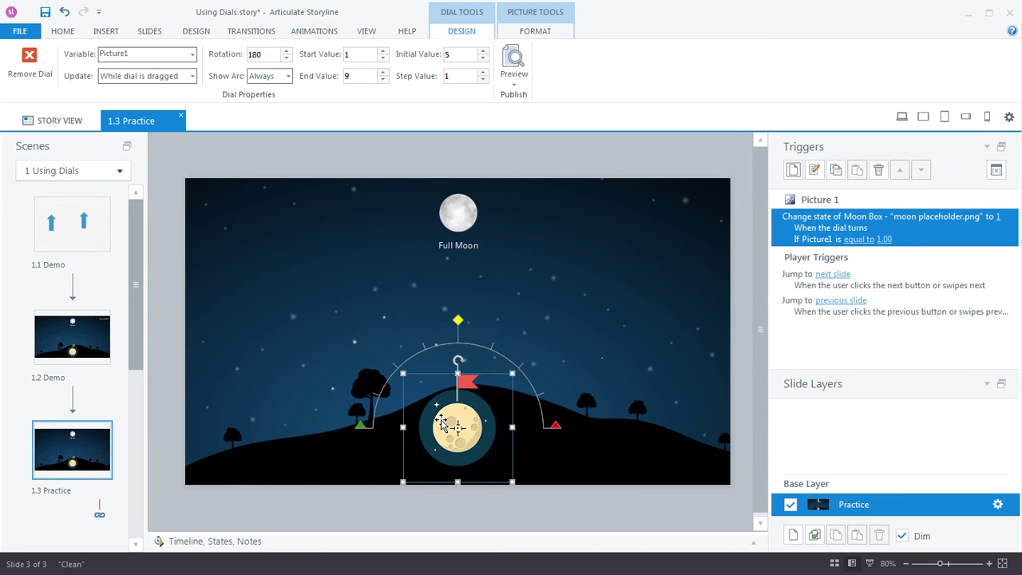
# - Duplicate the Moon Box trigger and set the copy to state 2 when the dial value is equal to 2
pyautogui.rightClick(906, 218)
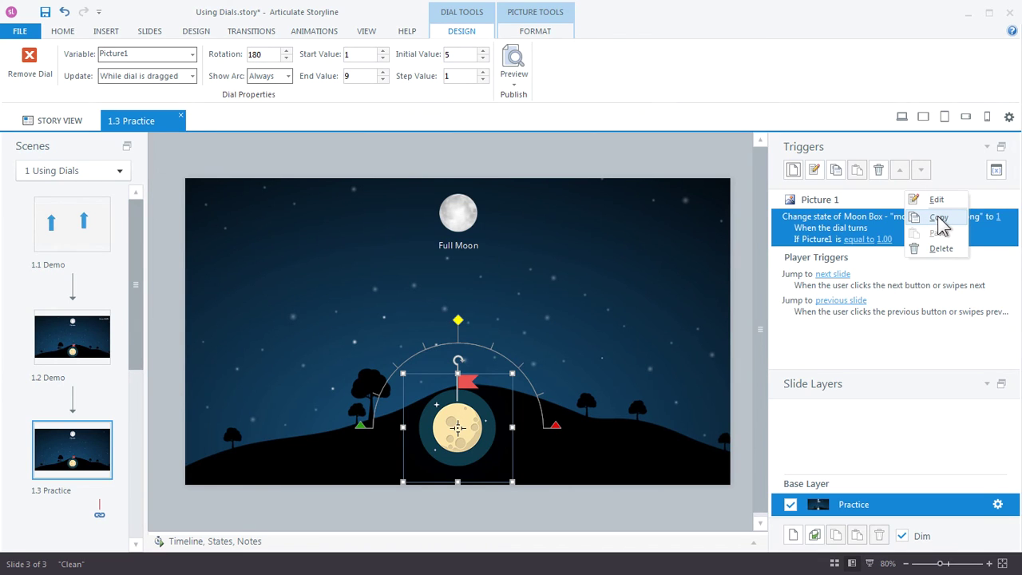
pyautogui.click(939, 219)
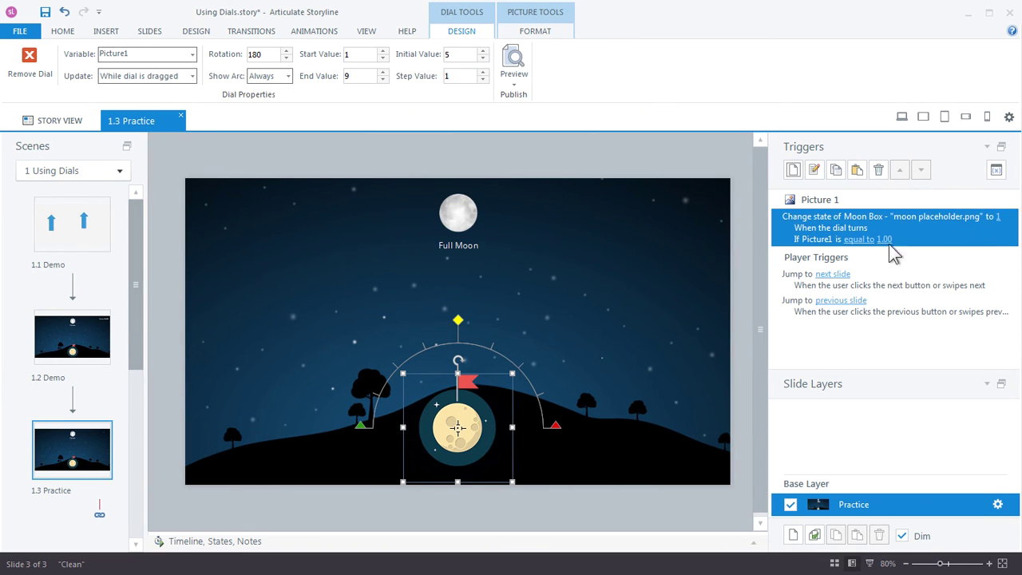
pyautogui.click(857, 170)
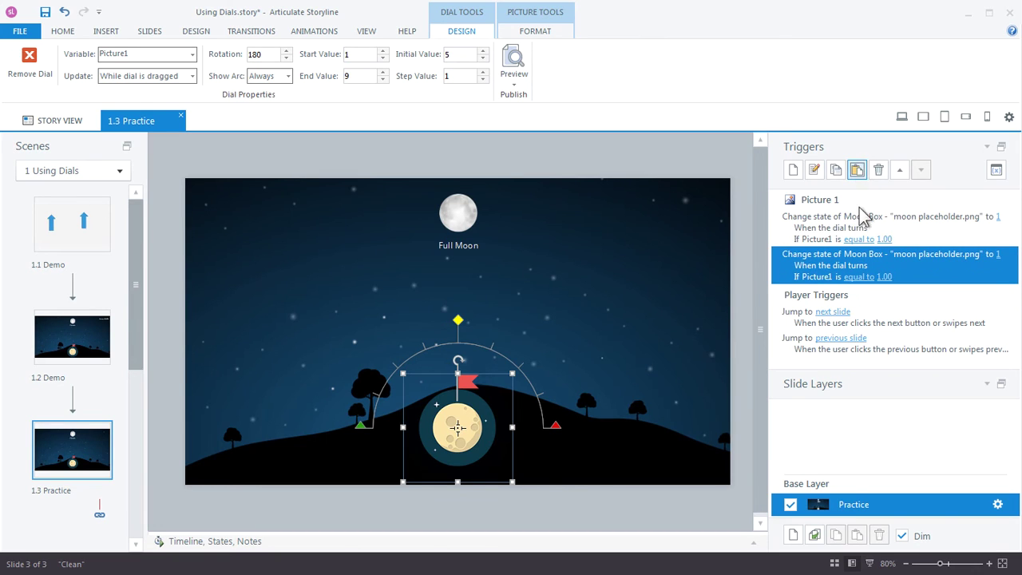
pyautogui.click(998, 260)
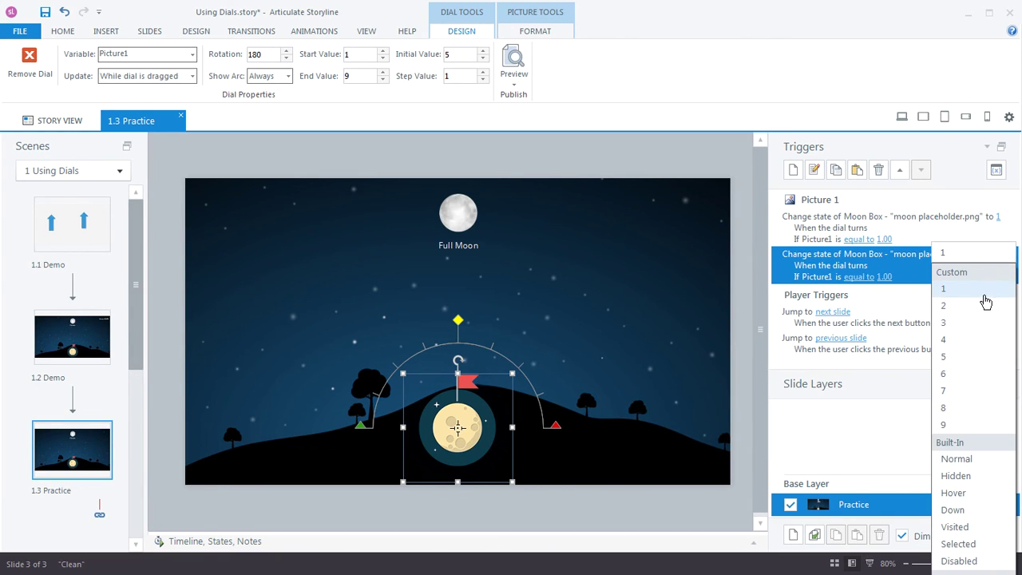
pyautogui.click(983, 304)
pyautogui.click(885, 277)
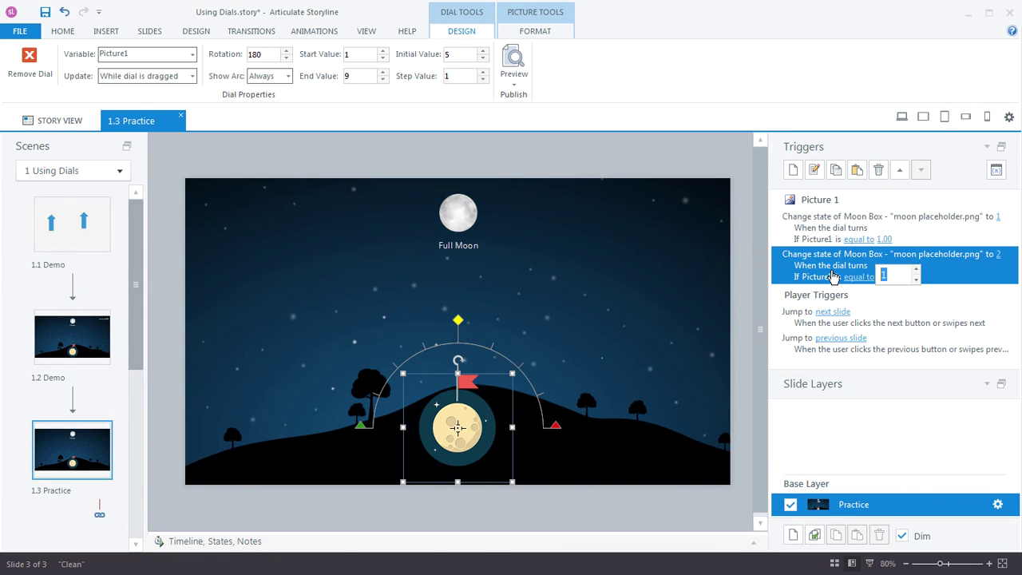
pyautogui.press('Return')
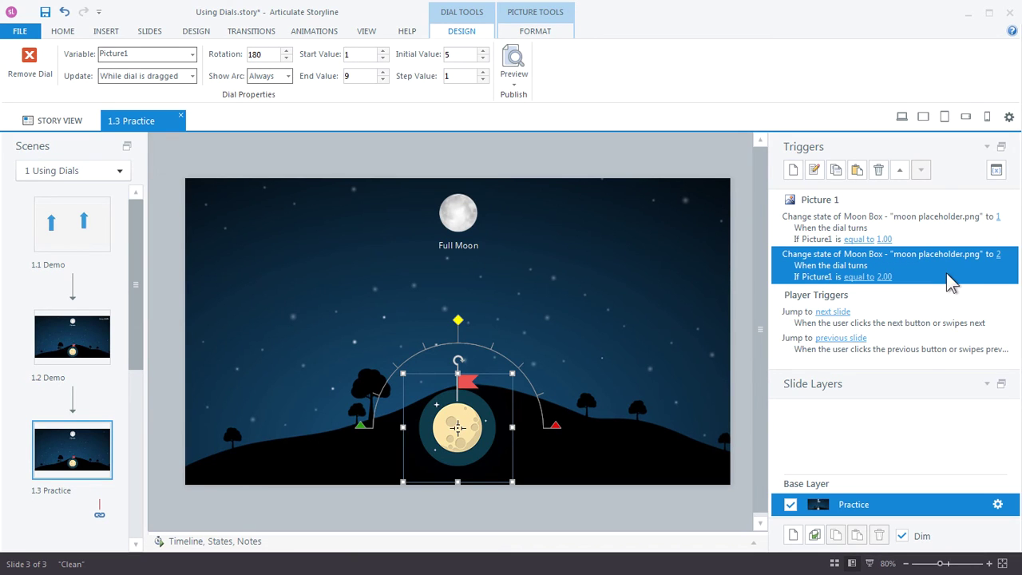
# - Paste another copy of the Moon Box trigger and set it to state 3 when the dial value is equal to 3
pyautogui.click(856, 171)
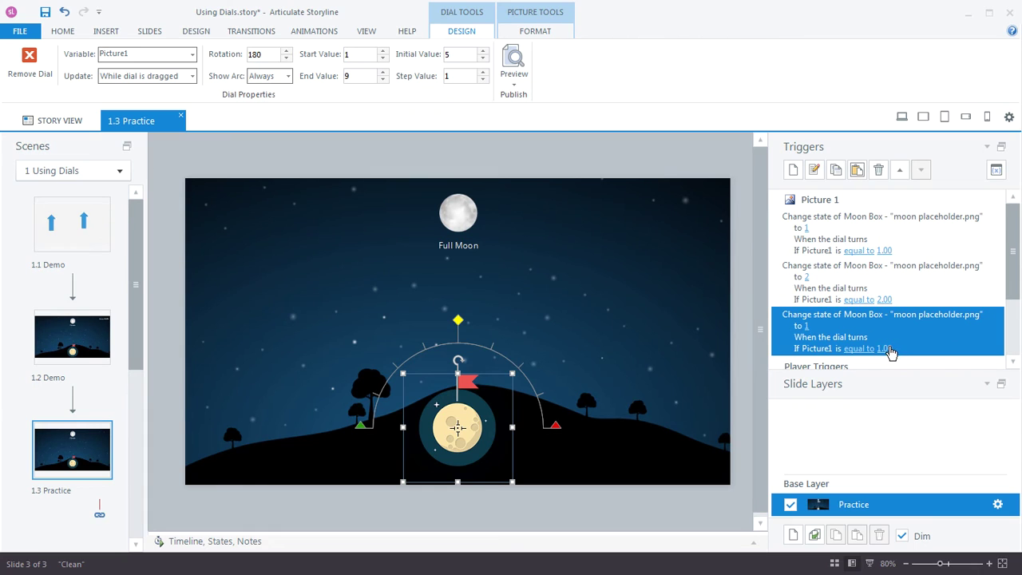
pyautogui.click(807, 326)
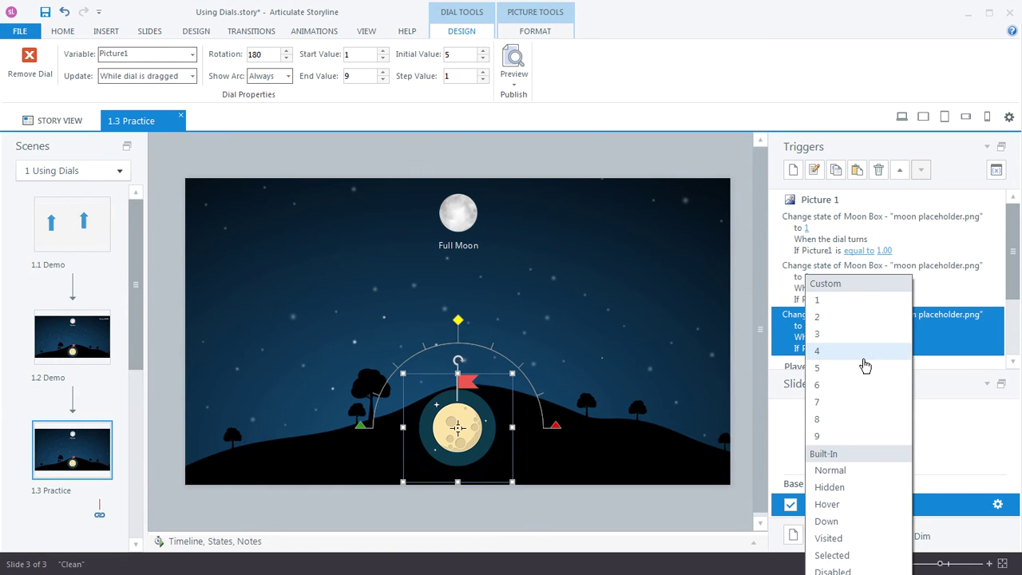
pyautogui.click(851, 334)
pyautogui.click(888, 348)
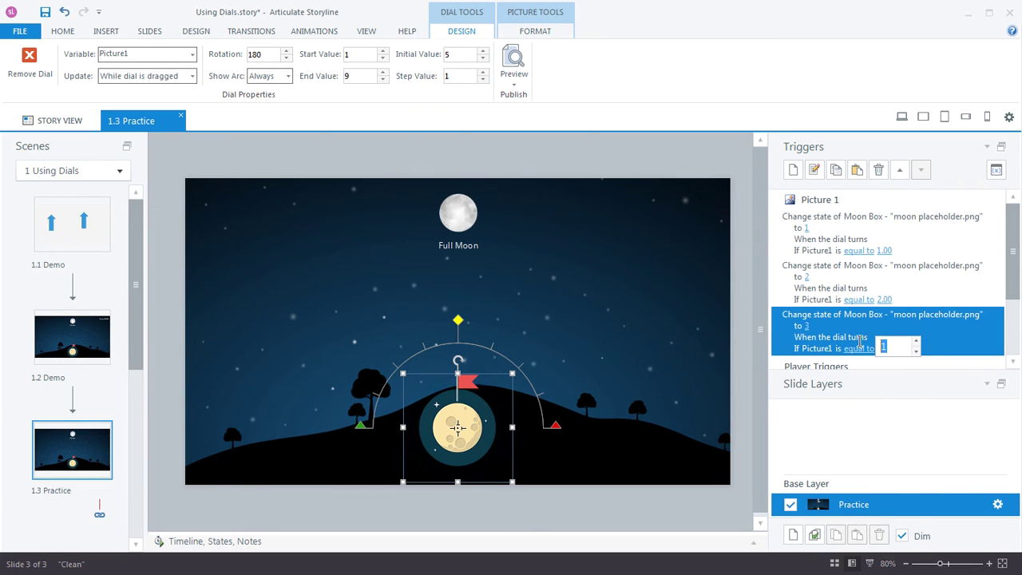
pyautogui.write('3')
pyautogui.press('Return')
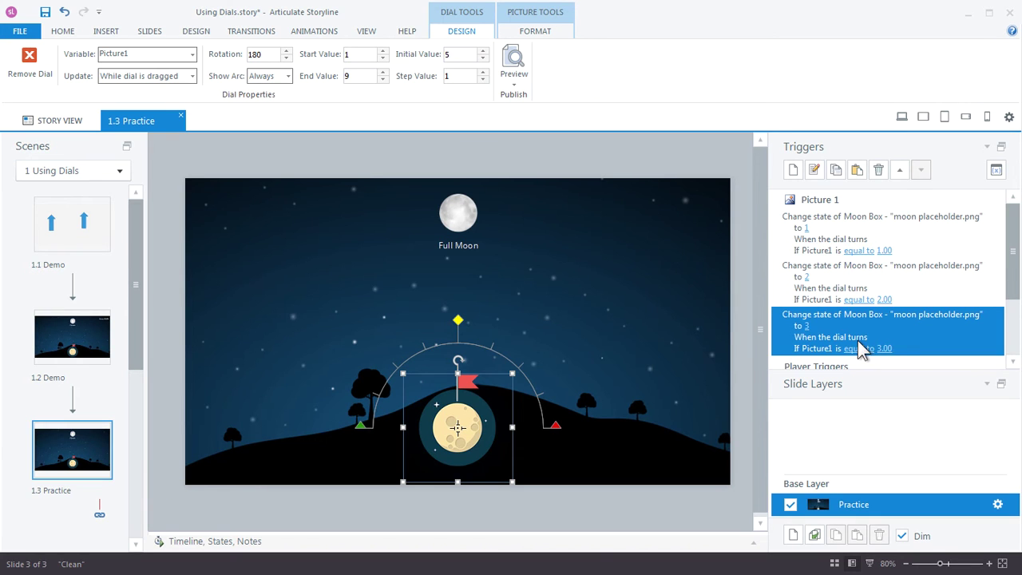
# - Collapse the slide layers area to make room for the trigger list, and review the dial's Moon Box triggers
pyautogui.click(987, 384)
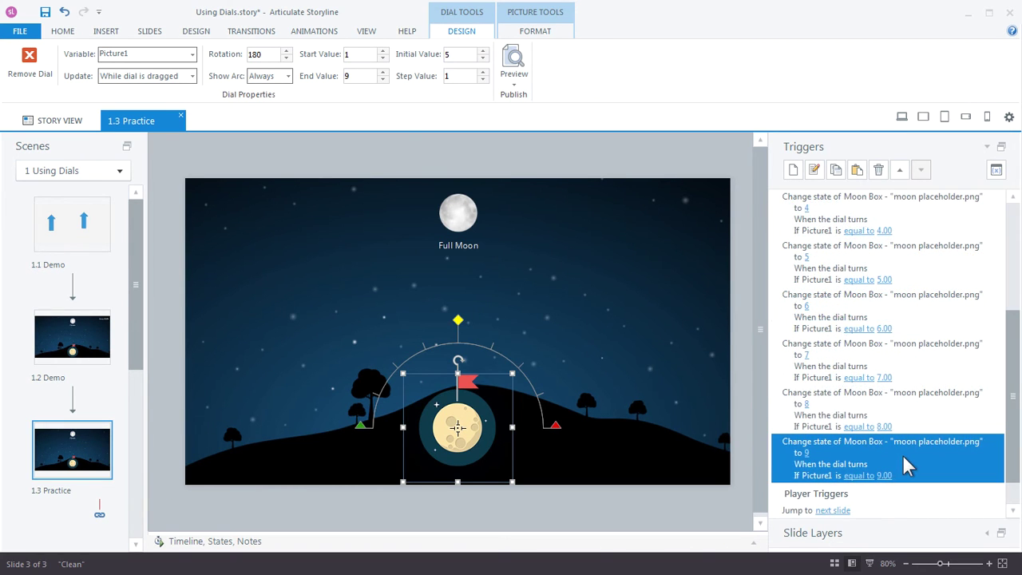
pyautogui.moveTo(1011, 346); pyautogui.dragTo(1008, 271)
pyautogui.click(918, 228)
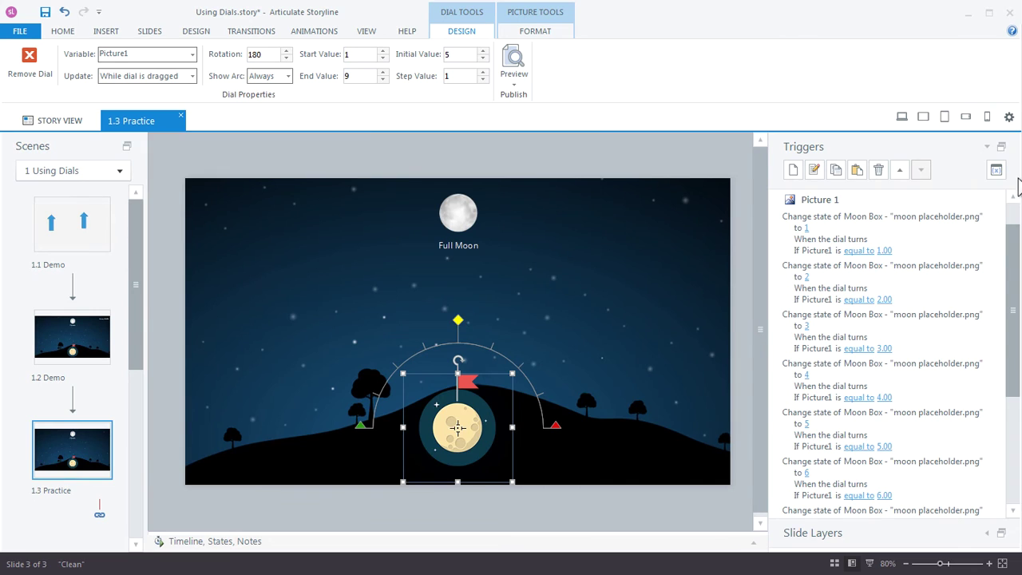
# - Review the names of the project's variables and leave the list without making changes
pyautogui.click(996, 169)
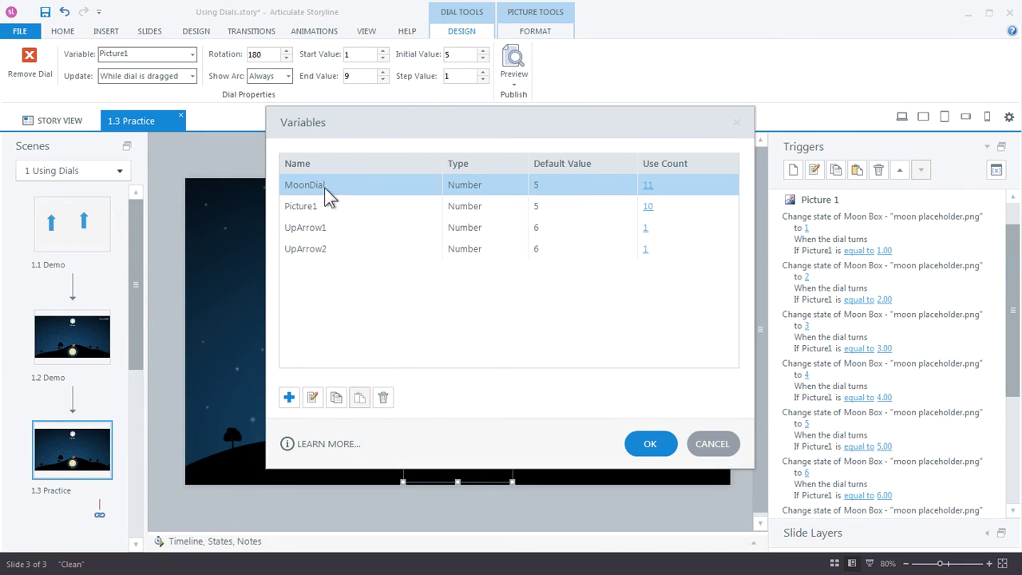
pyautogui.moveTo(419, 120); pyautogui.dragTo(623, 106)
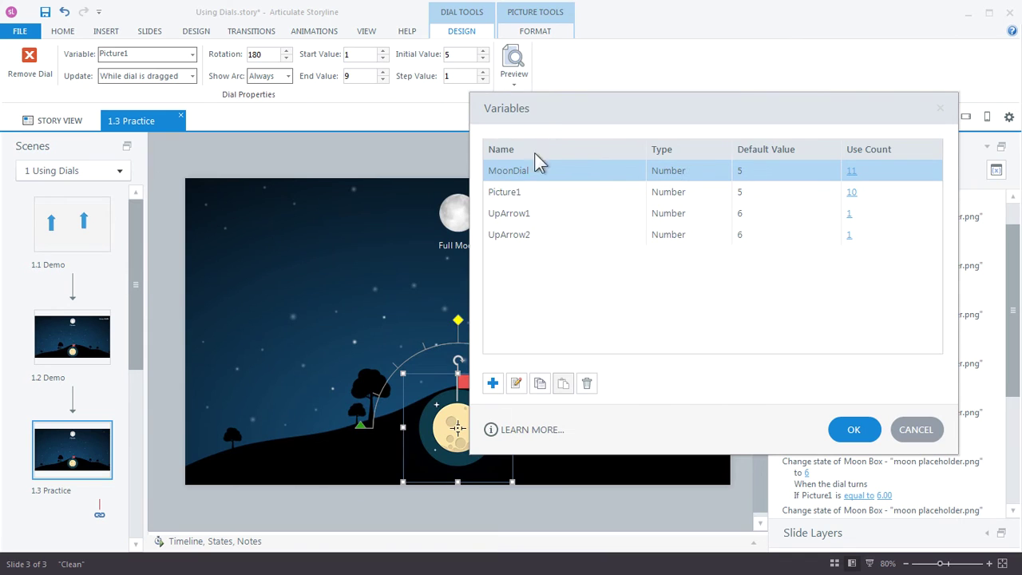
pyautogui.click(925, 435)
# - Rename the Picture 1 dial object in the slide's timeline as Moon Practice
pyautogui.click(186, 543)
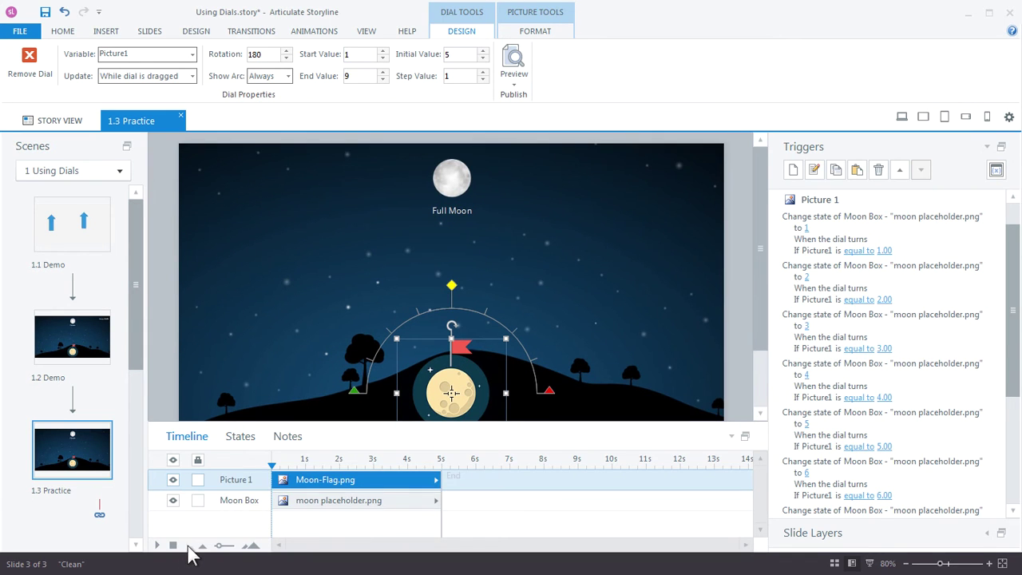
pyautogui.doubleClick(244, 480)
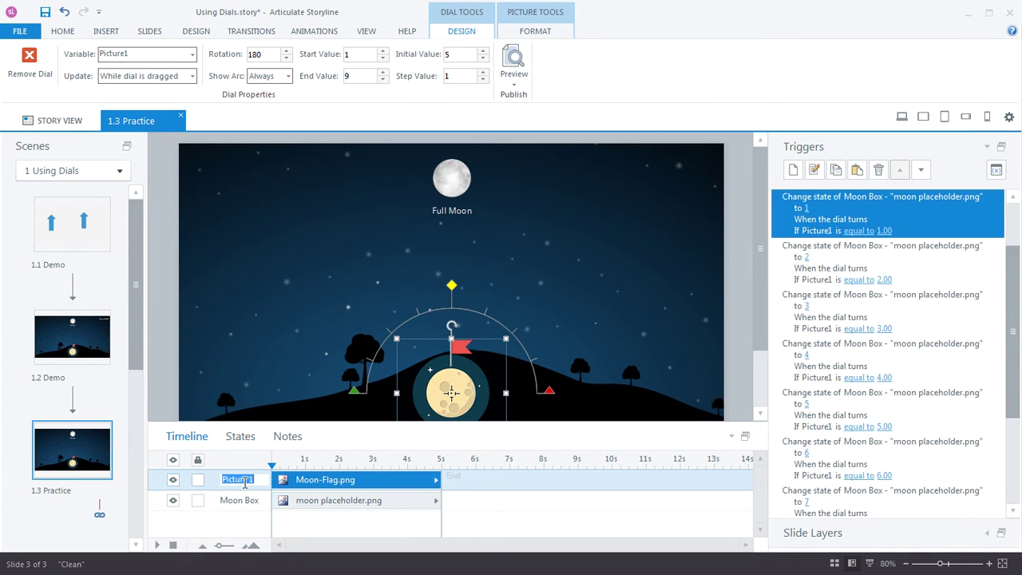
pyautogui.write('Moon Practice')
pyautogui.press('Return')
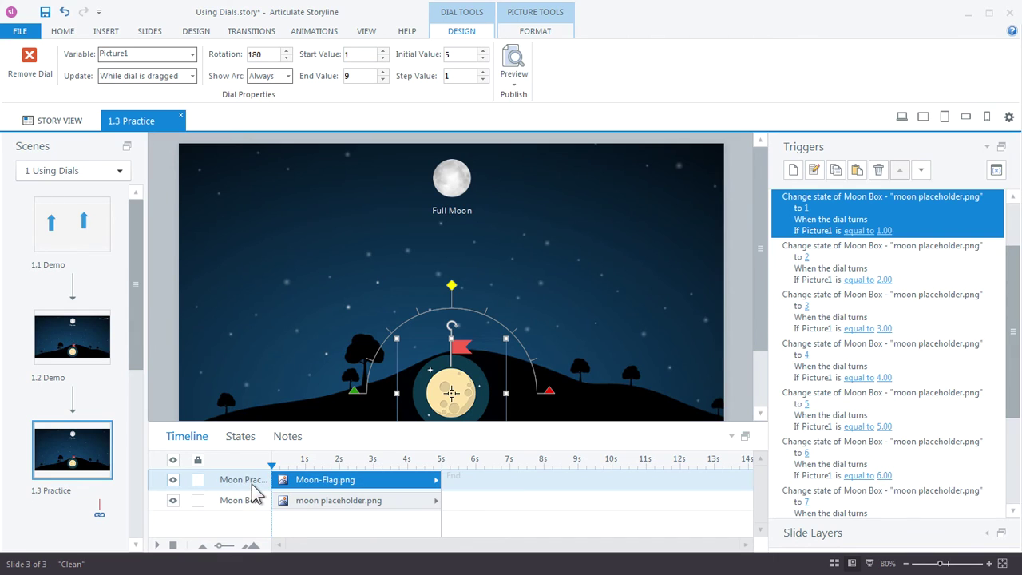
# - Rename the project variable Picture1 as MoonPractice and save the change
pyautogui.click(996, 169)
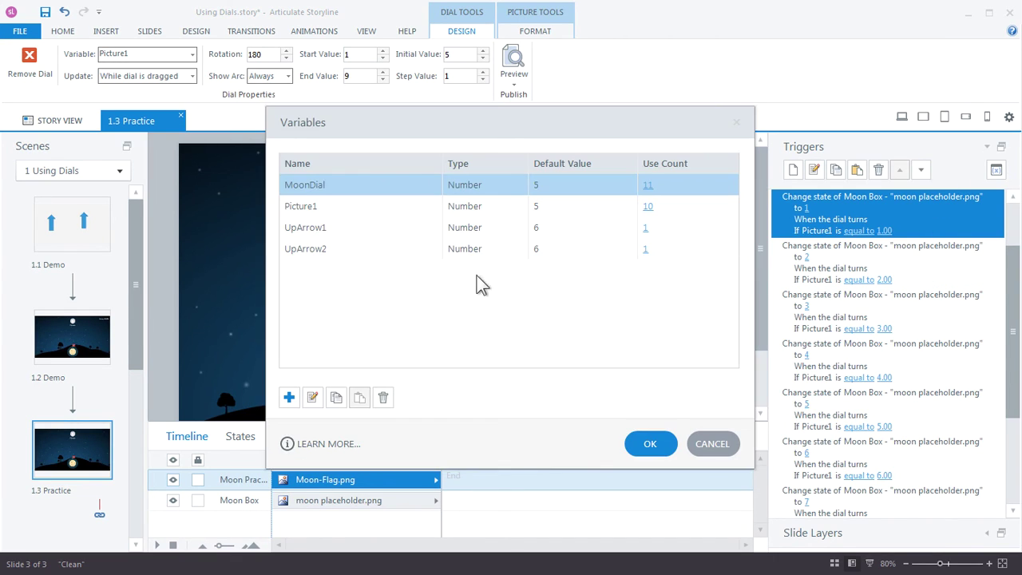
pyautogui.click(307, 205)
pyautogui.click(307, 204)
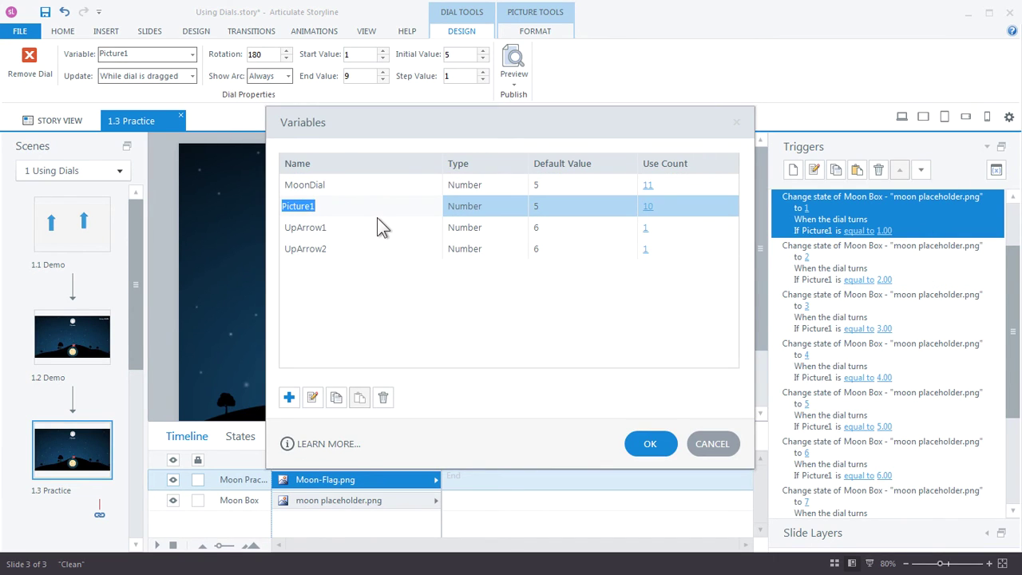
pyautogui.write('MoonPractice')
pyautogui.click(377, 222)
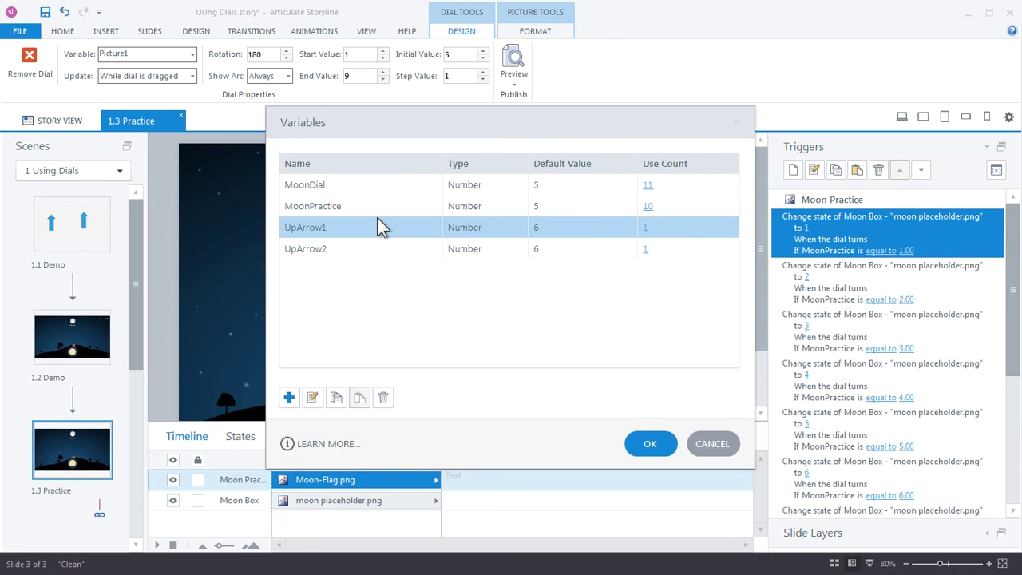
pyautogui.click(360, 210)
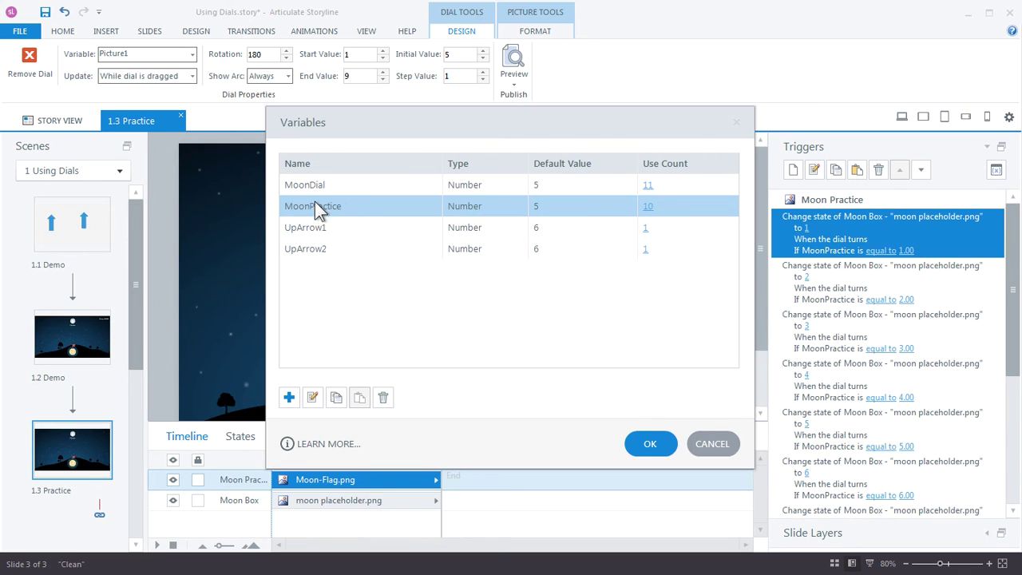
pyautogui.click(650, 446)
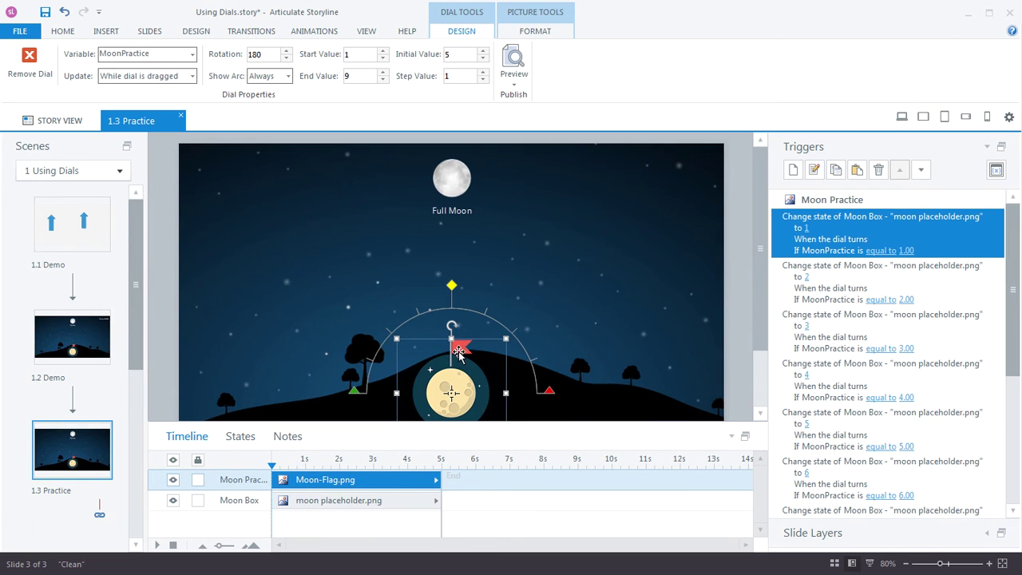
pyautogui.click(103, 32)
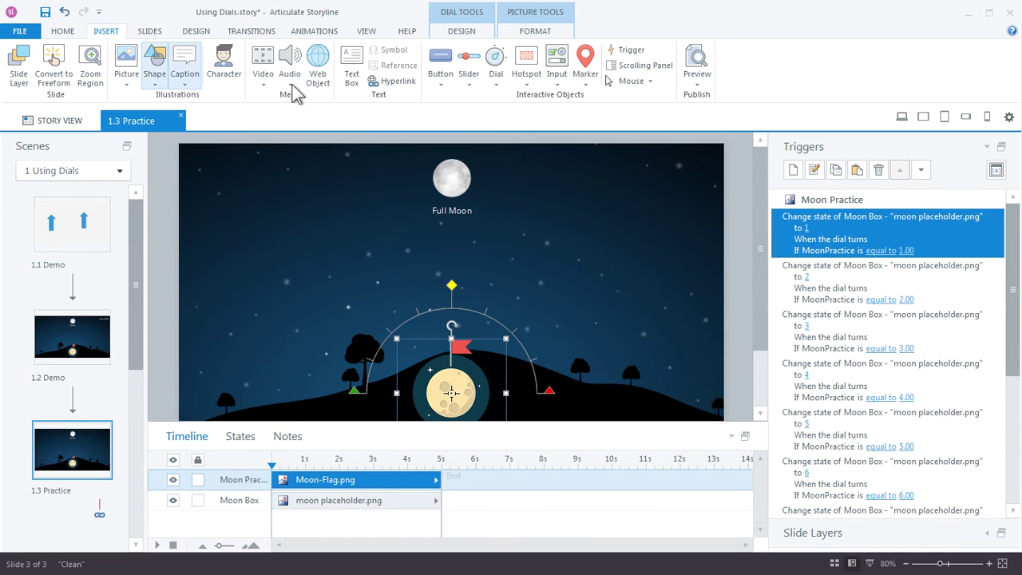
pyautogui.click(352, 64)
pyautogui.click(660, 180)
pyautogui.click(575, 148)
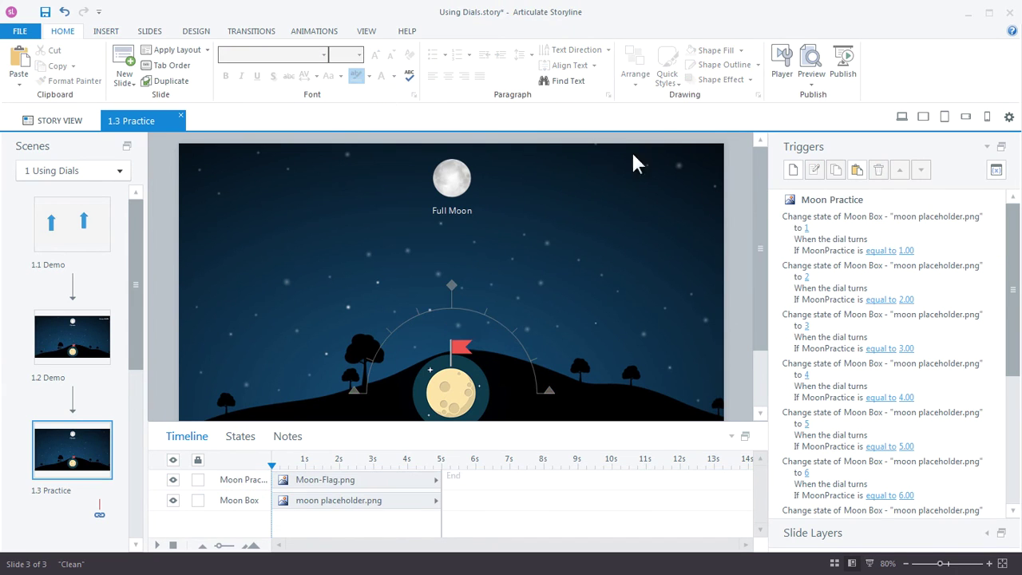
# - Add a text box in the sky beside the full moon and insert a reference to the MoonPractice variable
pyautogui.click(102, 34)
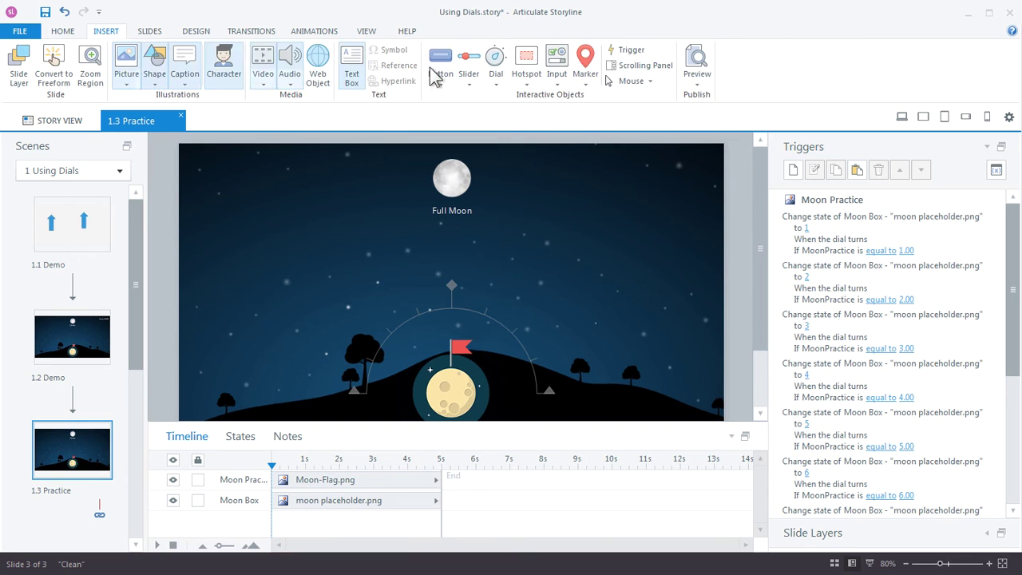
pyautogui.click(352, 64)
pyautogui.click(569, 182)
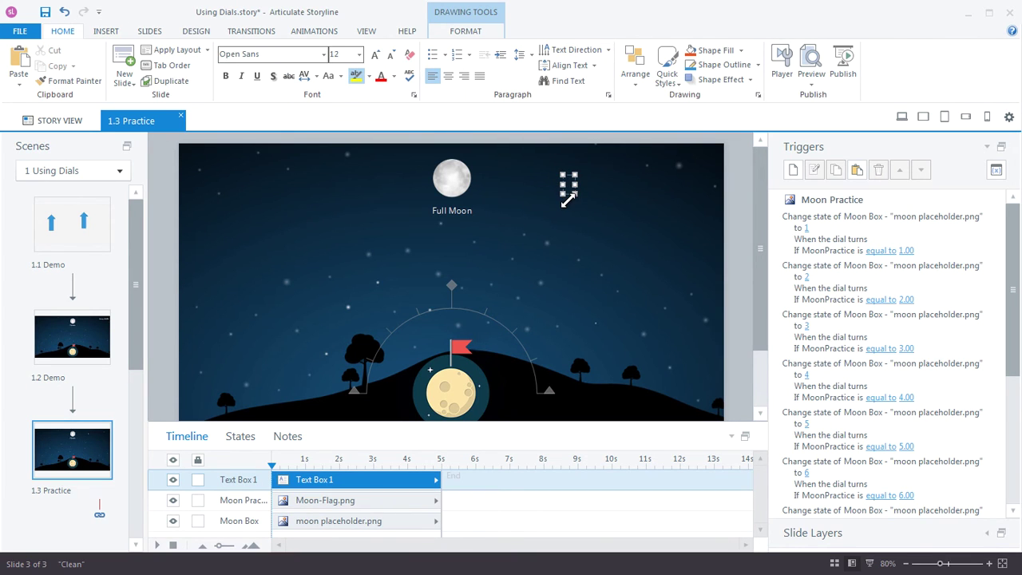
pyautogui.click(105, 32)
pyautogui.click(406, 67)
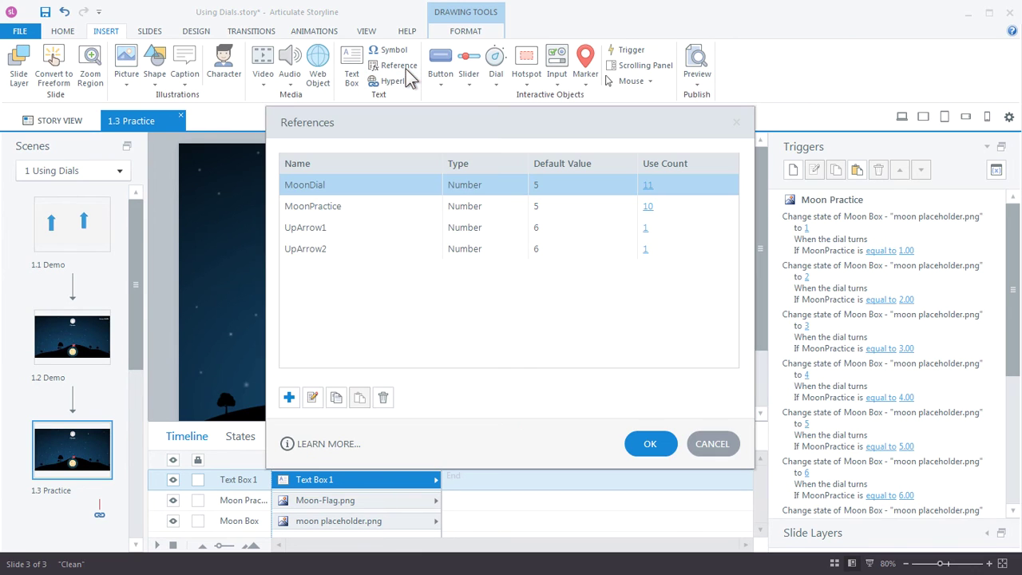
pyautogui.click(343, 209)
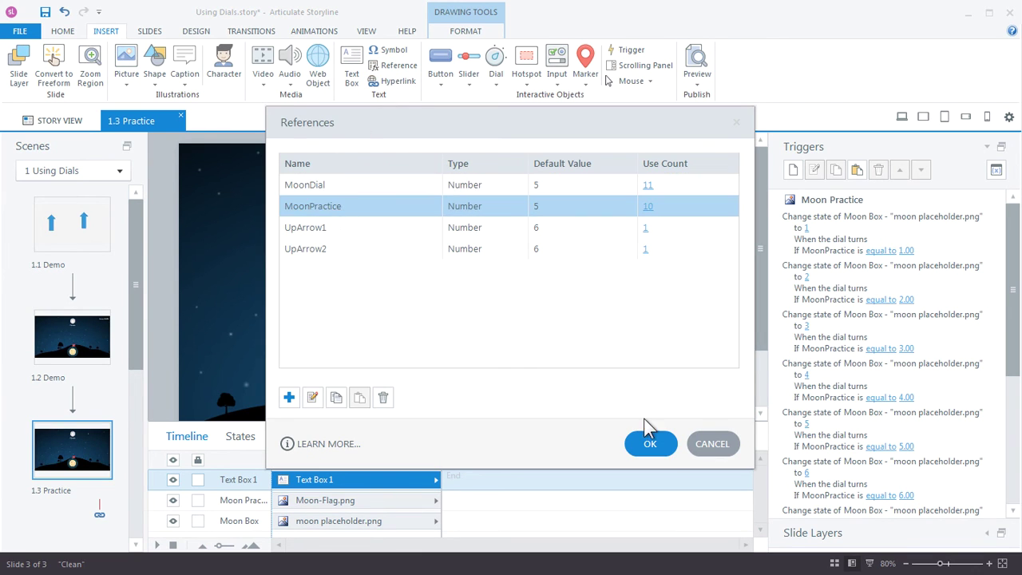
pyautogui.click(650, 444)
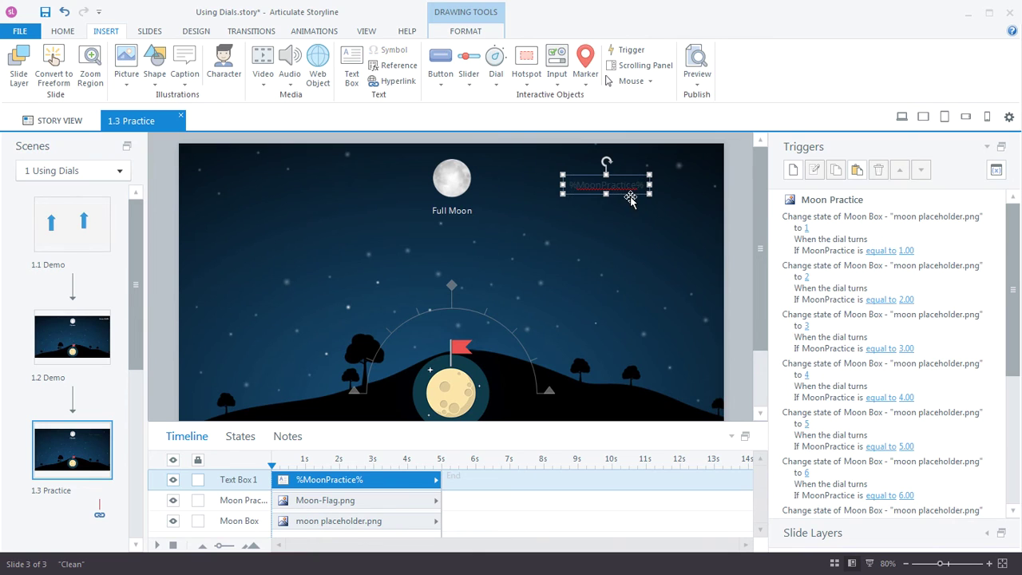
# - Make the MoonPractice reference text white at size 20 and shift its text box slightly up and left
pyautogui.click(64, 32)
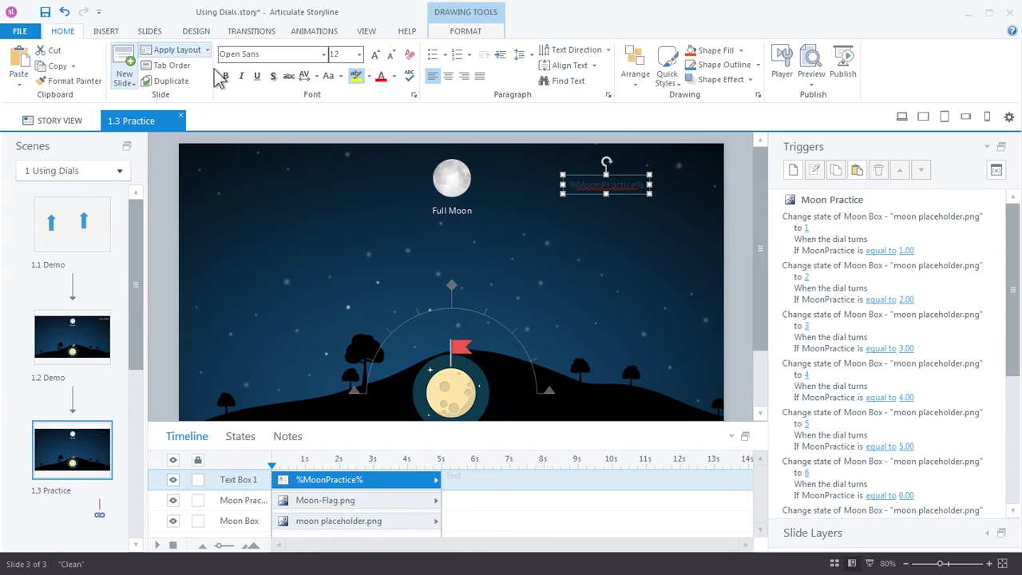
pyautogui.click(393, 77)
pyautogui.click(381, 105)
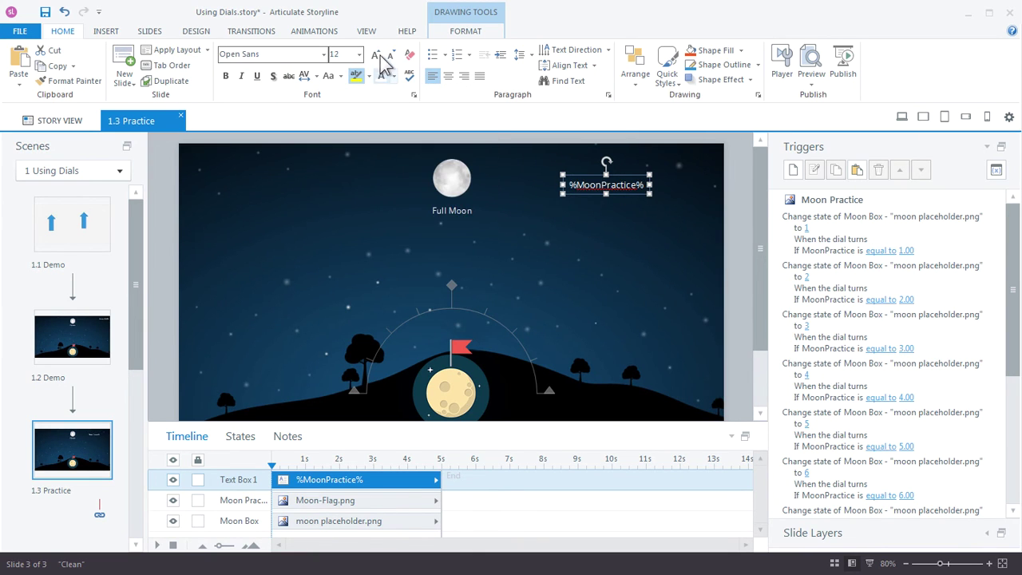
pyautogui.click(376, 54)
pyautogui.click(375, 55)
pyautogui.click(375, 54)
pyautogui.click(375, 54)
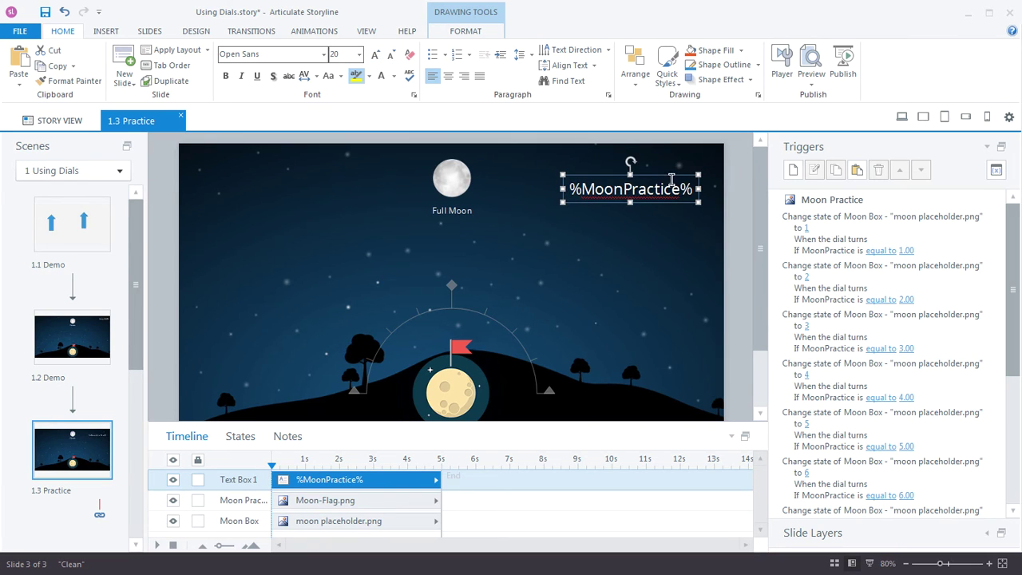
pyautogui.moveTo(664, 172); pyautogui.dragTo(657, 166)
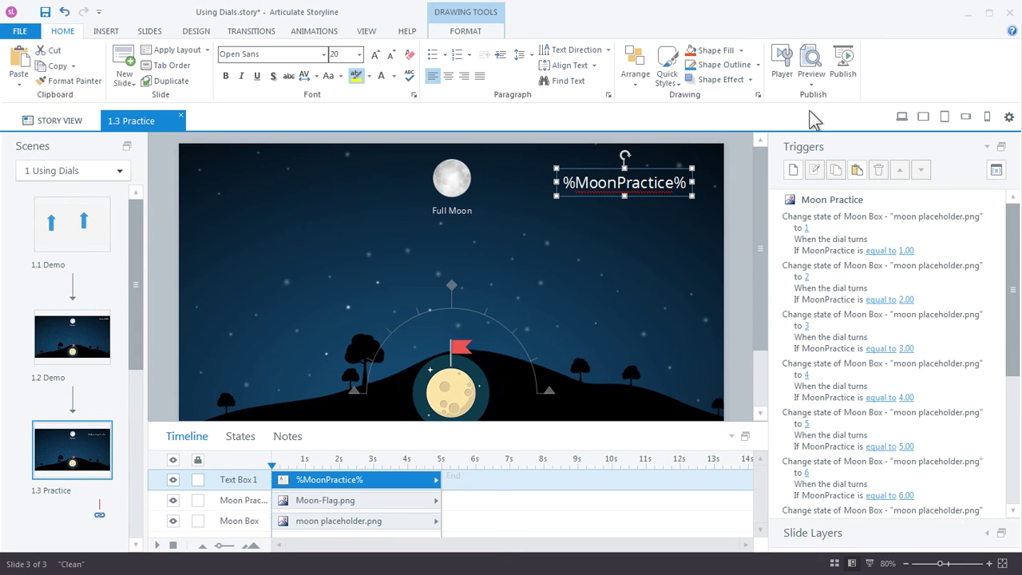
# - Preview the Practice slide, turn the moon dial to both ends of its range, and close the preview
pyautogui.click(812, 79)
pyautogui.click(831, 100)
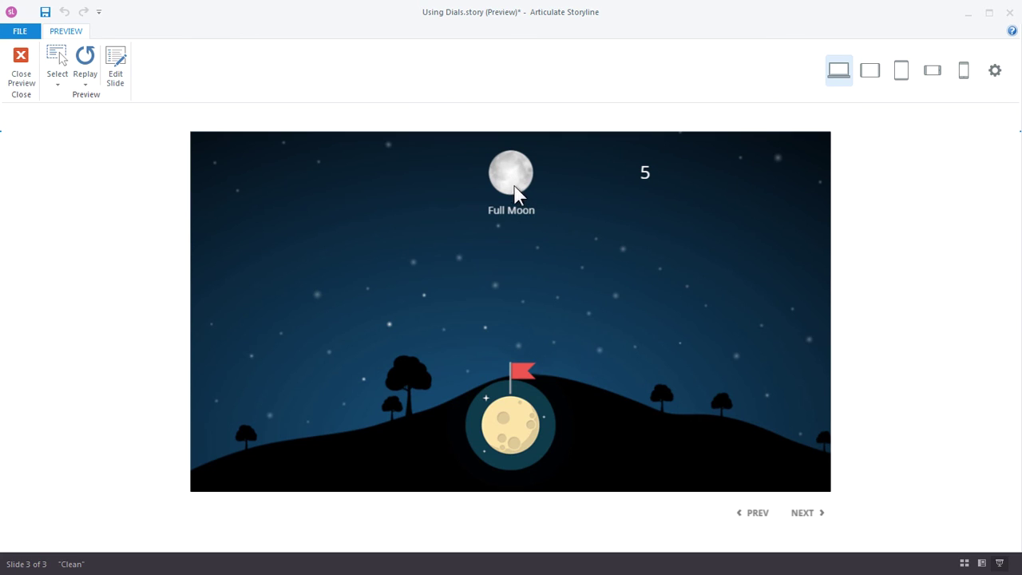
pyautogui.moveTo(520, 377); pyautogui.dragTo(501, 382)
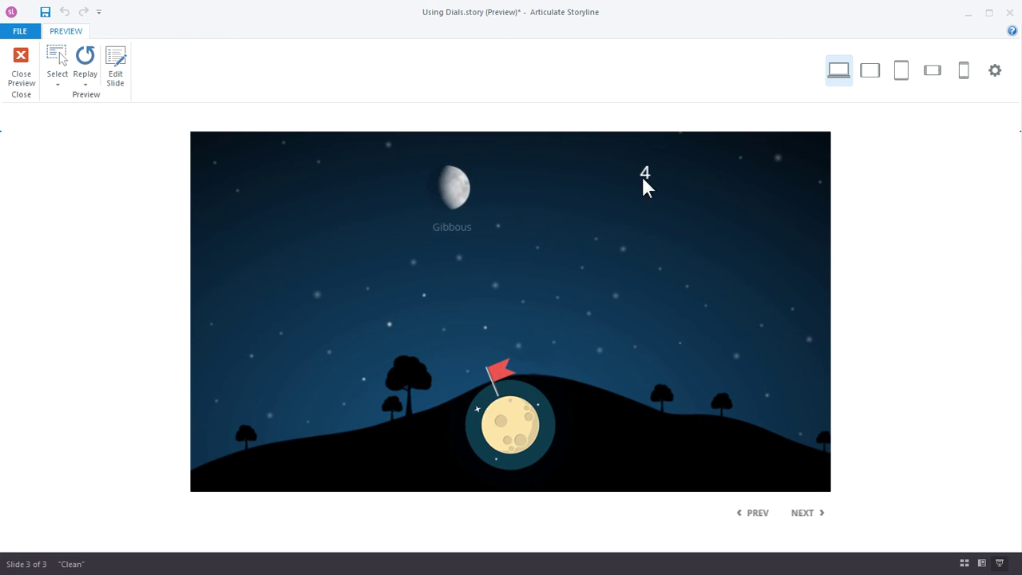
pyautogui.moveTo(506, 383); pyautogui.dragTo(600, 462)
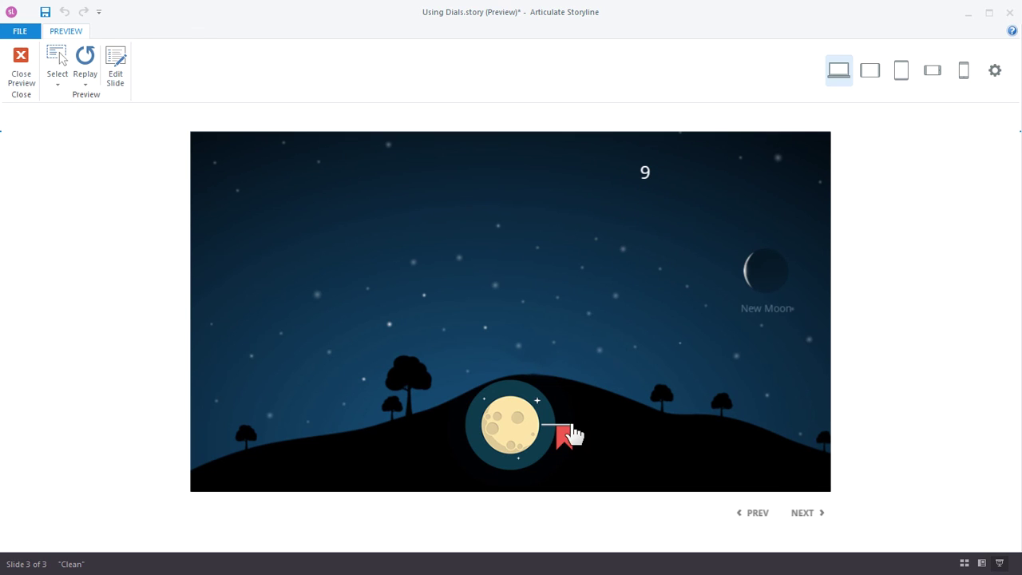
pyautogui.moveTo(572, 438); pyautogui.dragTo(424, 428)
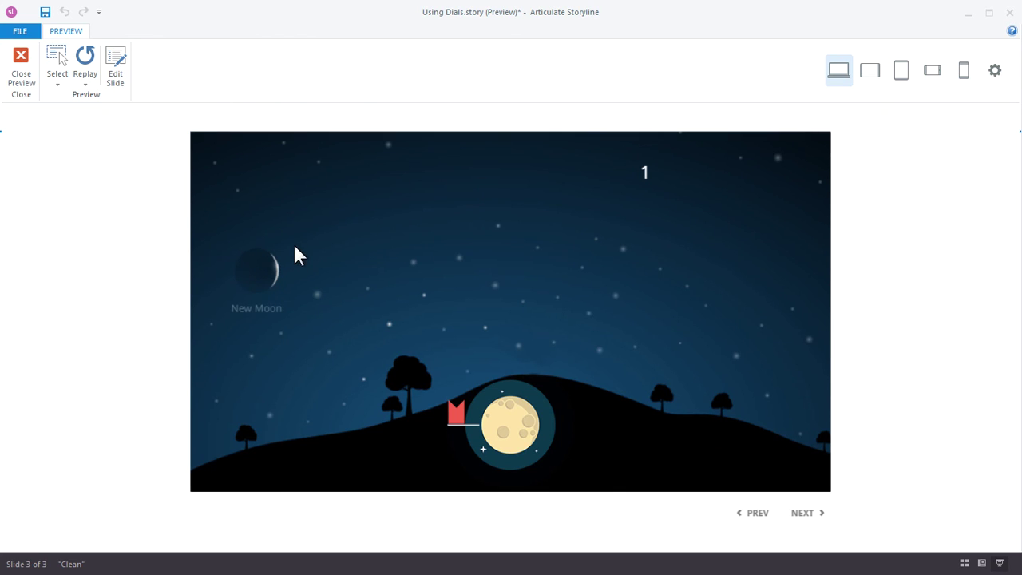
pyautogui.moveTo(439, 421); pyautogui.dragTo(647, 465)
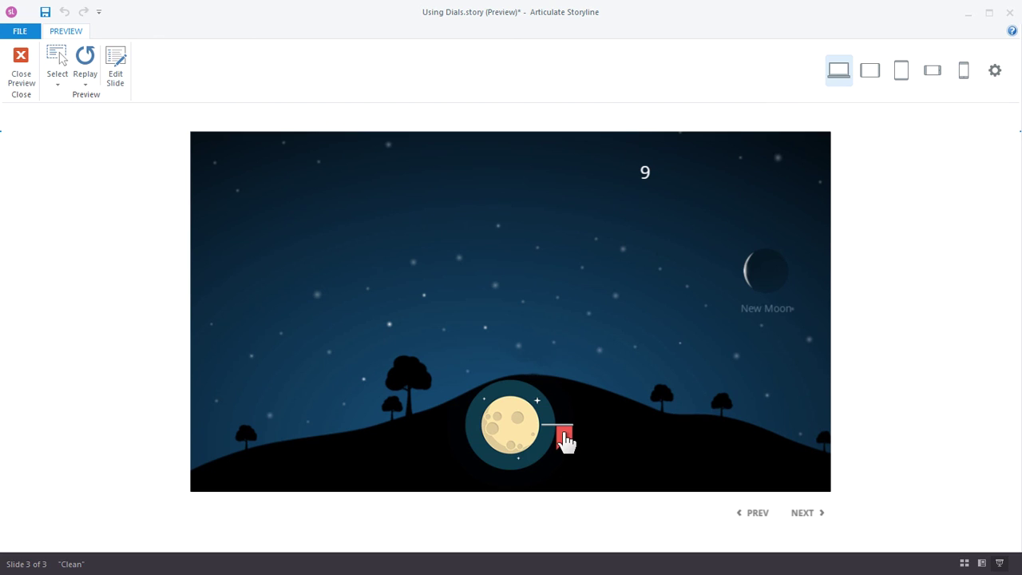
pyautogui.click(20, 66)
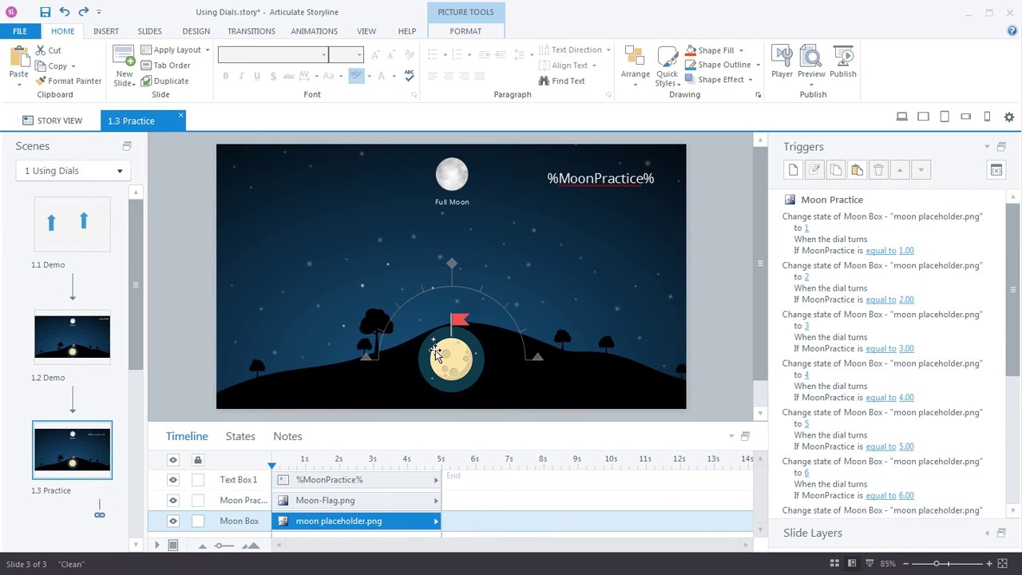
# - Review the Moon Practice dial's properties and set the Moon Box's initial state to 1
pyautogui.click(435, 354)
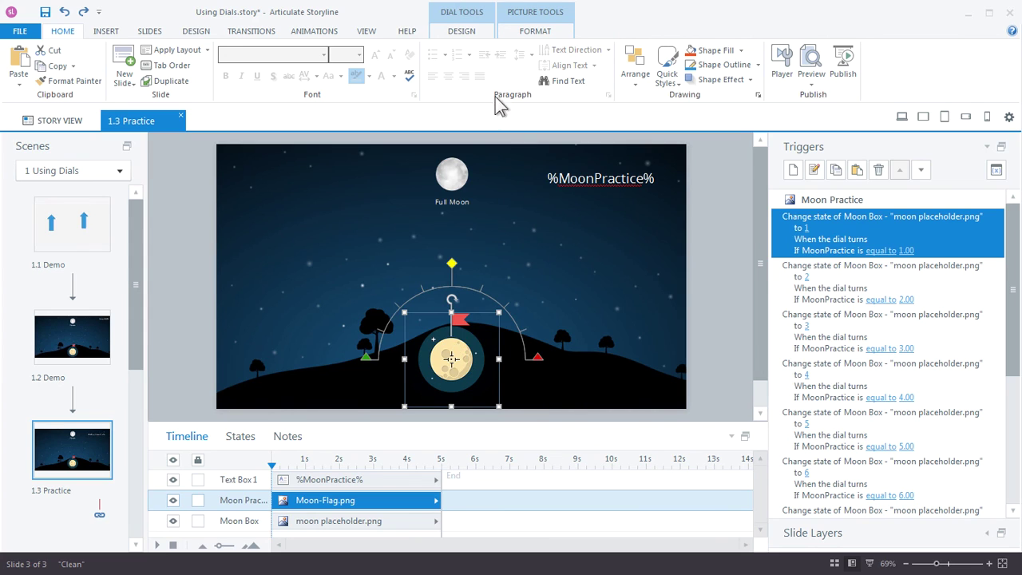
pyautogui.click(451, 32)
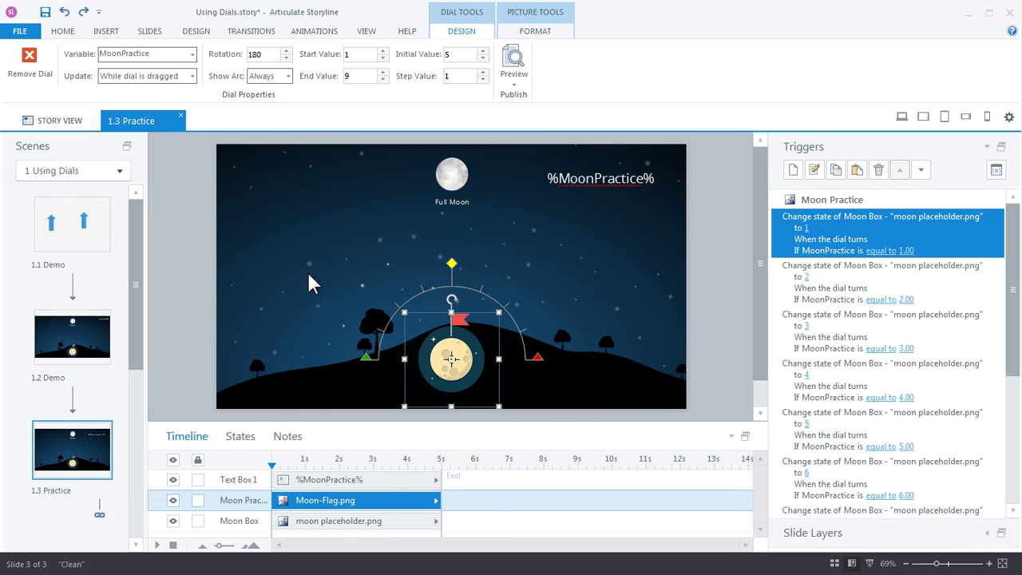
pyautogui.click(446, 177)
pyautogui.click(251, 435)
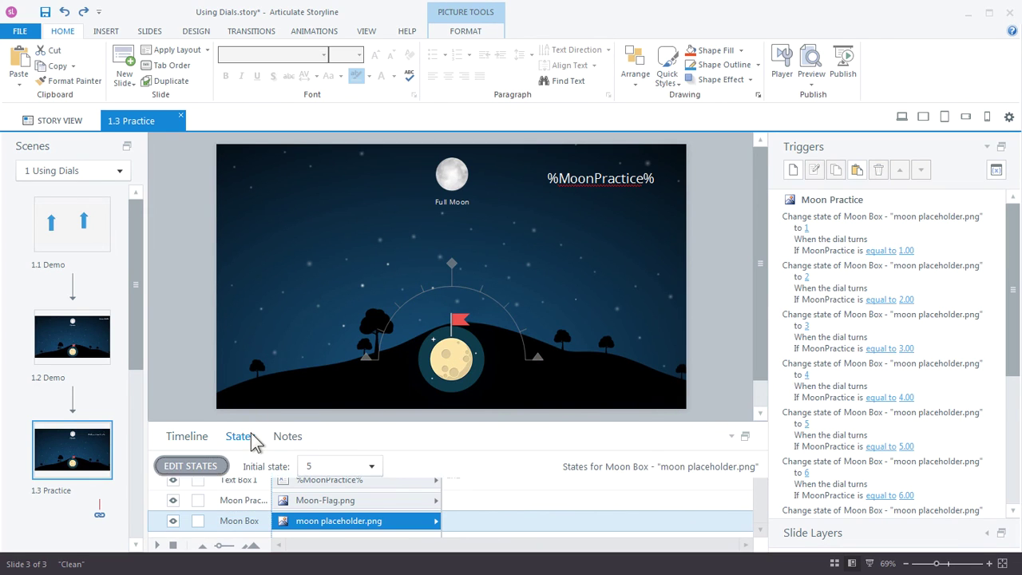
pyautogui.click(235, 512)
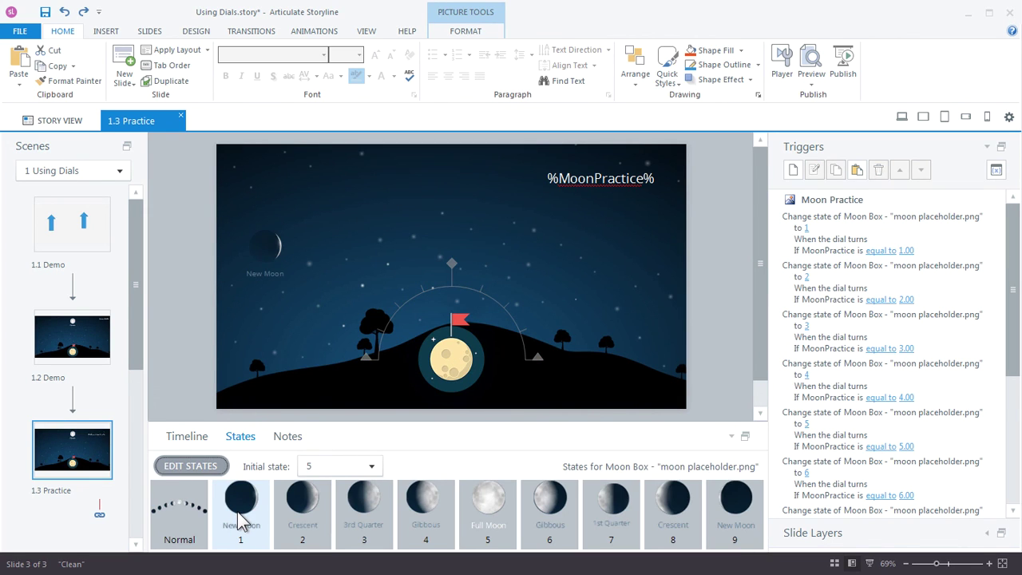
pyautogui.click(349, 469)
pyautogui.click(331, 501)
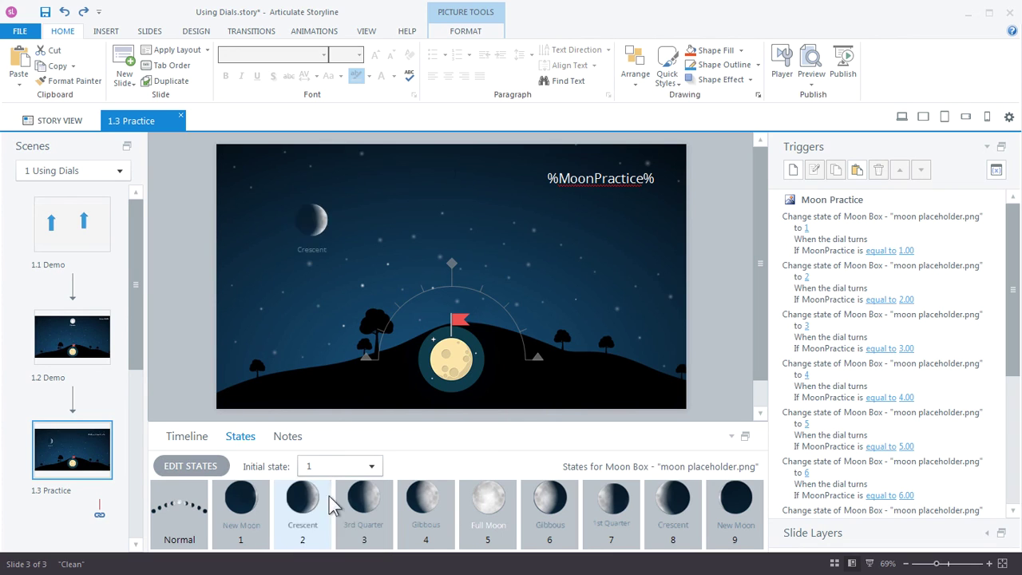
pyautogui.click(275, 247)
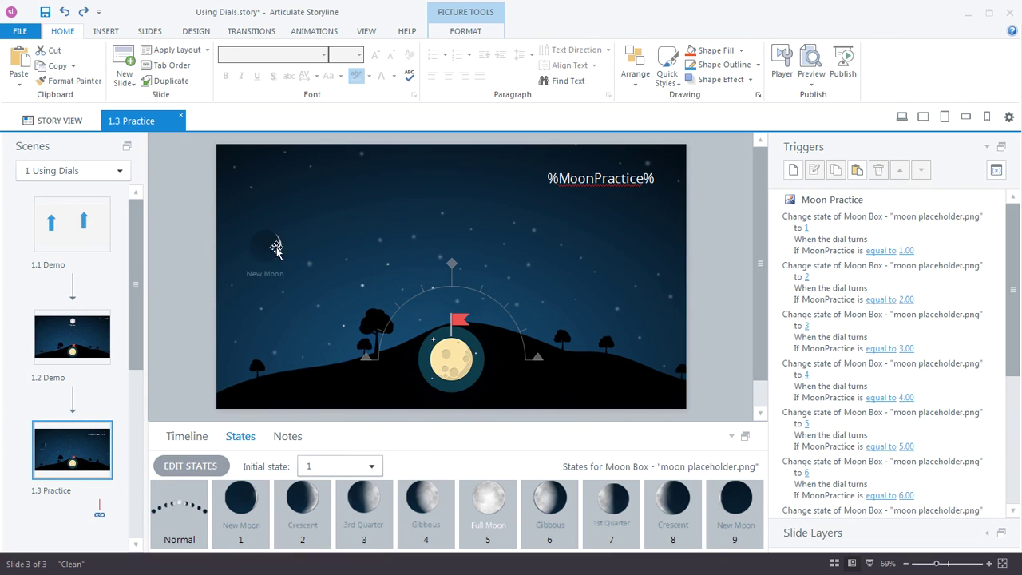
# - Move the Moon Practice dial's start handle up along the arc to line up with the state 1 New Moon
pyautogui.click(464, 372)
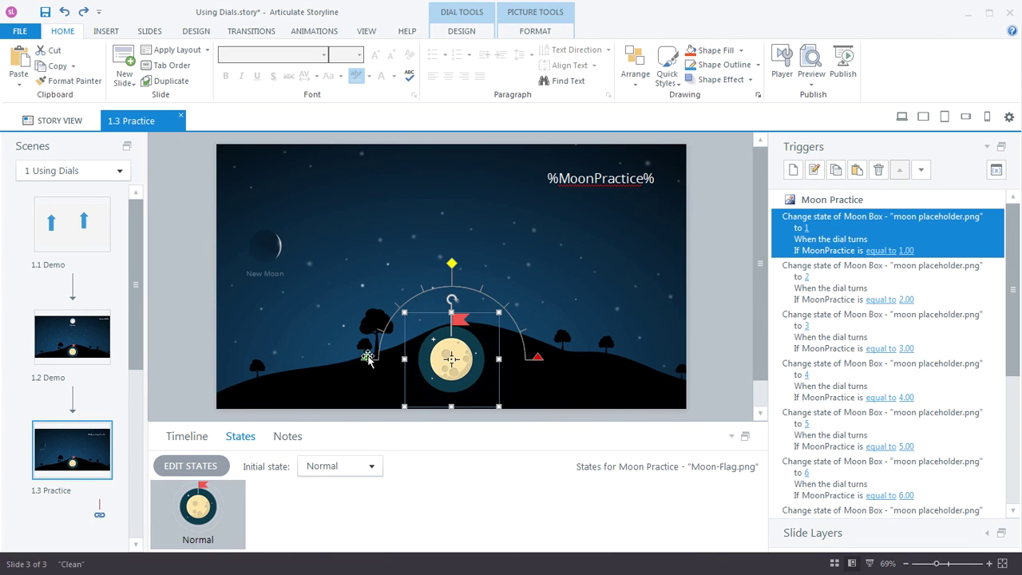
pyautogui.moveTo(368, 354); pyautogui.dragTo(371, 328)
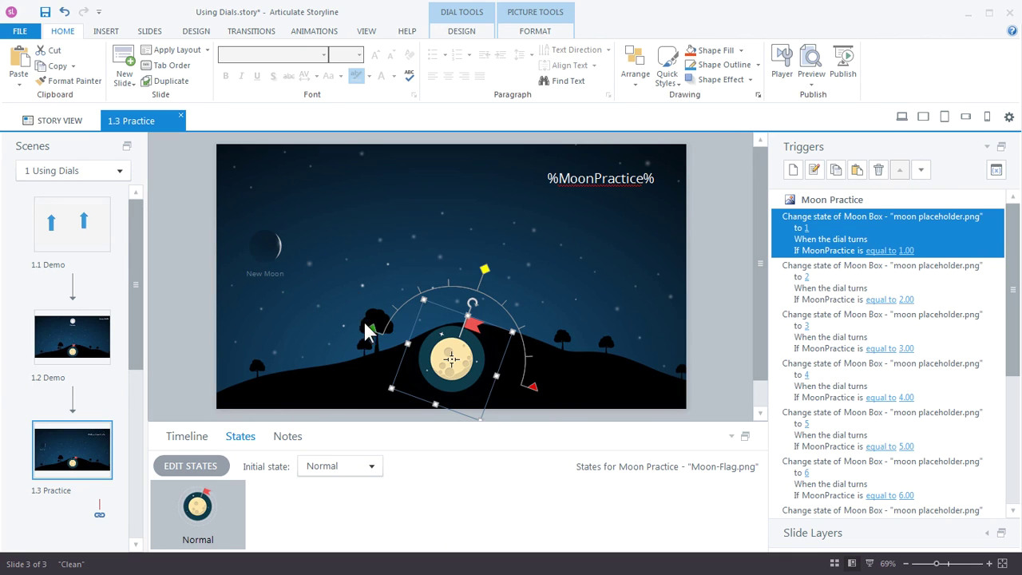
pyautogui.click(372, 326)
pyautogui.click(382, 341)
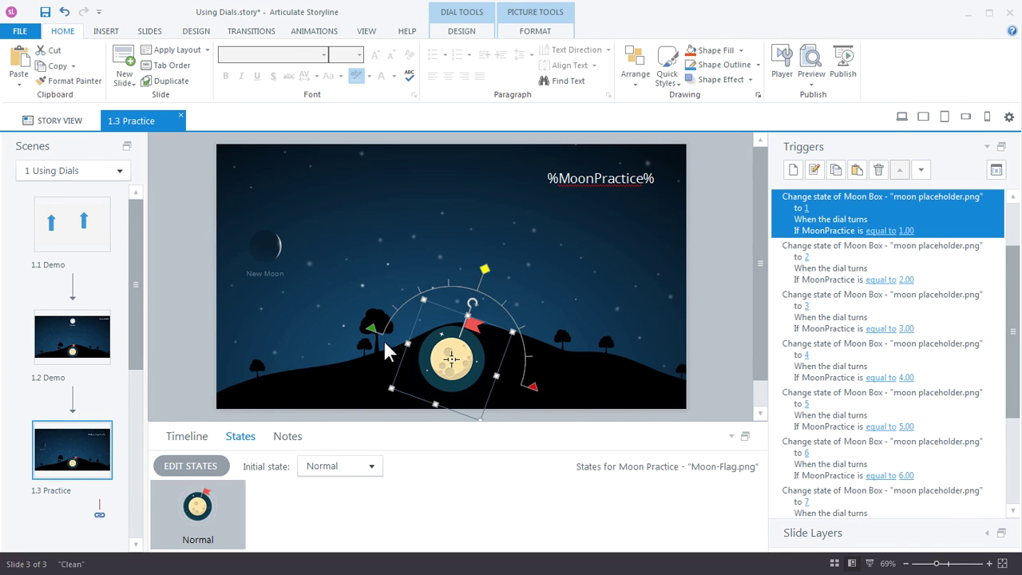
pyautogui.moveTo(372, 330); pyautogui.dragTo(373, 323)
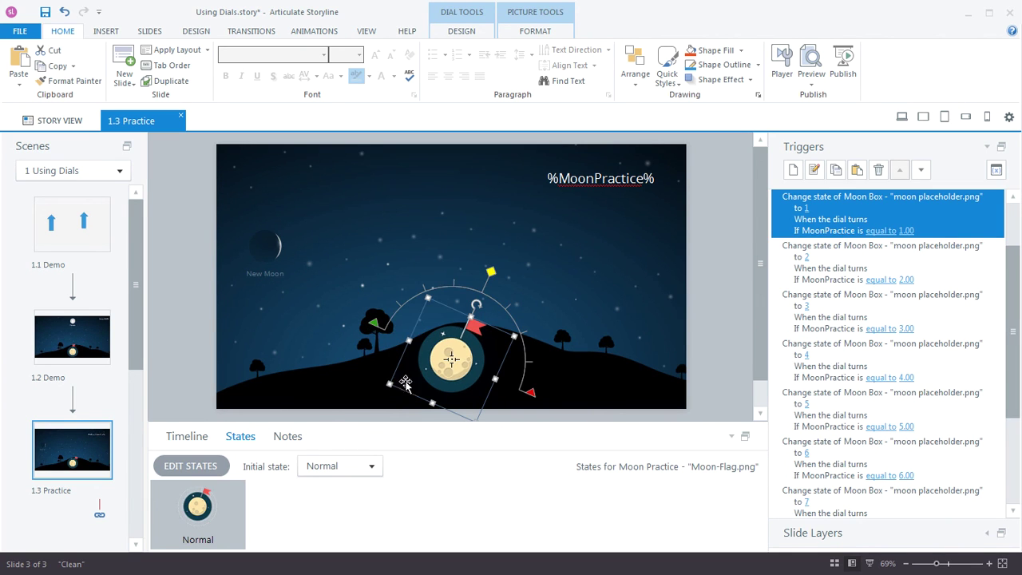
# - Set the Moon Box's initial state to 9 as a guide for the dial's end position
pyautogui.click(266, 254)
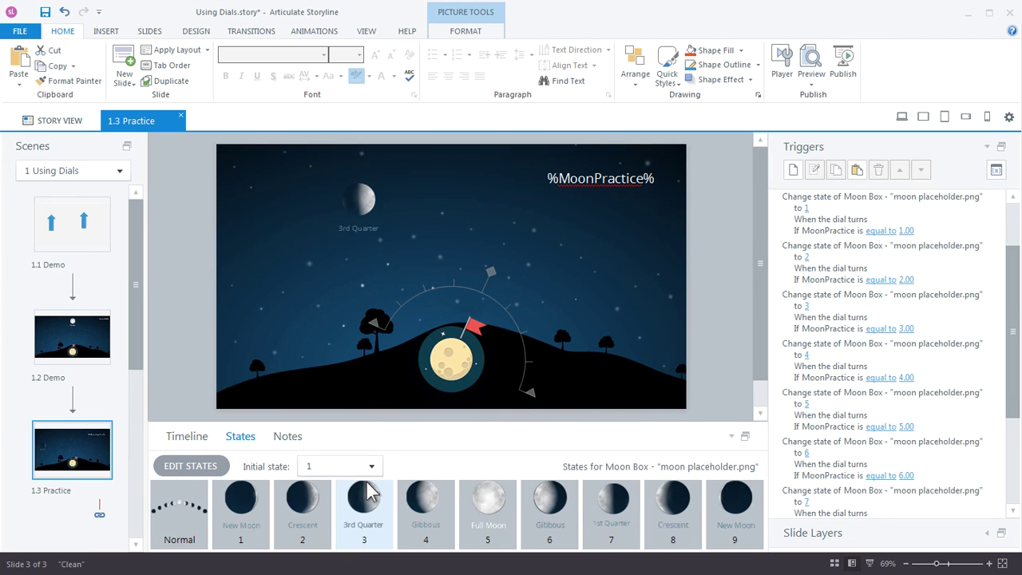
pyautogui.click(332, 467)
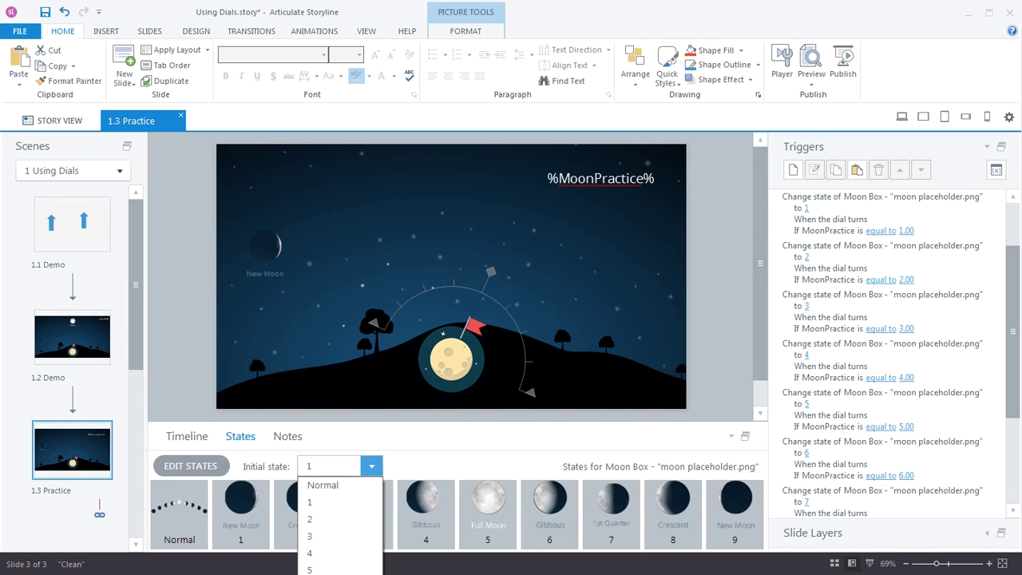
pyautogui.click(340, 574)
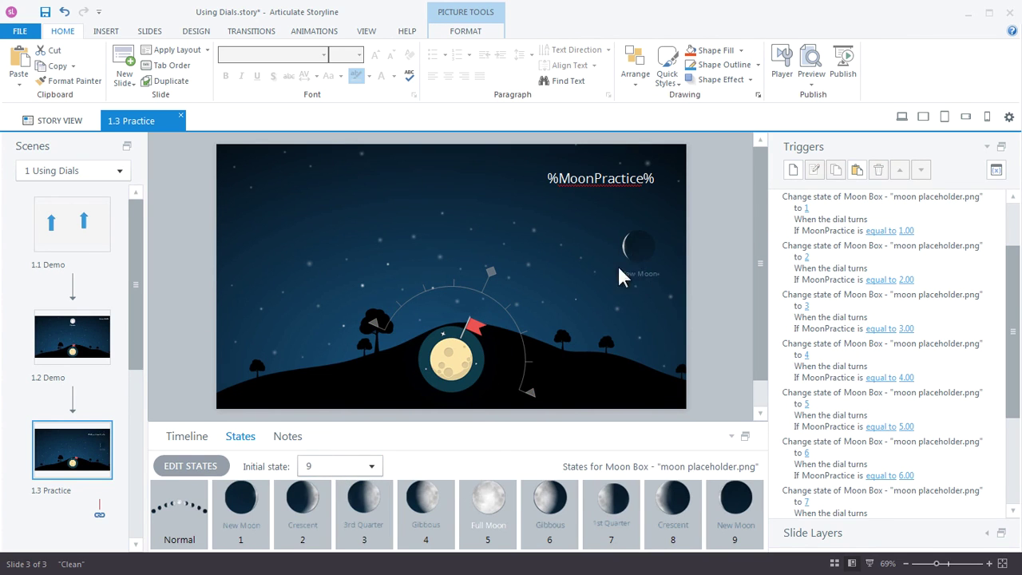
# - Raise the dial's end handle toward the state 9 New Moon and fine-tune both handles into a symmetric arc with 135 degrees of rotation
pyautogui.click(465, 372)
pyautogui.moveTo(529, 393); pyautogui.dragTo(539, 334)
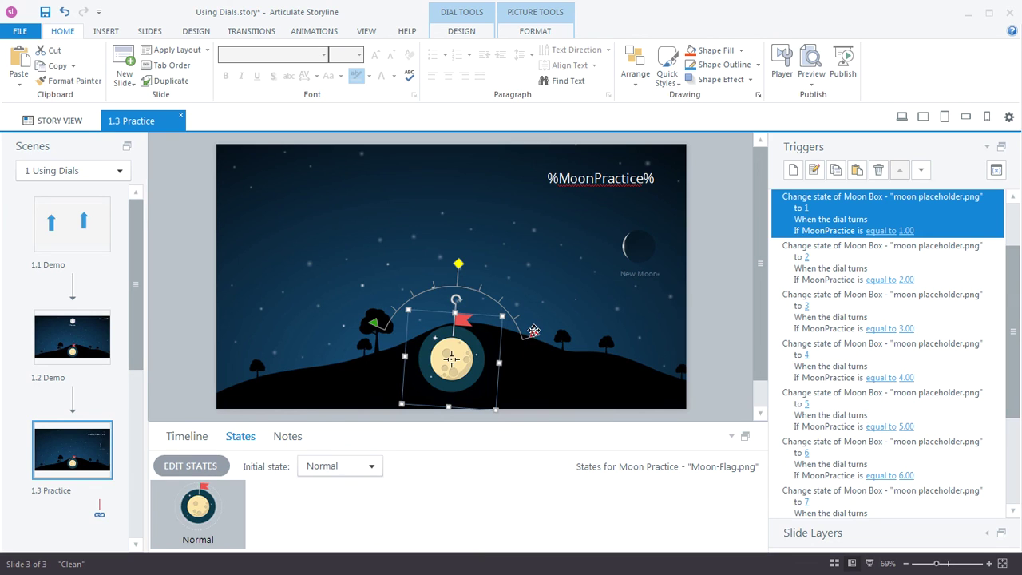
pyautogui.moveTo(533, 330); pyautogui.dragTo(531, 326)
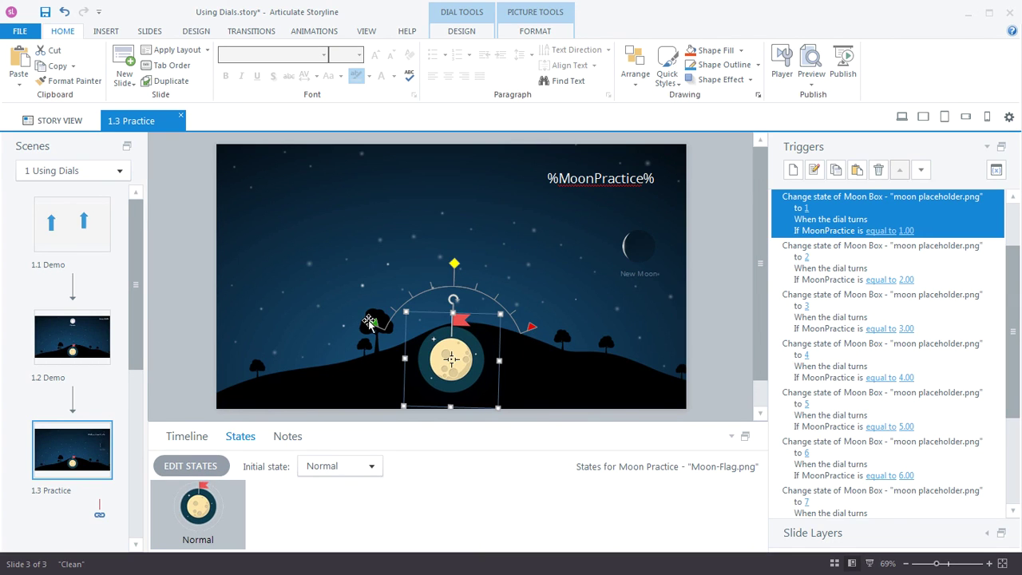
pyautogui.moveTo(370, 322); pyautogui.dragTo(372, 323)
pyautogui.moveTo(373, 315); pyautogui.dragTo(372, 322)
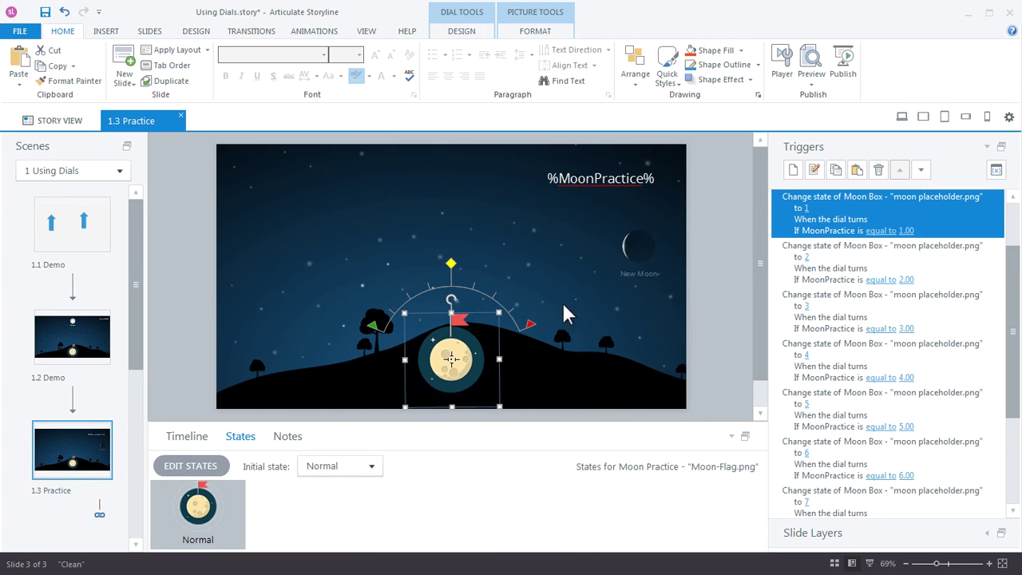
pyautogui.click(455, 36)
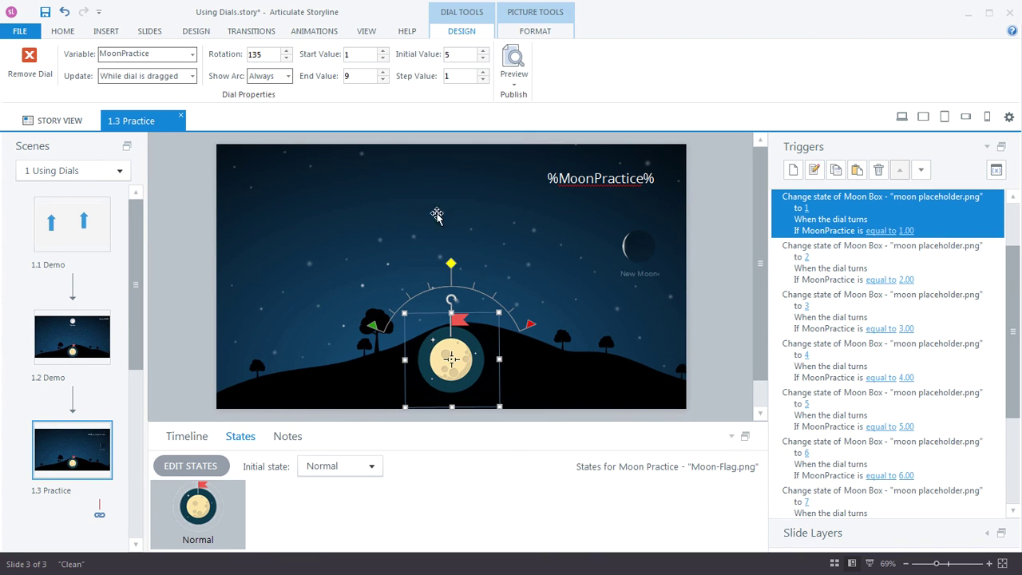
# - Set the Moon Box's initial state to 5, the Full Moon
pyautogui.click(645, 249)
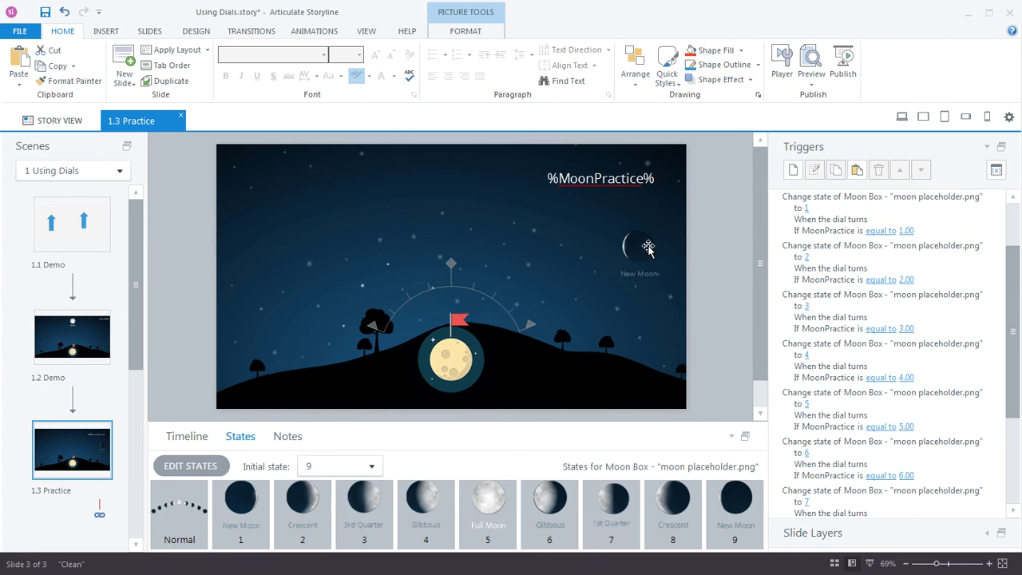
pyautogui.click(310, 467)
pyautogui.click(313, 569)
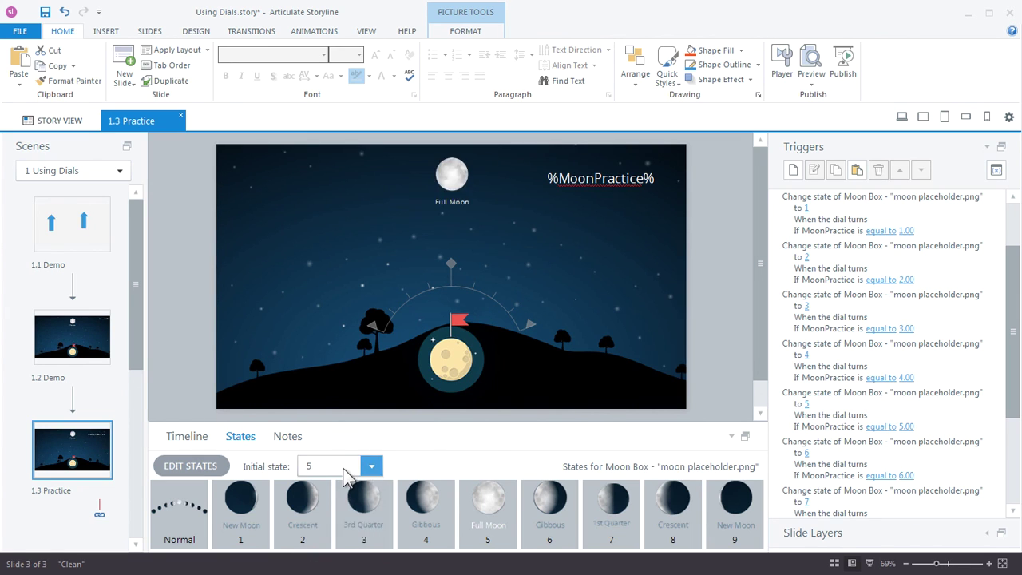
# - Preview the Practice slide, test the moon dial with its adjusted arc, and close the preview
pyautogui.click(812, 83)
pyautogui.click(816, 96)
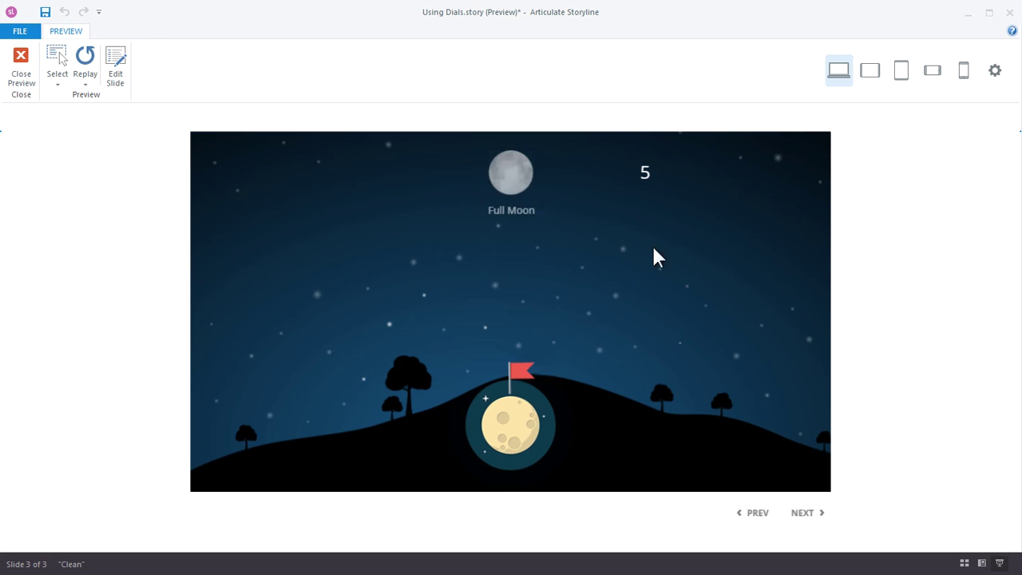
pyautogui.moveTo(522, 388)
pyautogui.mouseDown()
pyautogui.moveTo(445, 393)
pyautogui.moveTo(440, 406)
pyautogui.moveTo(508, 372)
pyautogui.moveTo(568, 393)
pyautogui.moveTo(577, 418)
pyautogui.moveTo(554, 397)
pyautogui.moveTo(520, 392)
pyautogui.moveTo(461, 413)
pyautogui.moveTo(486, 376)
pyautogui.moveTo(523, 373)
pyautogui.mouseUp()
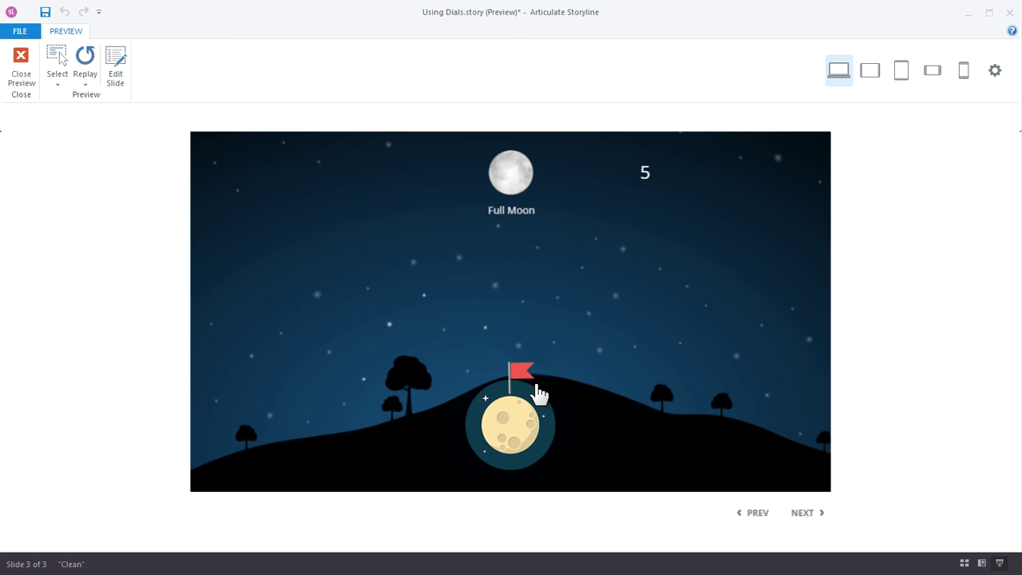
pyautogui.click(22, 66)
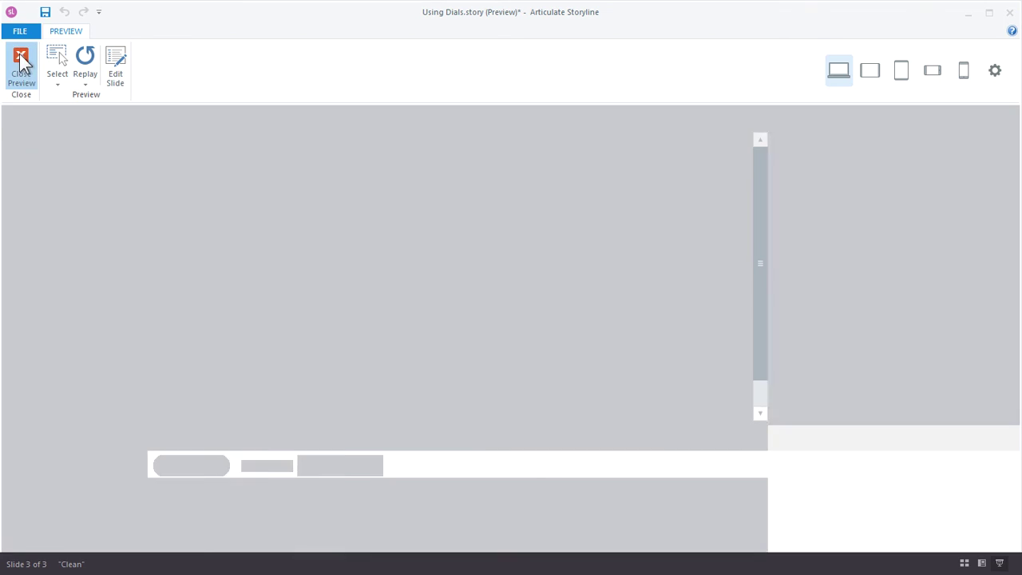
# - On the 1.1 Demo slide, move the second arrow dial's rotation point from its base toward its middle, and return to the Practice slide
pyautogui.click(77, 237)
pyautogui.click(344, 290)
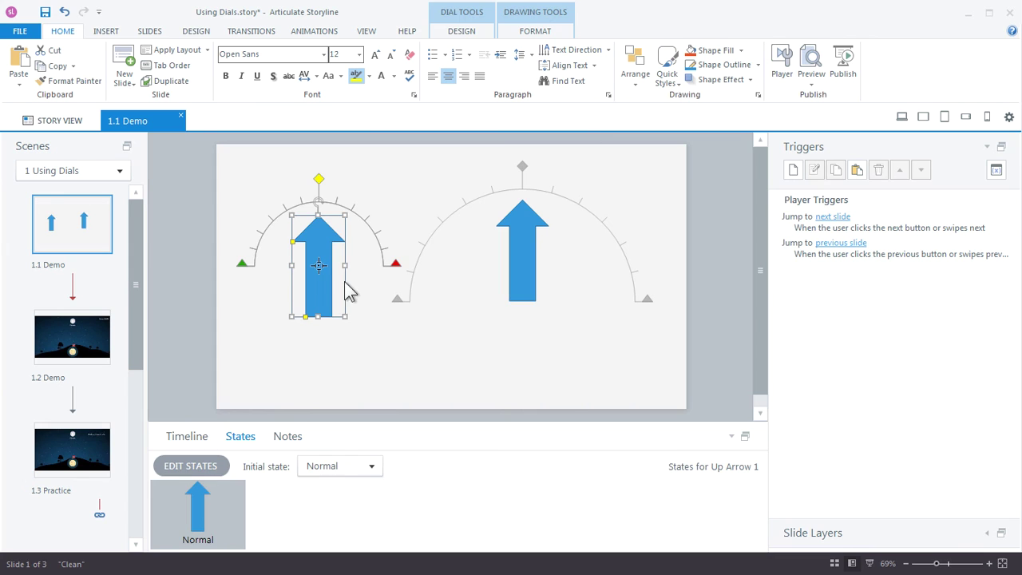
pyautogui.click(521, 294)
pyautogui.moveTo(522, 302); pyautogui.dragTo(524, 264)
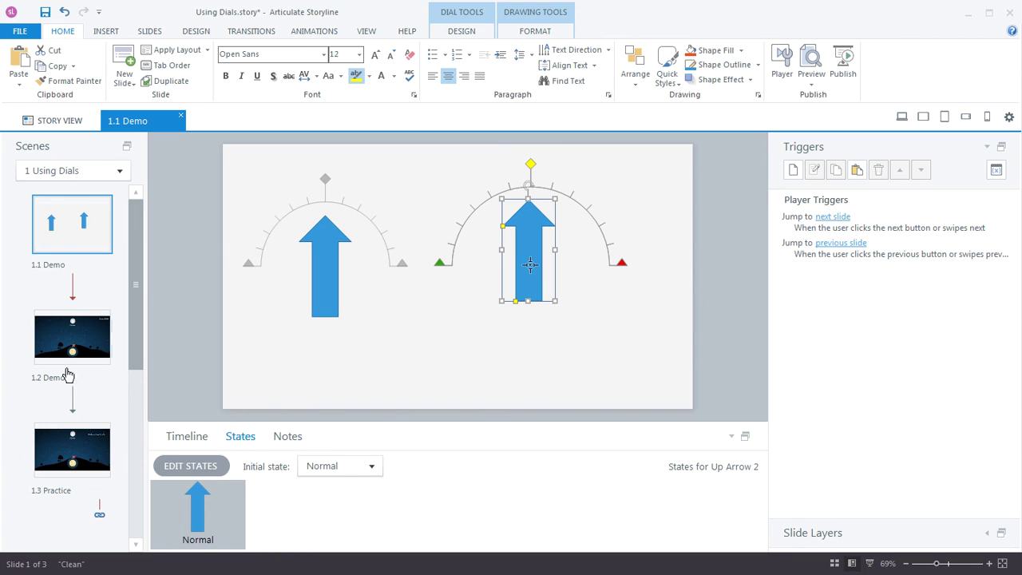
pyautogui.click(65, 457)
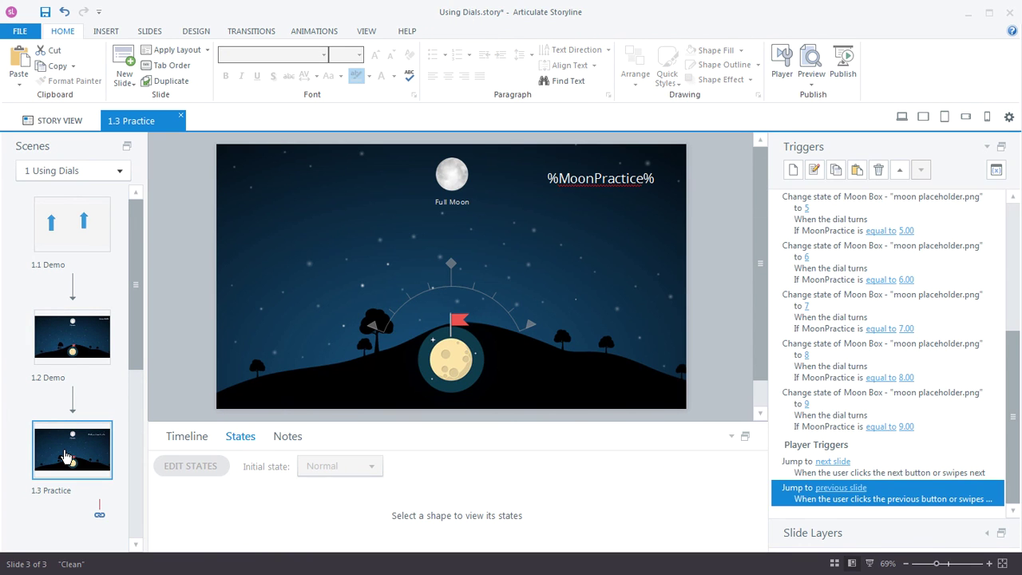